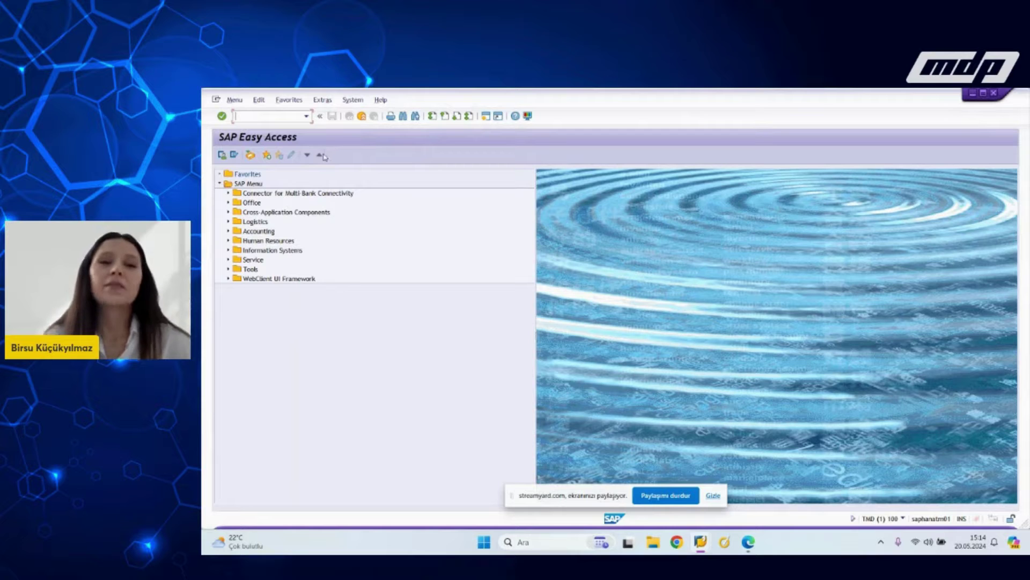
Step: Start /SCWM/MON from history for warehouse ARVT with the SAP monitor
{"action": "left_click", "coordinate": [306, 116]}
{"action": "left_click", "coordinate": [279, 132]}
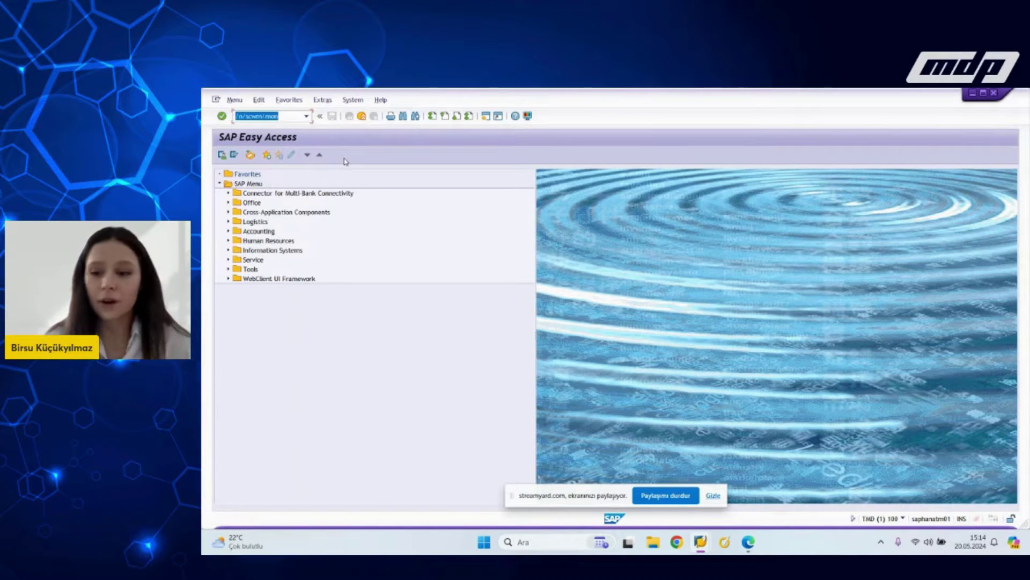
{"action": "key", "text": "Return"}
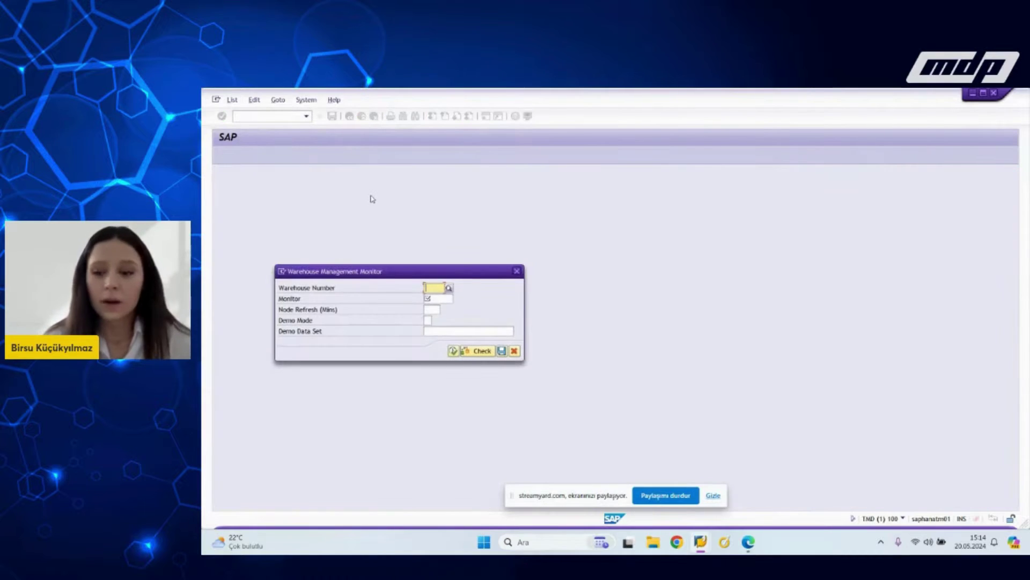
{"action": "key", "text": "Down"}
{"action": "key", "text": "Return"}
{"action": "key", "text": "Tab"}
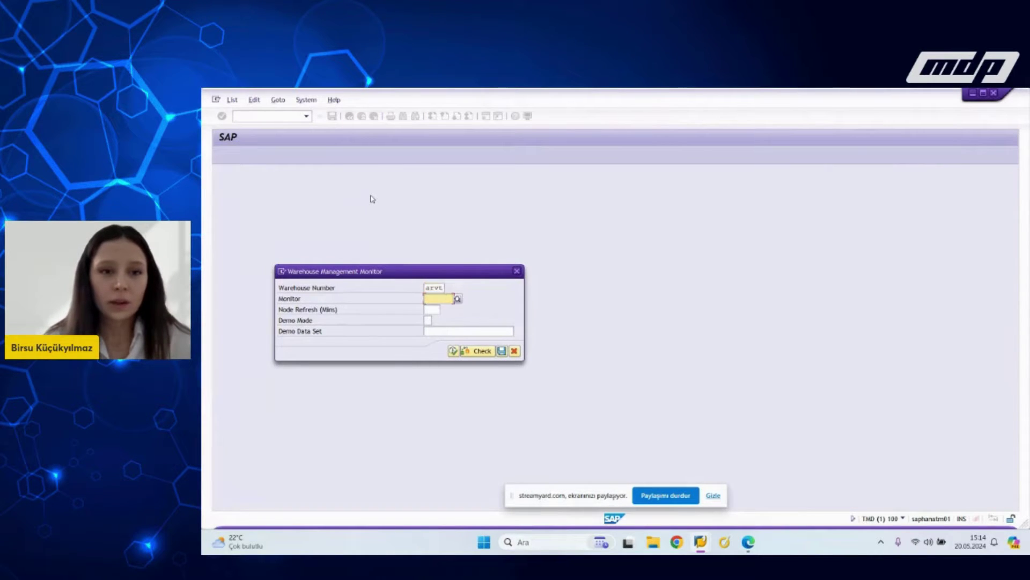
{"action": "key", "text": "Return"}
{"action": "key", "text": "Return"}
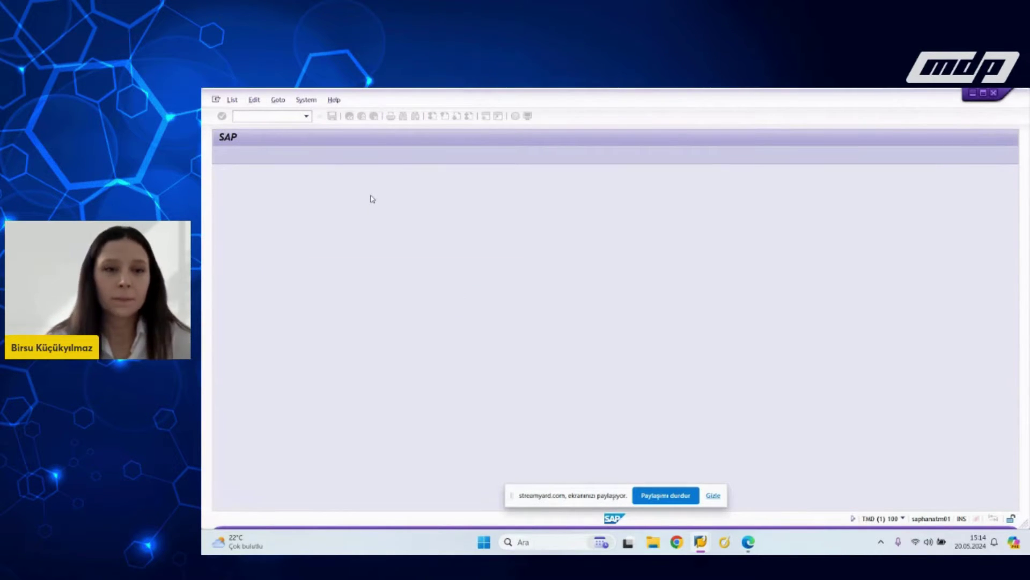
Step: List available stock for product T-EW15-## and widen the ST stock type column
{"action": "left_click", "coordinate": [220, 199]}
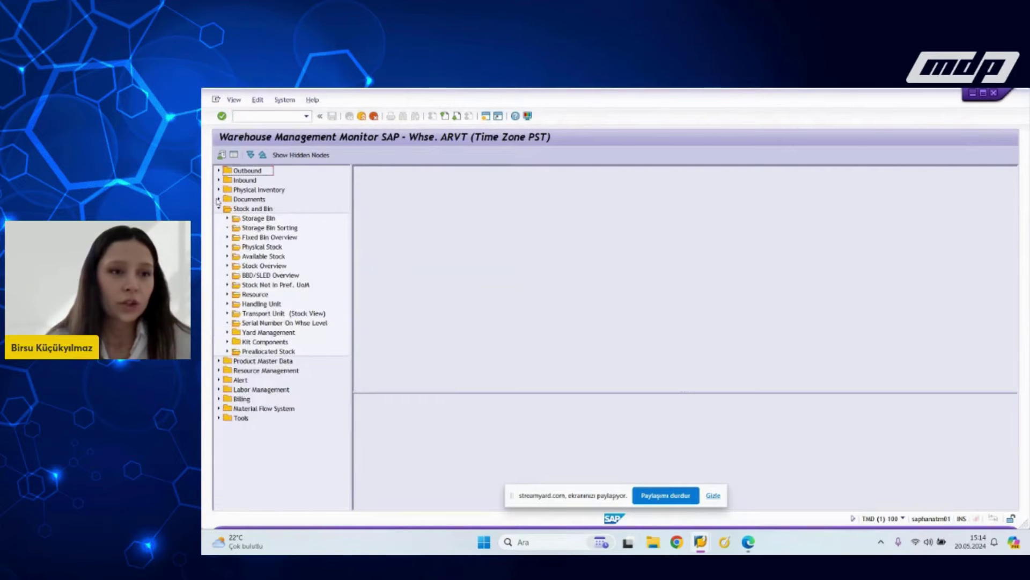
{"action": "double_click", "coordinate": [259, 258]}
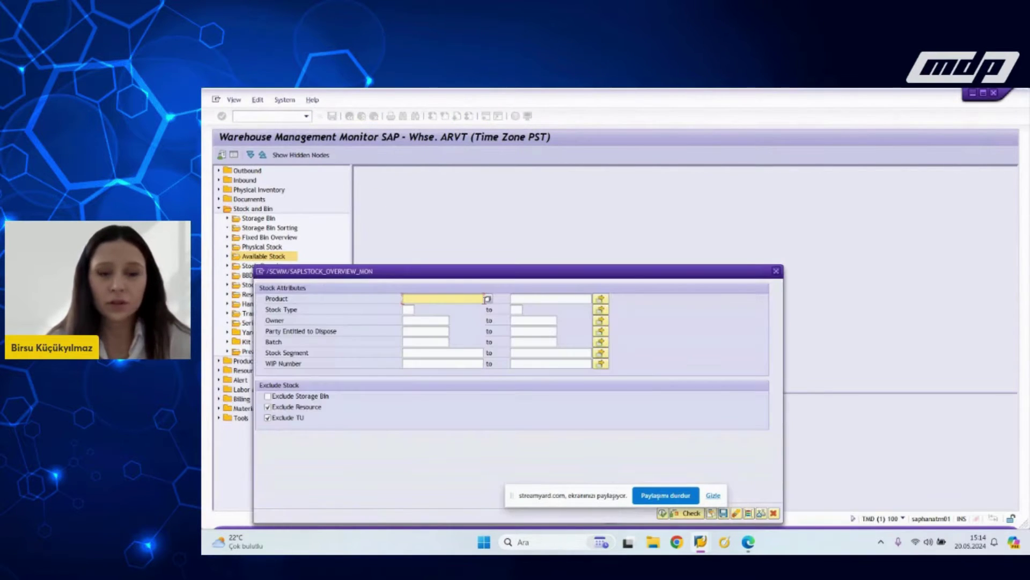
{"action": "left_click", "coordinate": [462, 299]}
{"action": "left_click", "coordinate": [483, 304]}
{"action": "key", "text": "Return"}
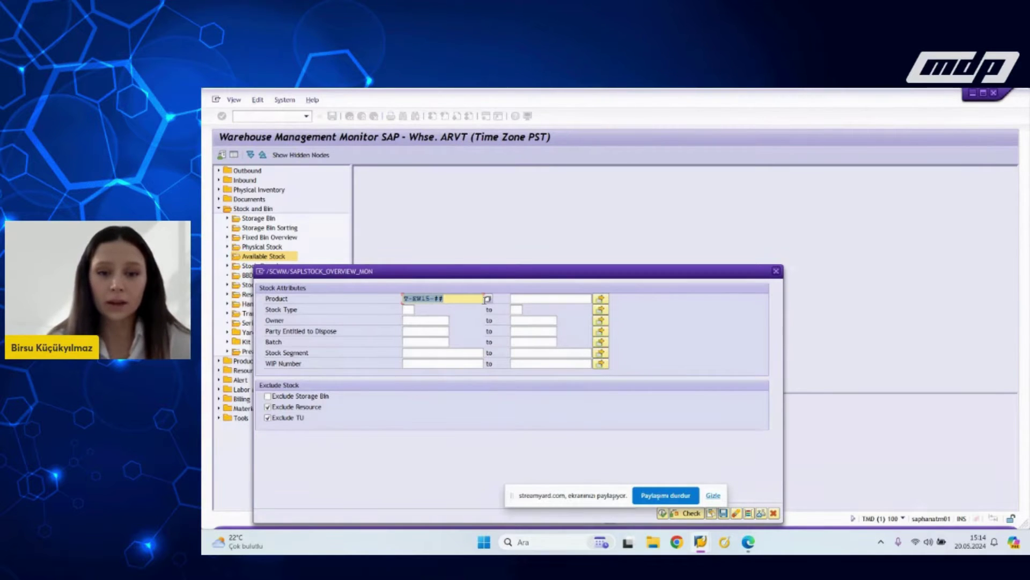
{"action": "key", "text": "F8"}
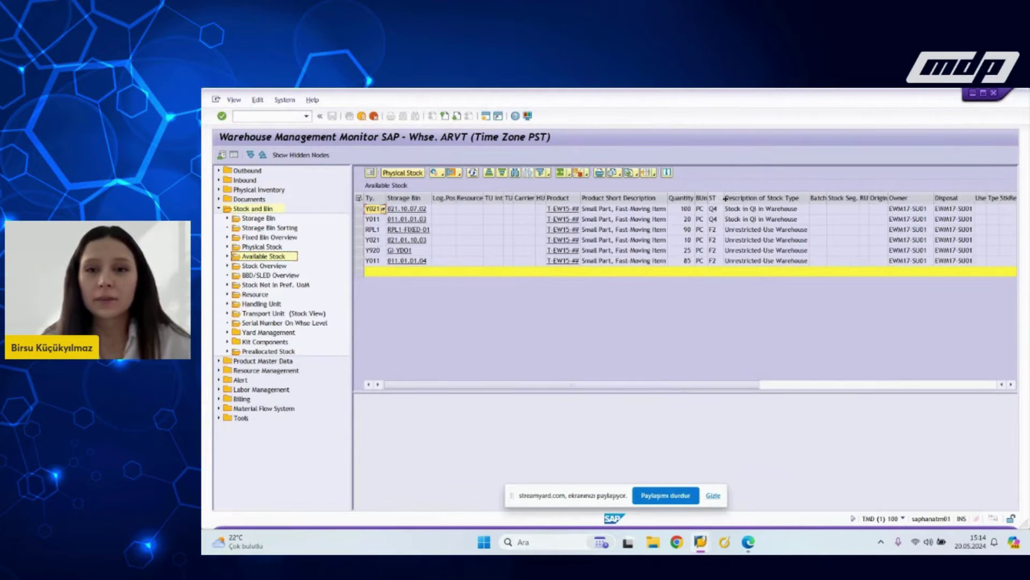
{"action": "left_click_drag", "start_coordinate": [725, 198], "coordinate": [735, 214]}
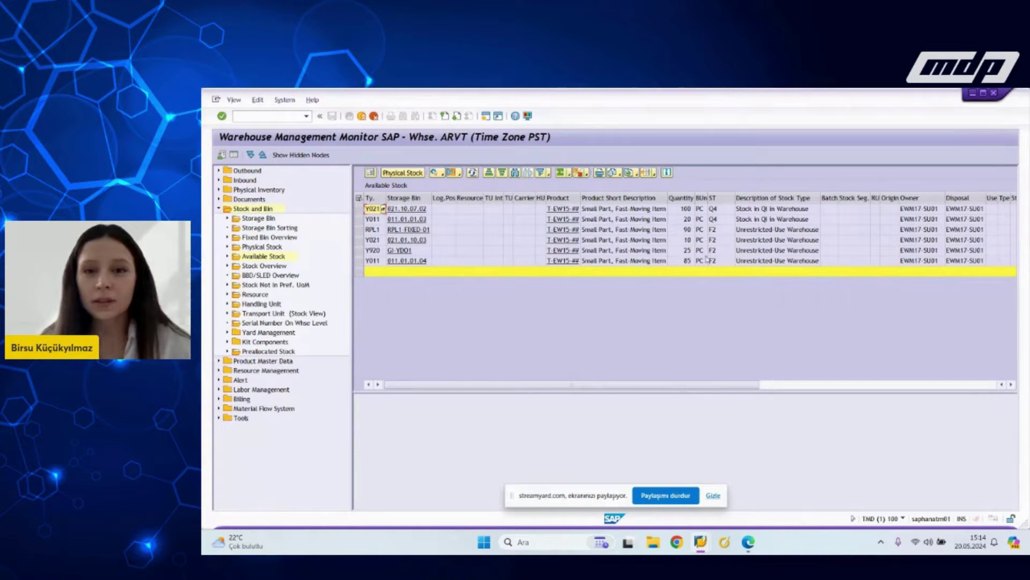
{"action": "right_click", "coordinate": [717, 232]}
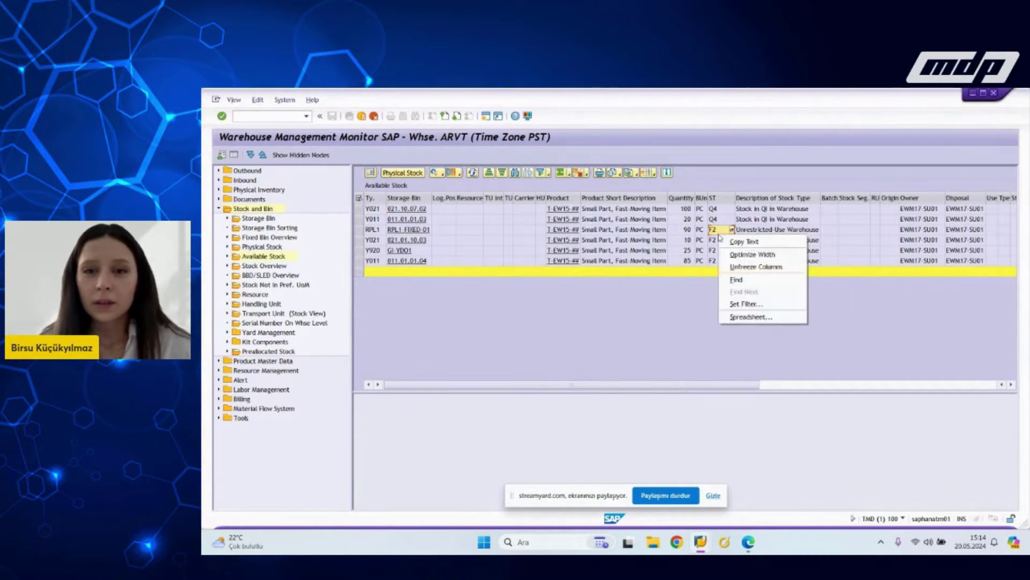
Step: Filter the stock list to stock type F2 and widen the Quantity and BUoM columns
{"action": "left_click", "coordinate": [754, 304]}
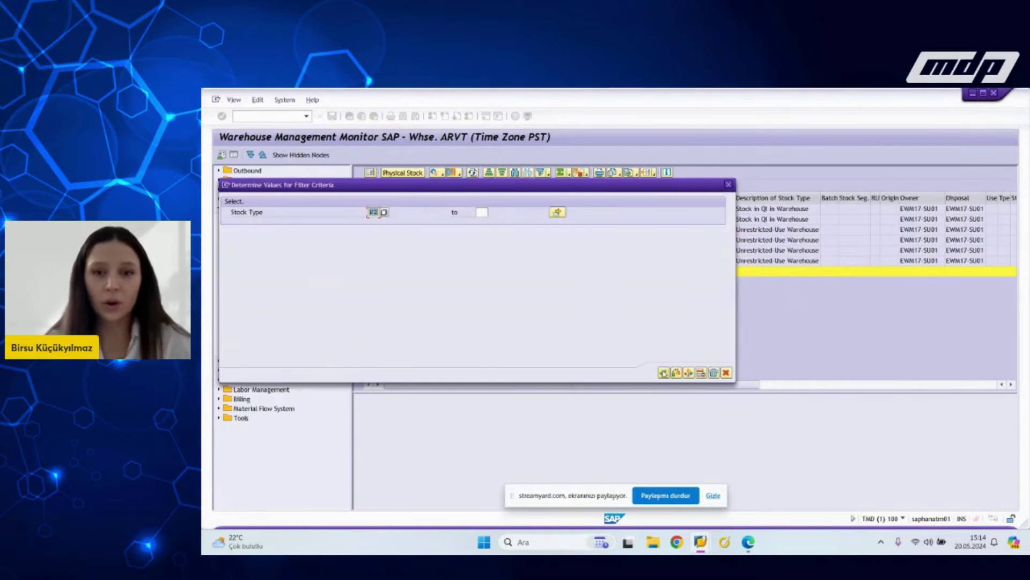
{"action": "left_click", "coordinate": [663, 373]}
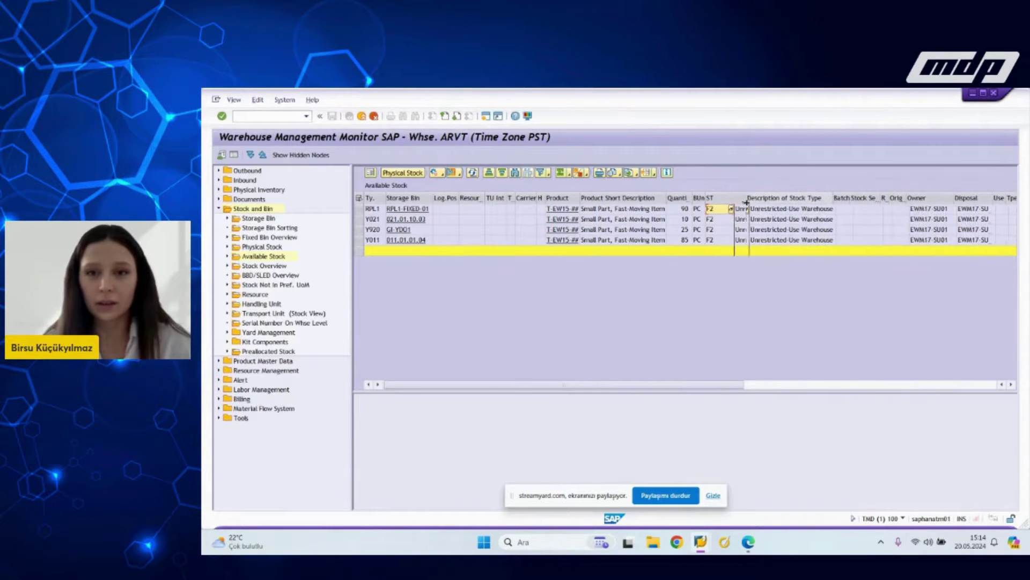
{"action": "double_click", "coordinate": [693, 204]}
{"action": "double_click", "coordinate": [733, 198]}
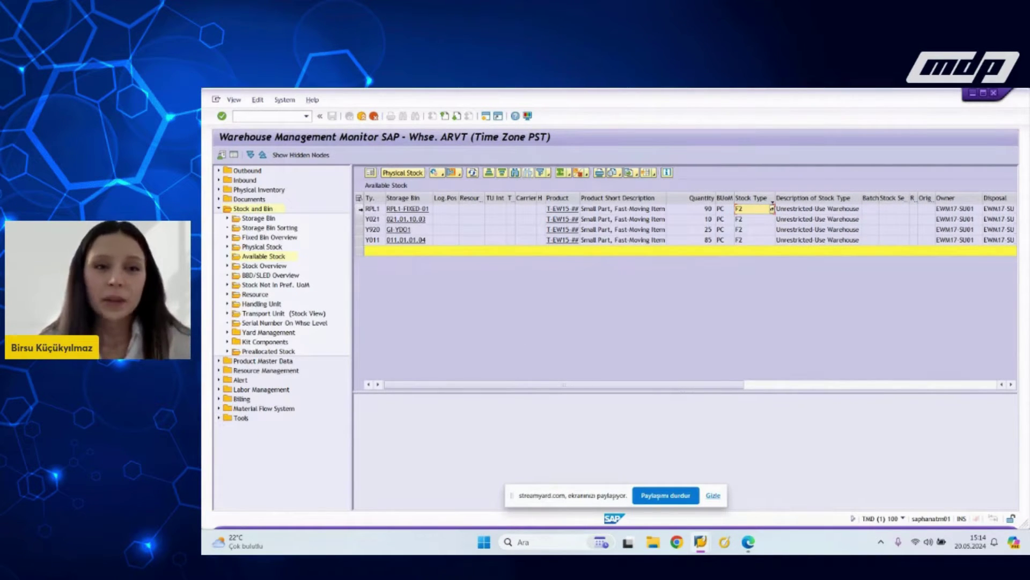
Step: Compare the F2 stock rows, then open the storage bin details for RPL1-FIXED-01
{"action": "left_click", "coordinate": [360, 209]}
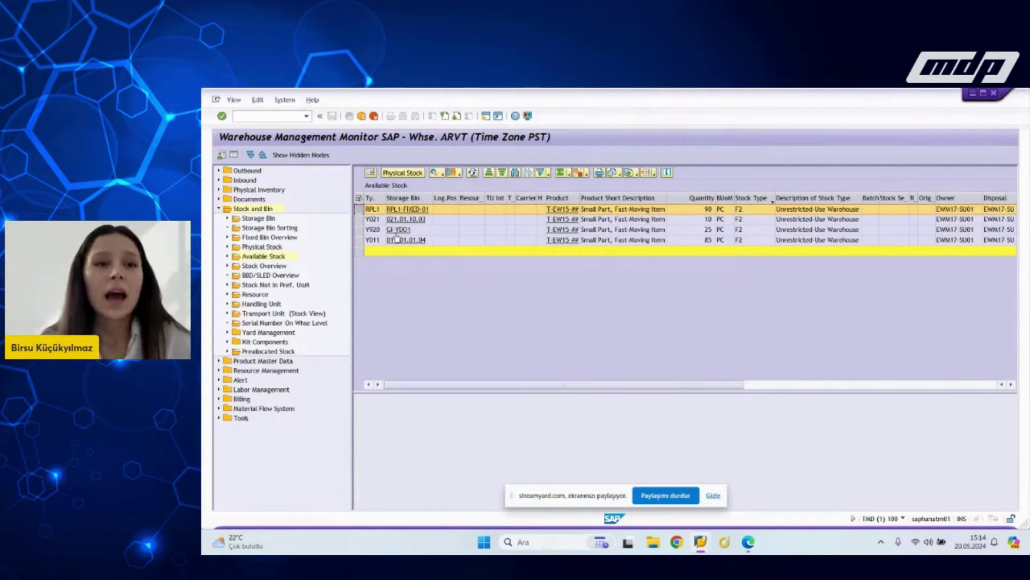
{"action": "left_click", "coordinate": [359, 230]}
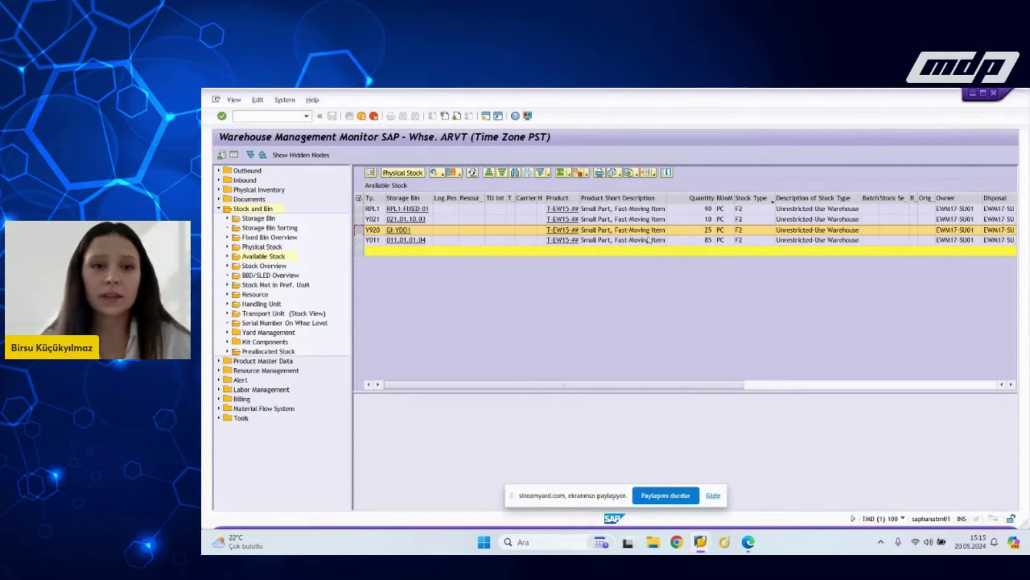
{"action": "left_click", "coordinate": [359, 219]}
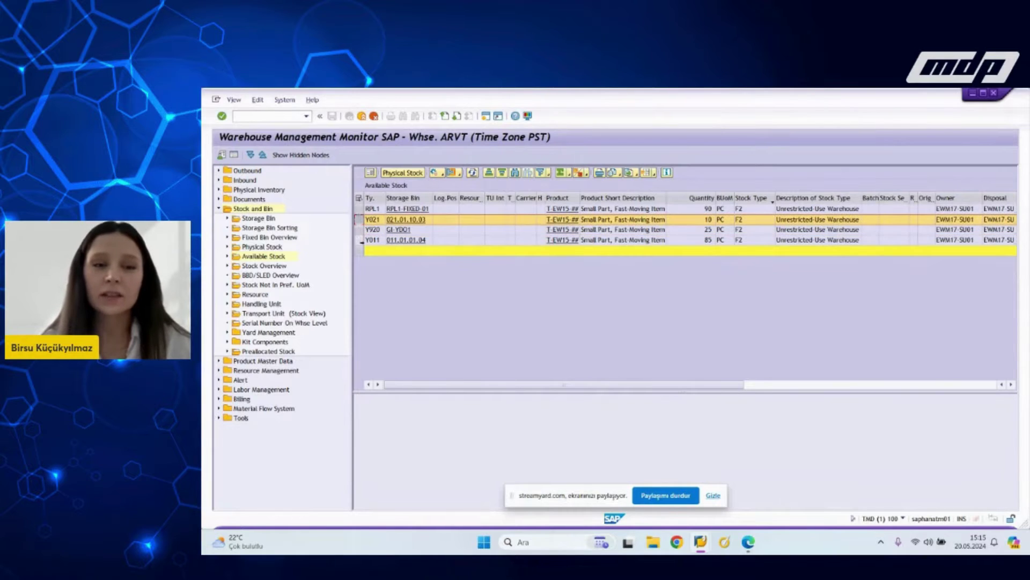
{"action": "left_click", "coordinate": [359, 240]}
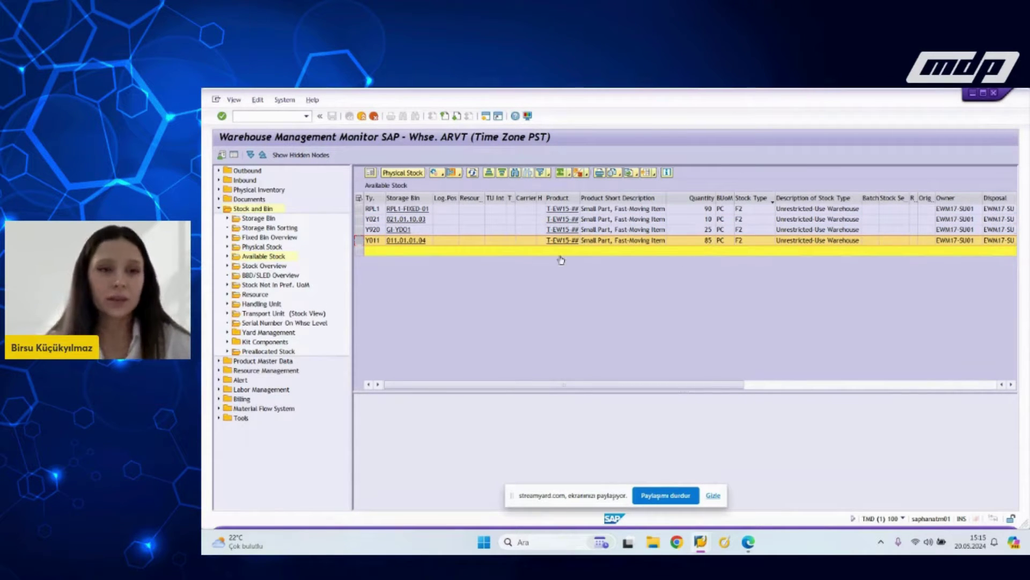
{"action": "left_click", "coordinate": [453, 208]}
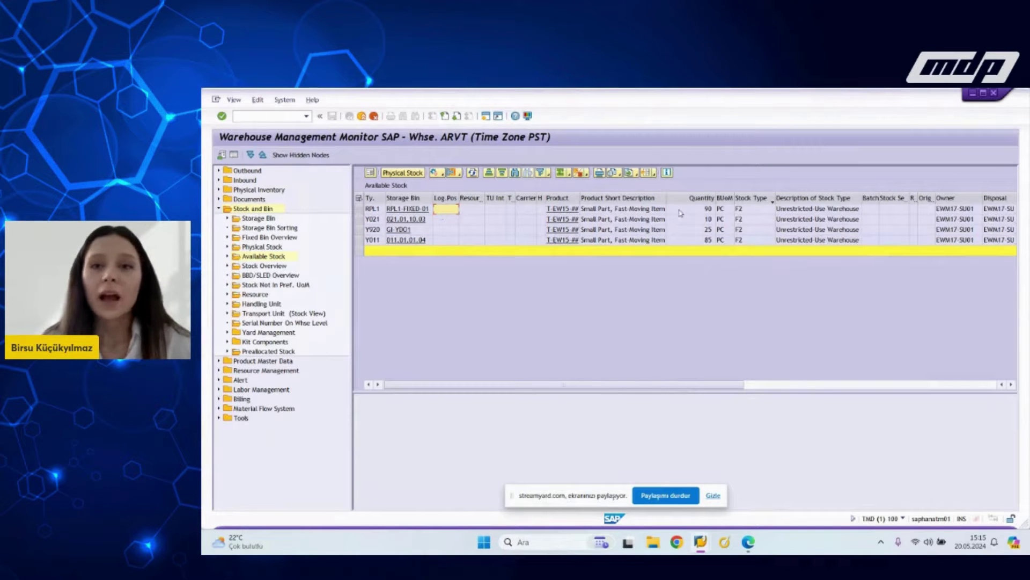
{"action": "left_click", "coordinate": [358, 210]}
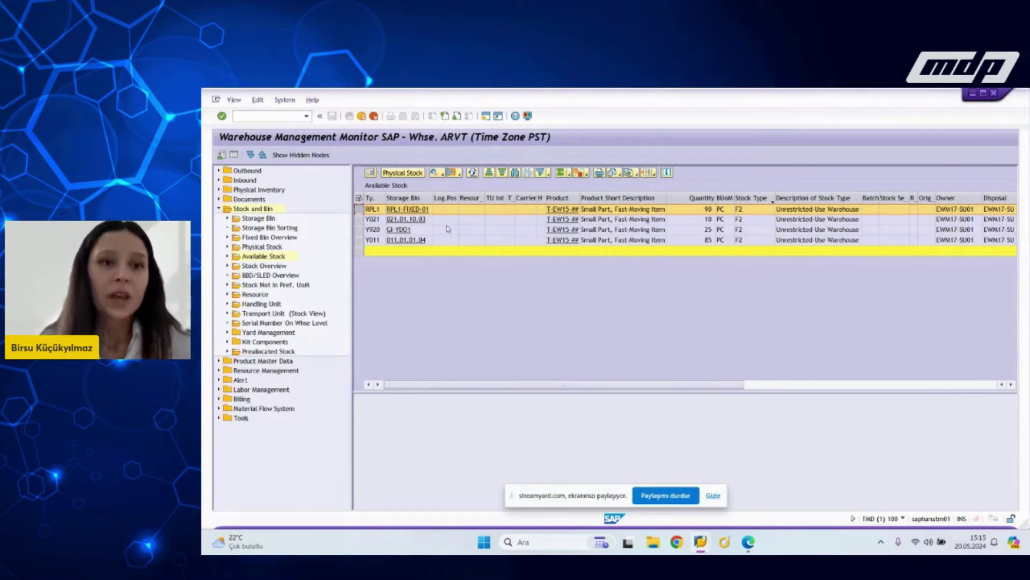
{"action": "left_click", "coordinate": [419, 210]}
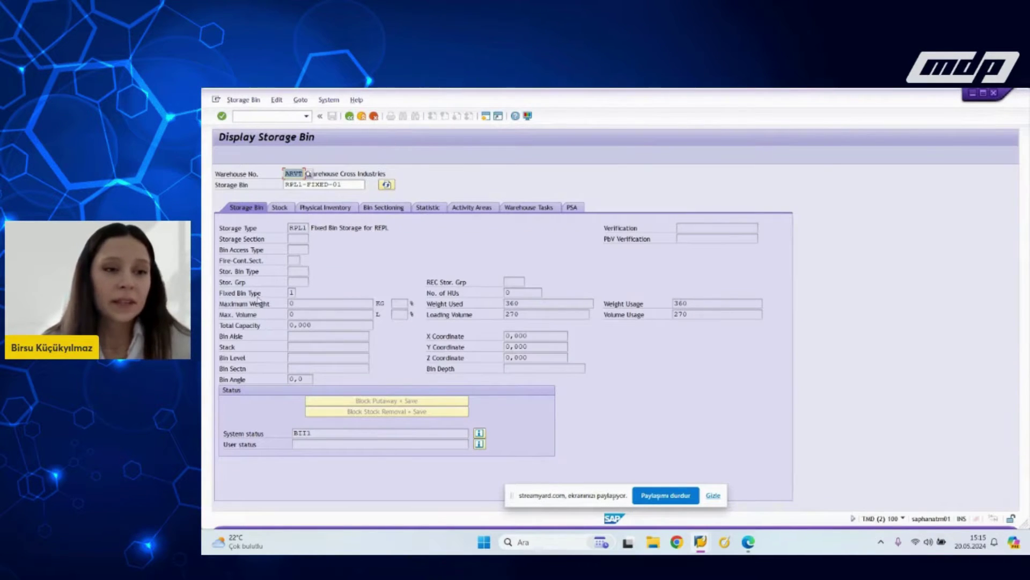
{"action": "left_click", "coordinate": [292, 292]}
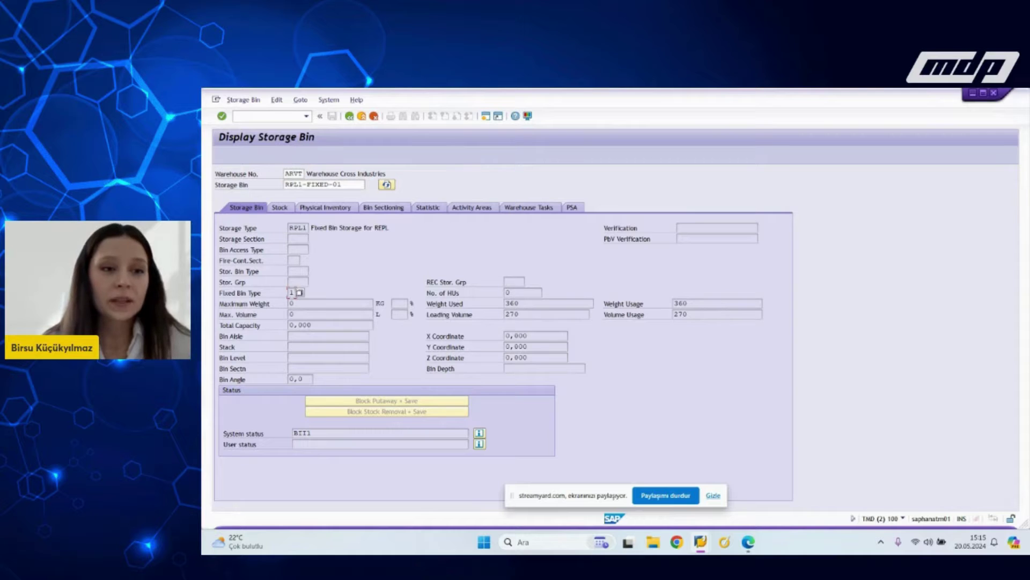
{"action": "left_click", "coordinate": [300, 293]}
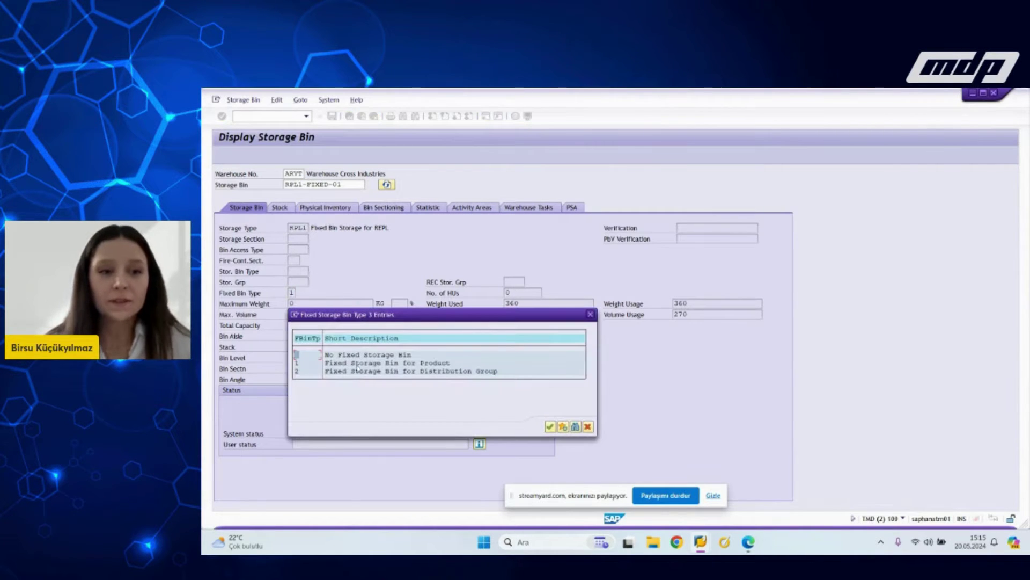
{"action": "left_click", "coordinate": [591, 315]}
{"action": "left_click", "coordinate": [232, 183]}
{"action": "key", "text": "ctrl+c"}
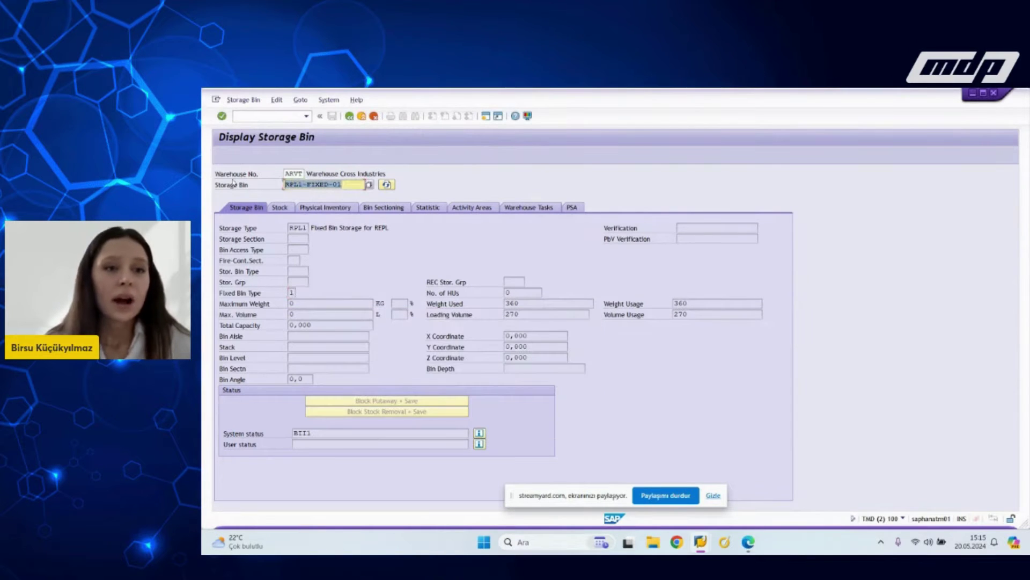
{"action": "left_click", "coordinate": [282, 116]}
{"action": "type", "text": "/n/scwm/binmat"}
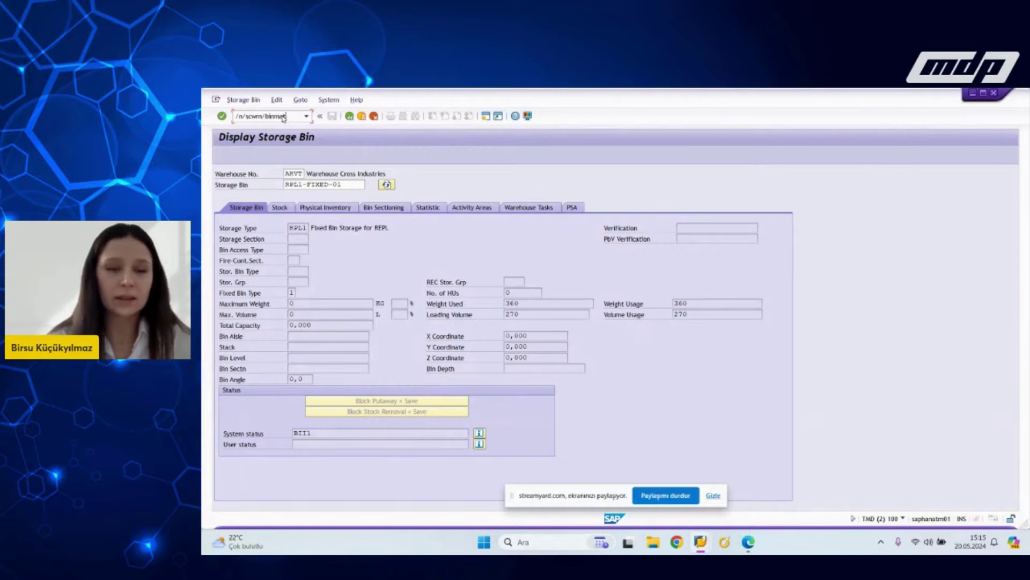
Step: Run the fixed storage bin assignment report for bin RPL1-FIXED-01
{"action": "key", "text": "Return"}
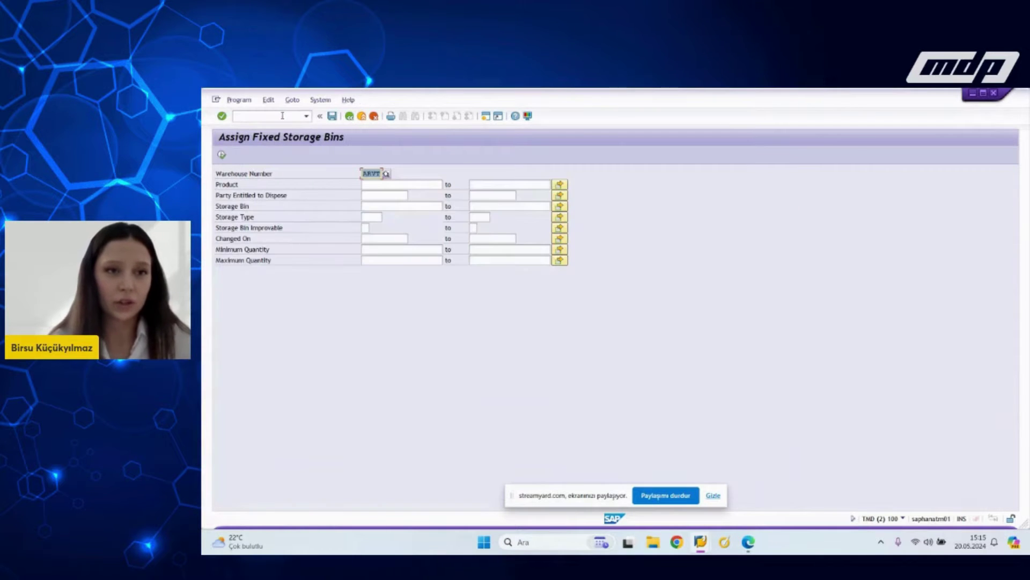
{"action": "left_click", "coordinate": [394, 206]}
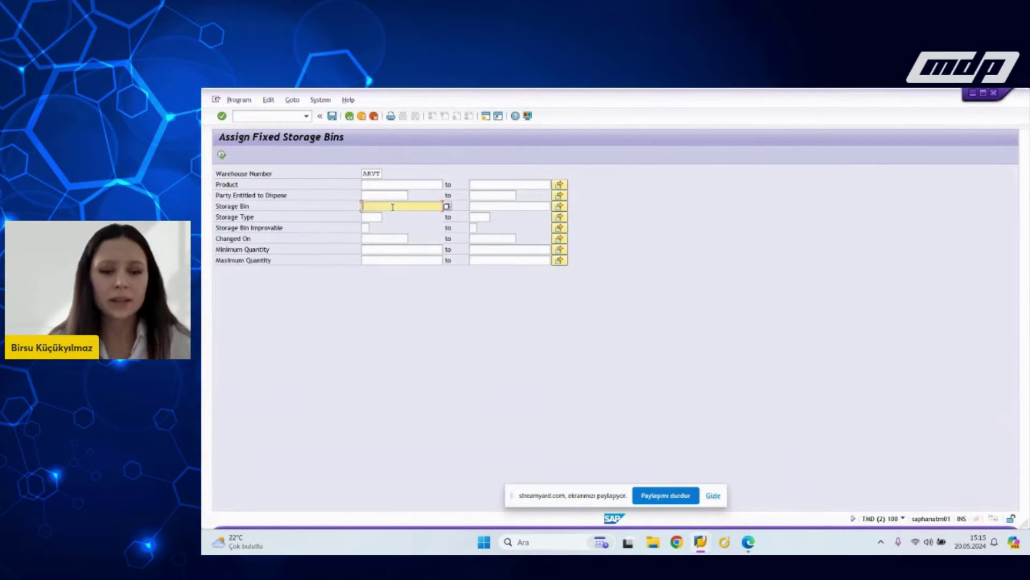
{"action": "key", "text": "ctrl+v"}
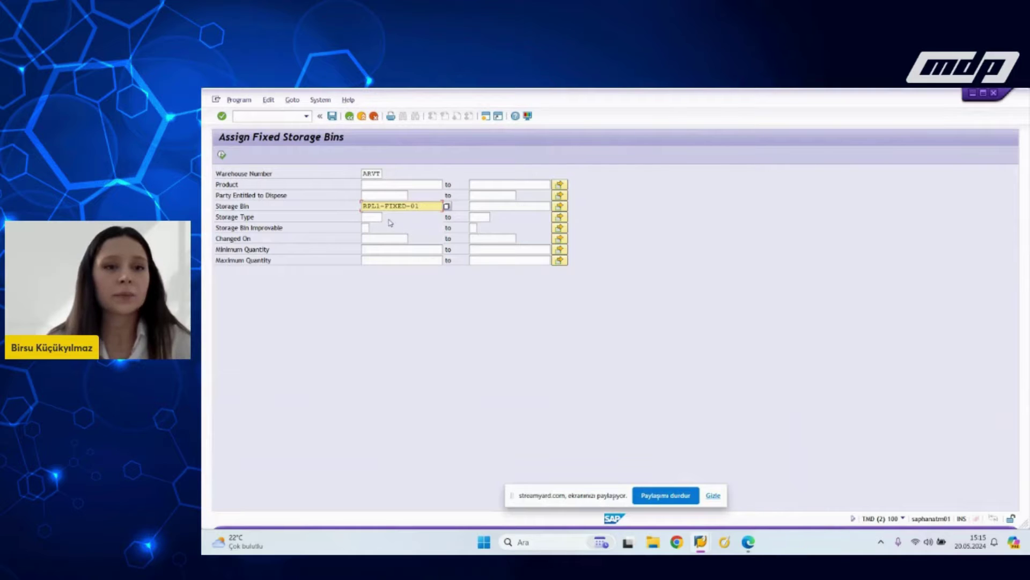
{"action": "left_click", "coordinate": [222, 157]}
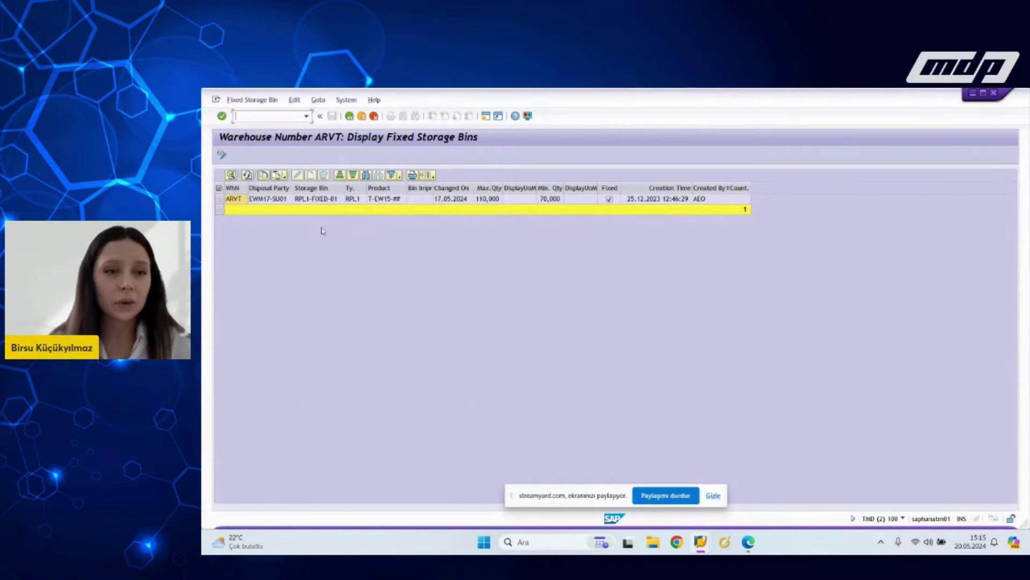
Step: Widen the Product, Storage Bin, Min. Qty and Max. Qty columns of the result
{"action": "left_click", "coordinate": [420, 196]}
{"action": "left_click_drag", "start_coordinate": [420, 195], "coordinate": [437, 196]}
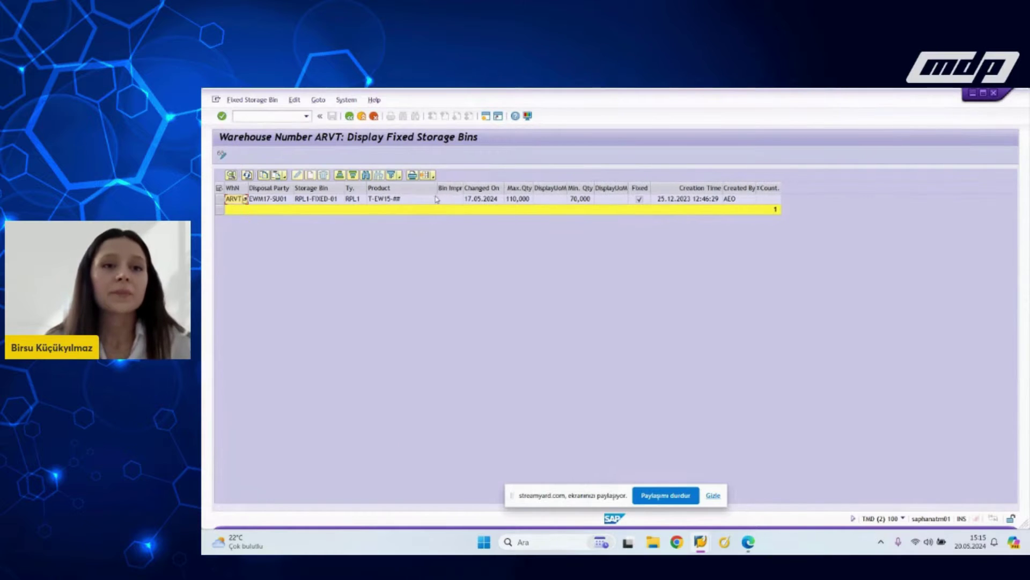
{"action": "left_click", "coordinate": [403, 200]}
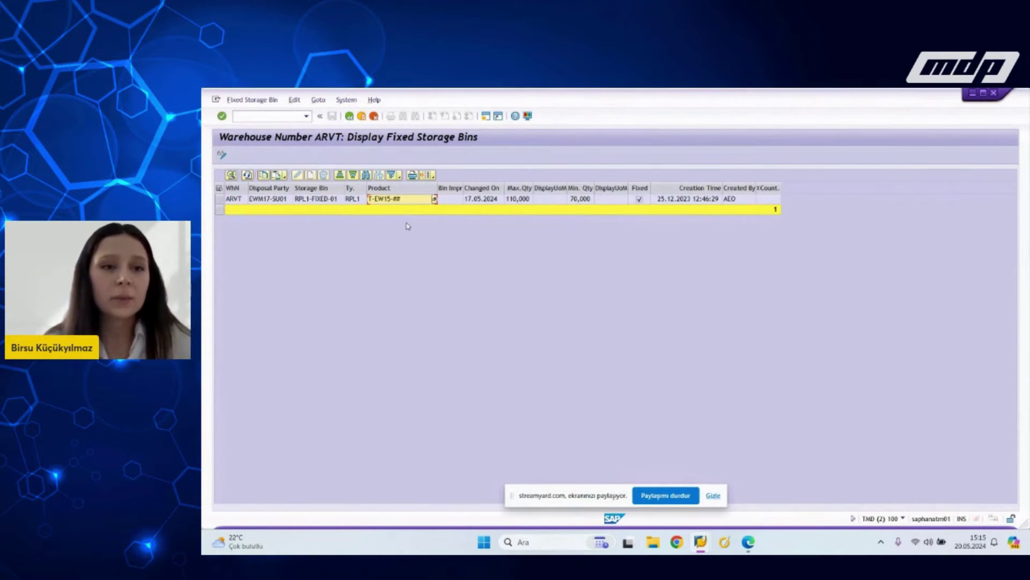
{"action": "left_click_drag", "start_coordinate": [344, 198], "coordinate": [358, 200]}
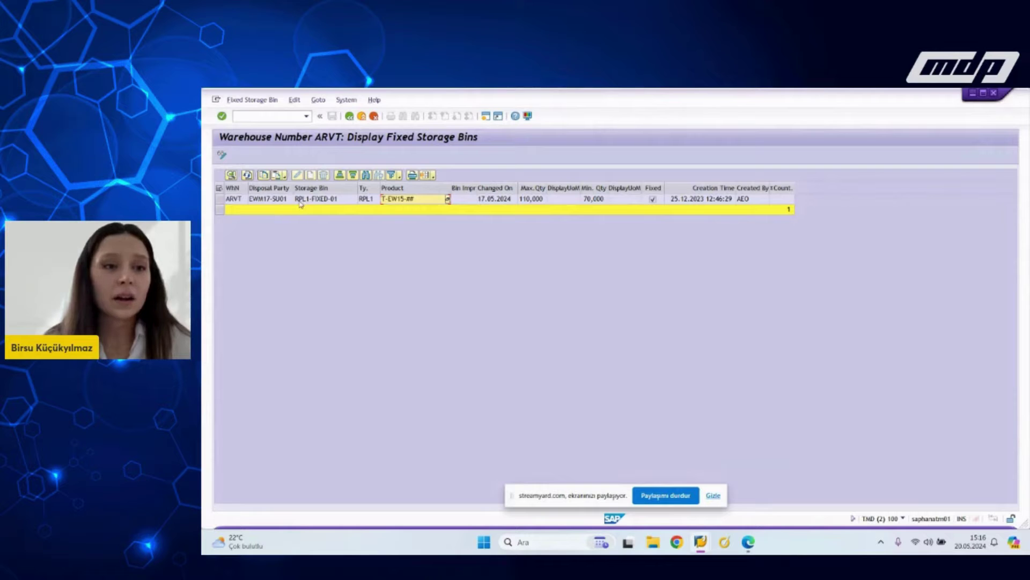
{"action": "left_click", "coordinate": [332, 203]}
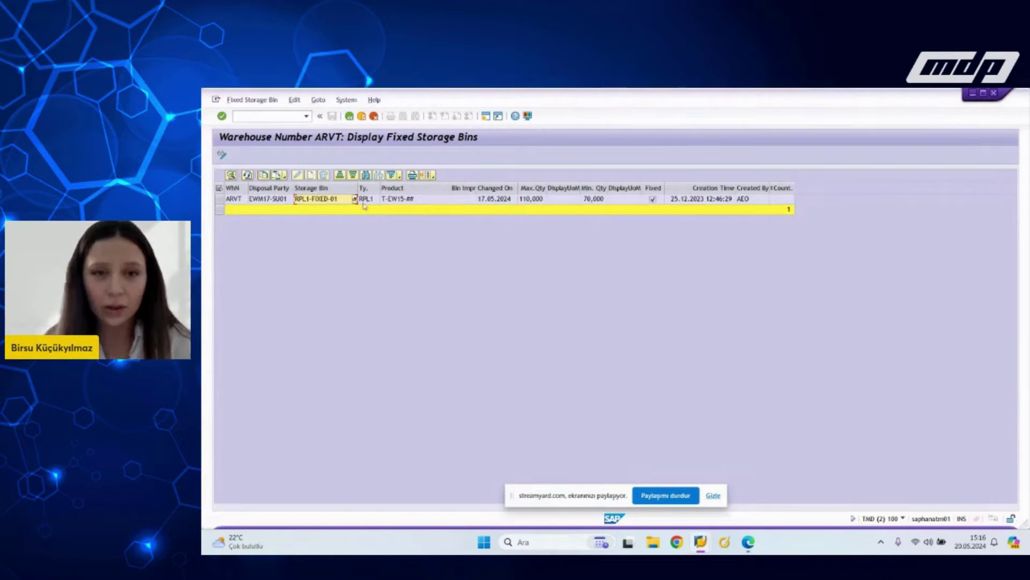
{"action": "left_click", "coordinate": [606, 189]}
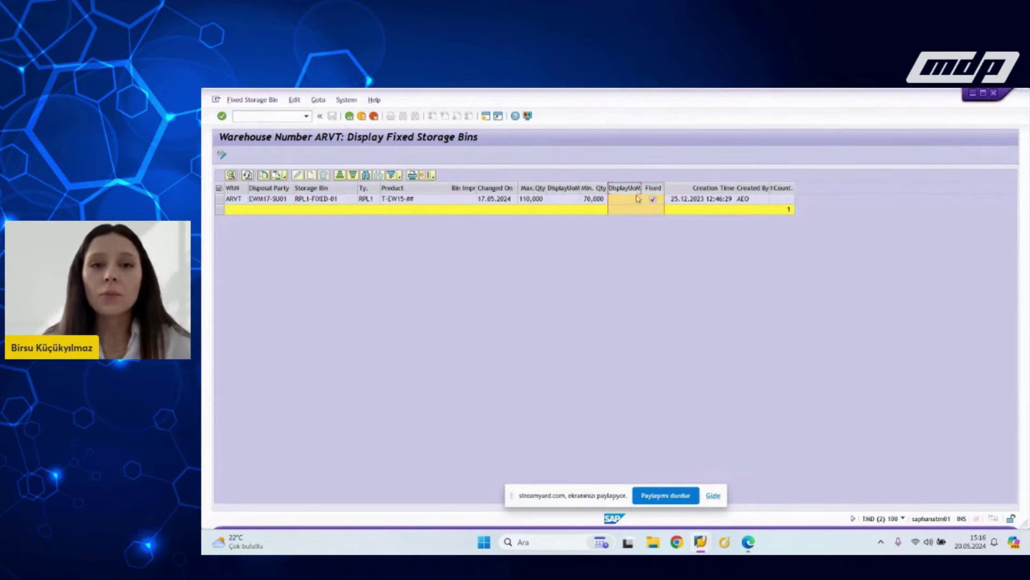
{"action": "left_click_drag", "start_coordinate": [608, 190], "coordinate": [639, 201]}
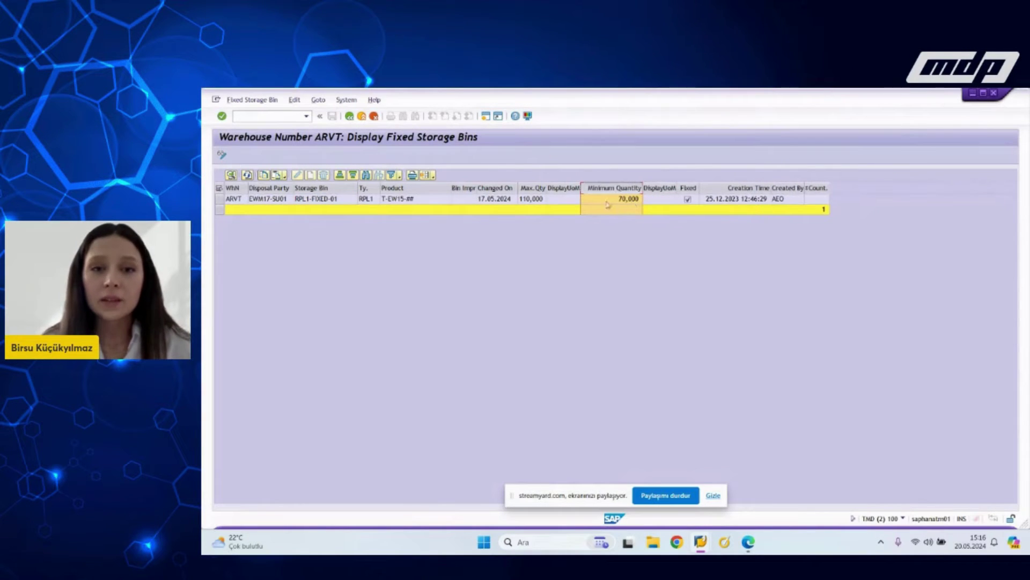
{"action": "left_click", "coordinate": [544, 188]}
{"action": "left_click_drag", "start_coordinate": [546, 189], "coordinate": [571, 202]}
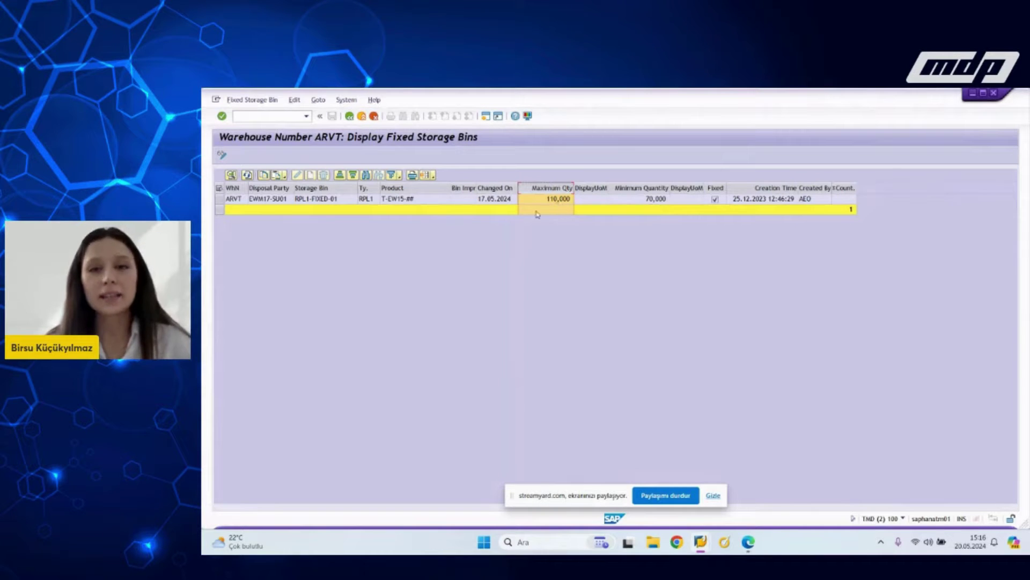
Step: Copy product T-EW15-## and start warehouse product maintenance with /n/scwm/mat1
{"action": "left_click", "coordinate": [398, 200]}
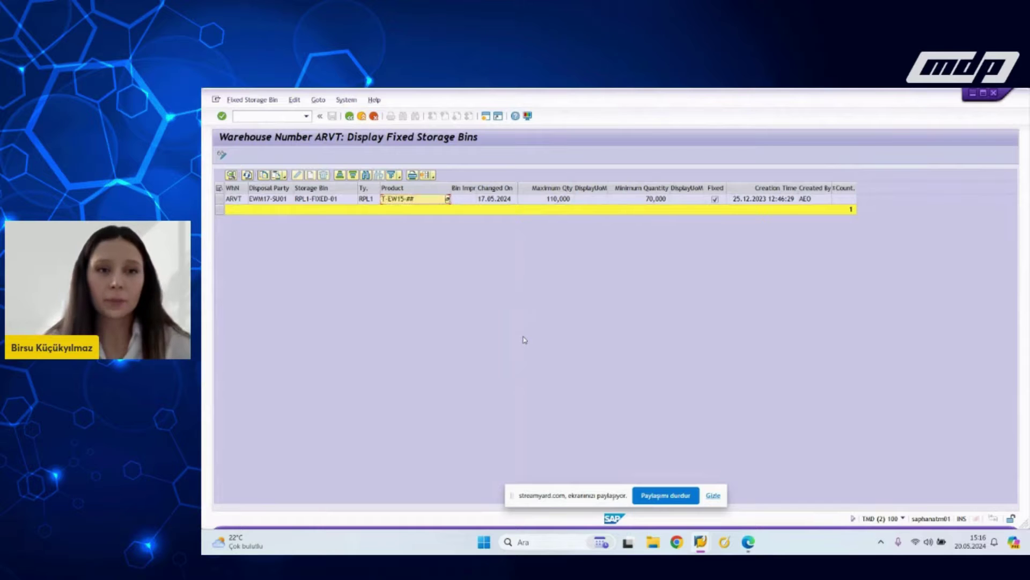
{"action": "left_click", "coordinate": [286, 118]}
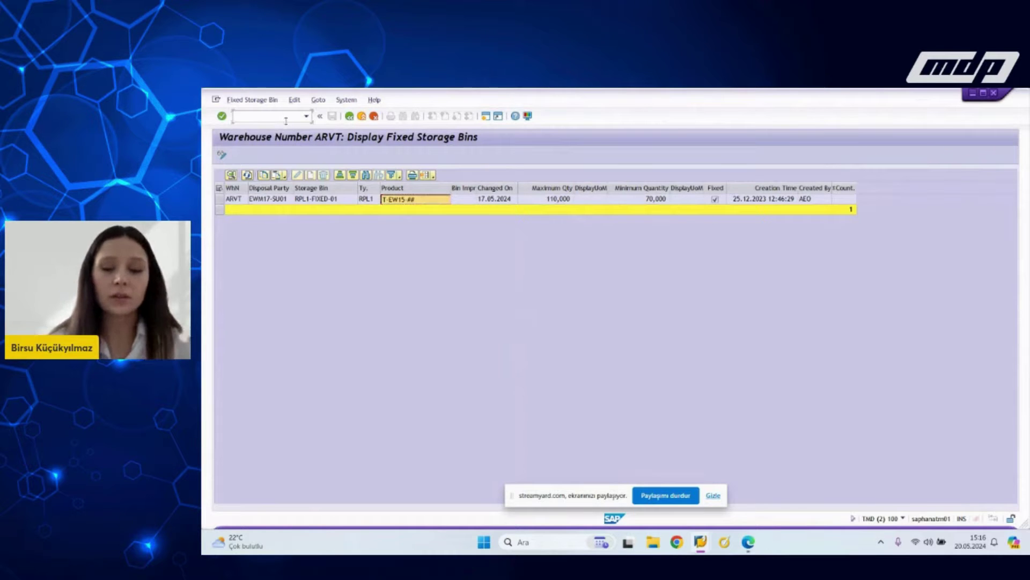
{"action": "type", "text": "/n/scwm"}
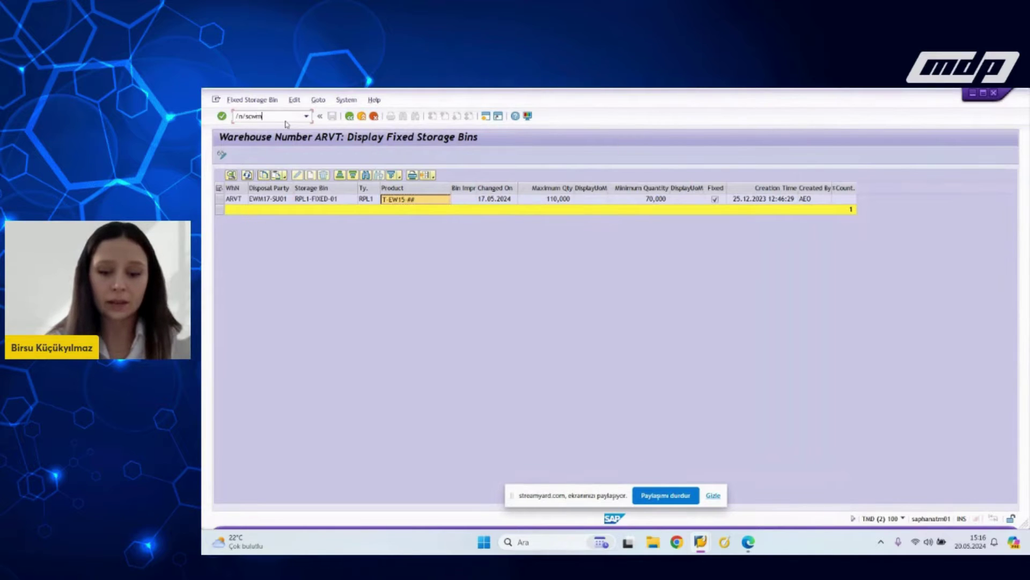
{"action": "type", "text": "/mat"}
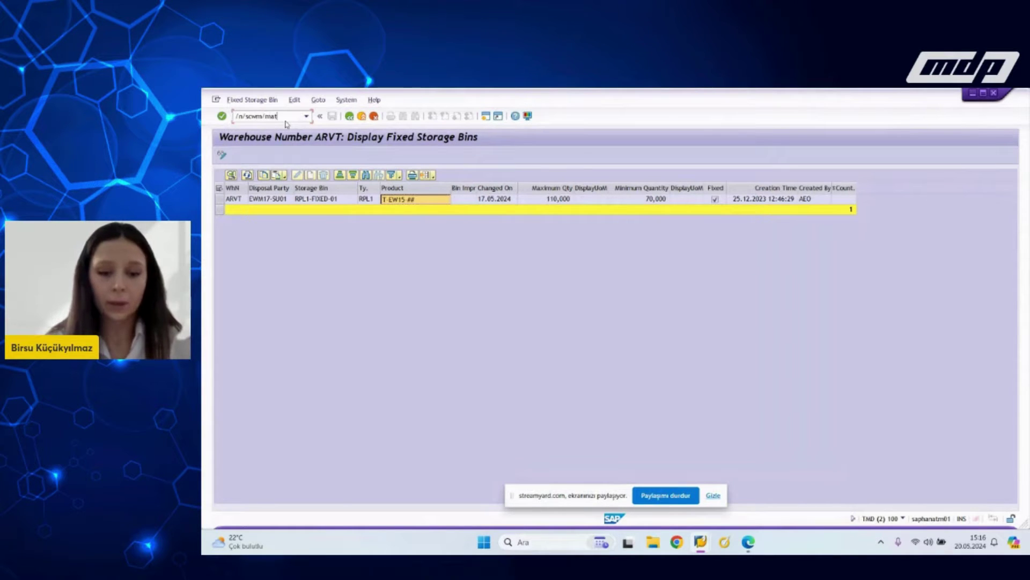
{"action": "type", "text": "1"}
{"action": "key", "text": "Return"}
Step: Display warehouse product T-EW15-## and show its storage type data
{"action": "type", "text": "T-EW15-##"}
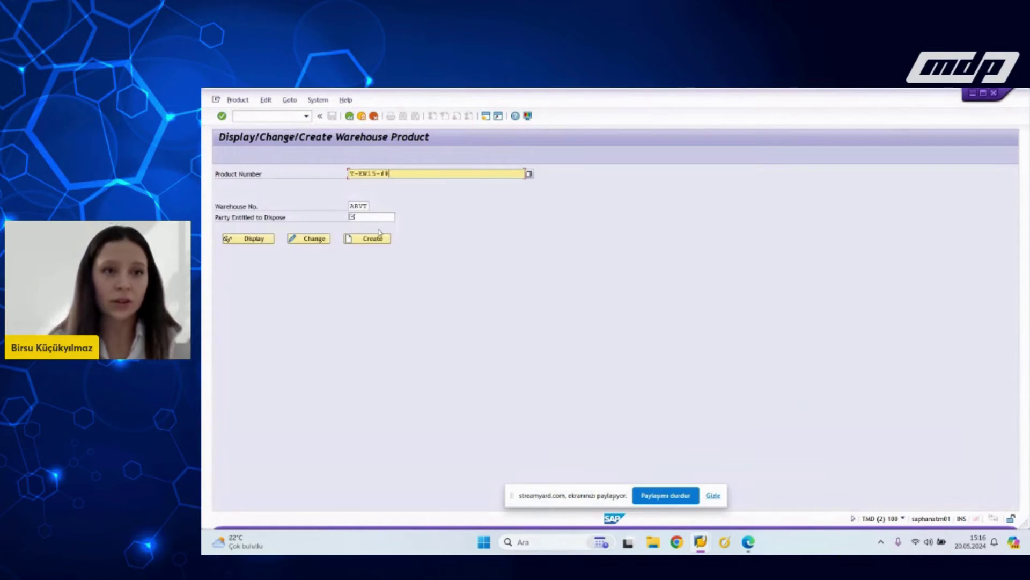
{"action": "key", "text": "Return"}
{"action": "left_click", "coordinate": [266, 237]}
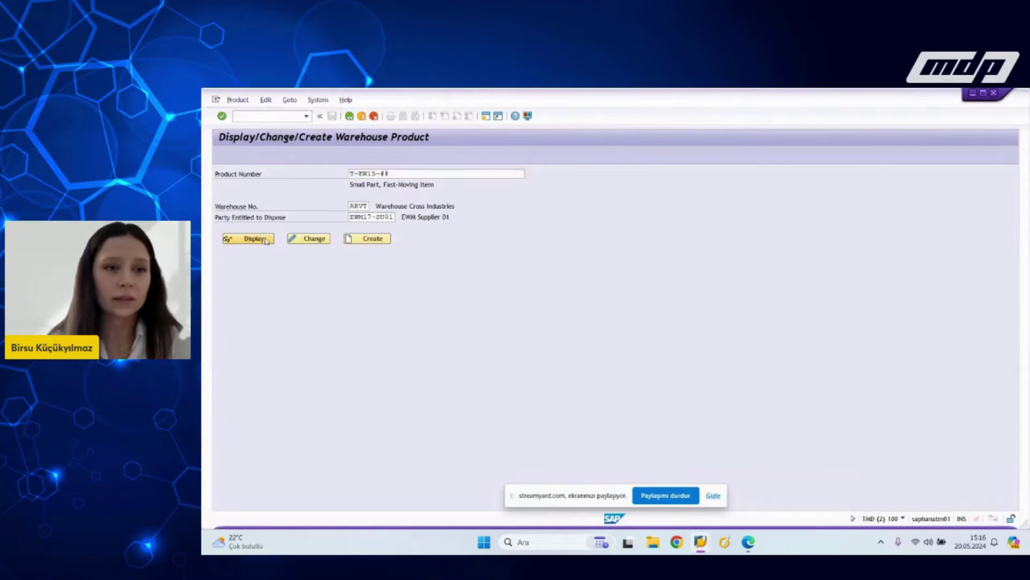
{"action": "left_click", "coordinate": [679, 229]}
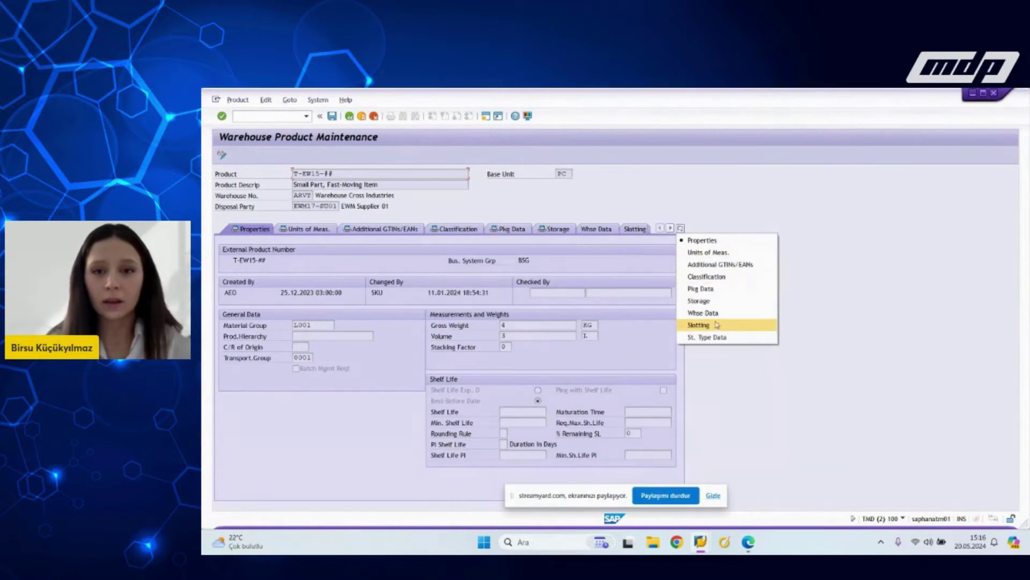
{"action": "left_click", "coordinate": [719, 337]}
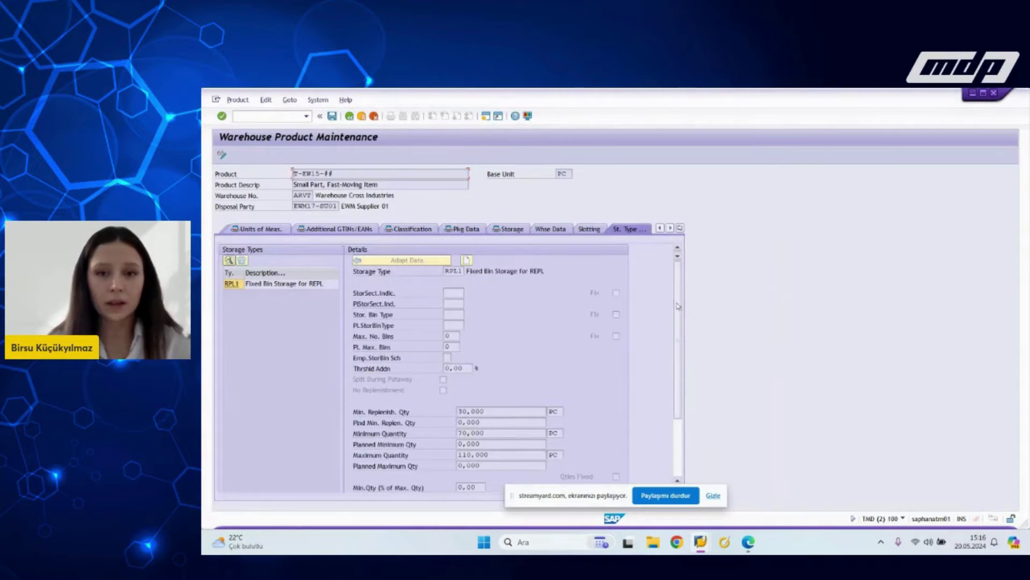
Step: Highlight RPL1's 70,000 minimum and 30,000 minimum replenishment quantities, then return to the monitor
{"action": "double_click", "coordinate": [457, 271]}
{"action": "left_click", "coordinate": [451, 271]}
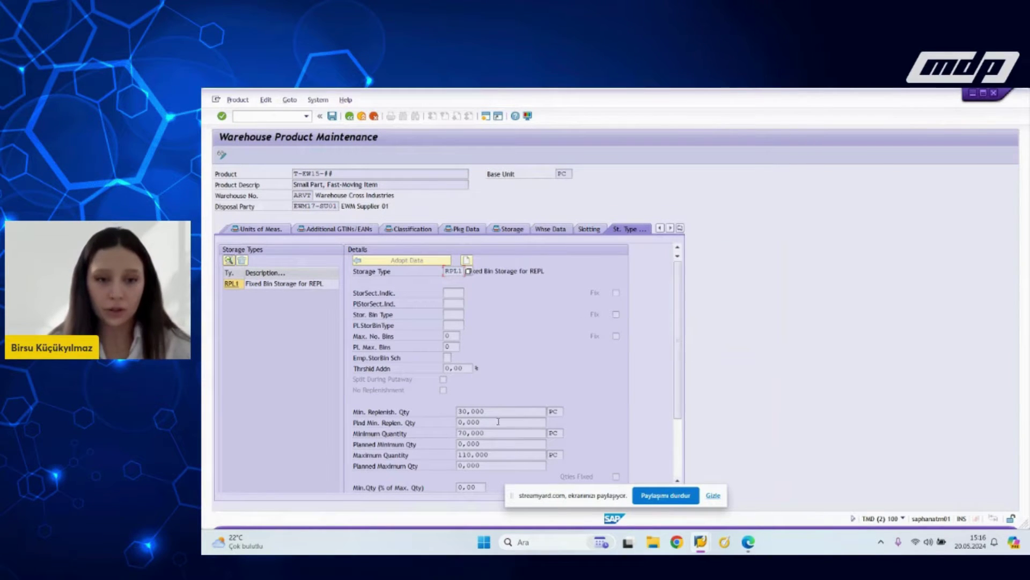
{"action": "left_click", "coordinate": [494, 412]}
{"action": "mouse_move", "coordinate": [497, 434]}
{"action": "left_mouse_down"}
{"action": "mouse_move", "coordinate": [443, 433]}
{"action": "mouse_move", "coordinate": [498, 450]}
{"action": "left_mouse_up"}
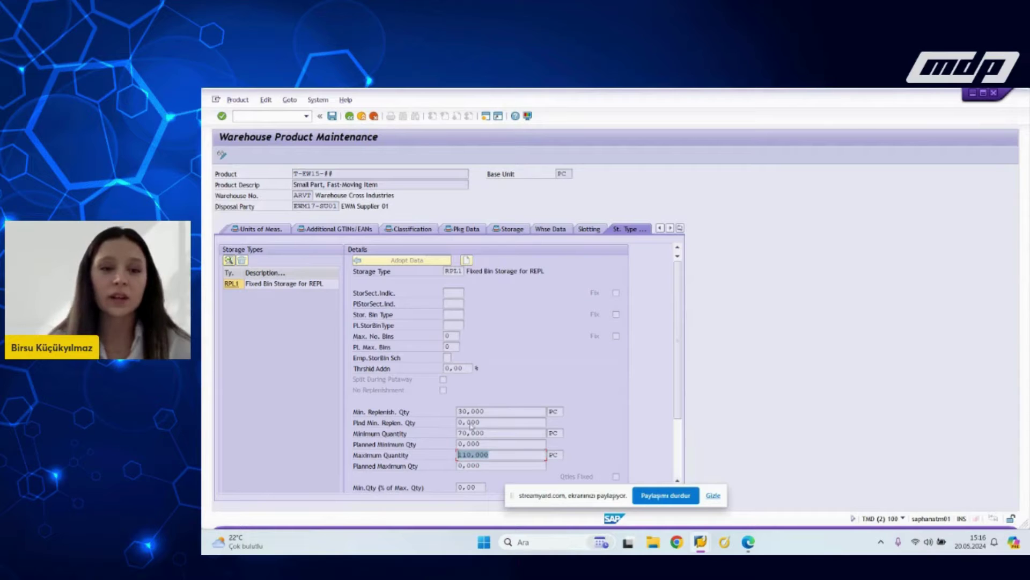
{"action": "left_click_drag", "start_coordinate": [505, 411], "coordinate": [434, 412]}
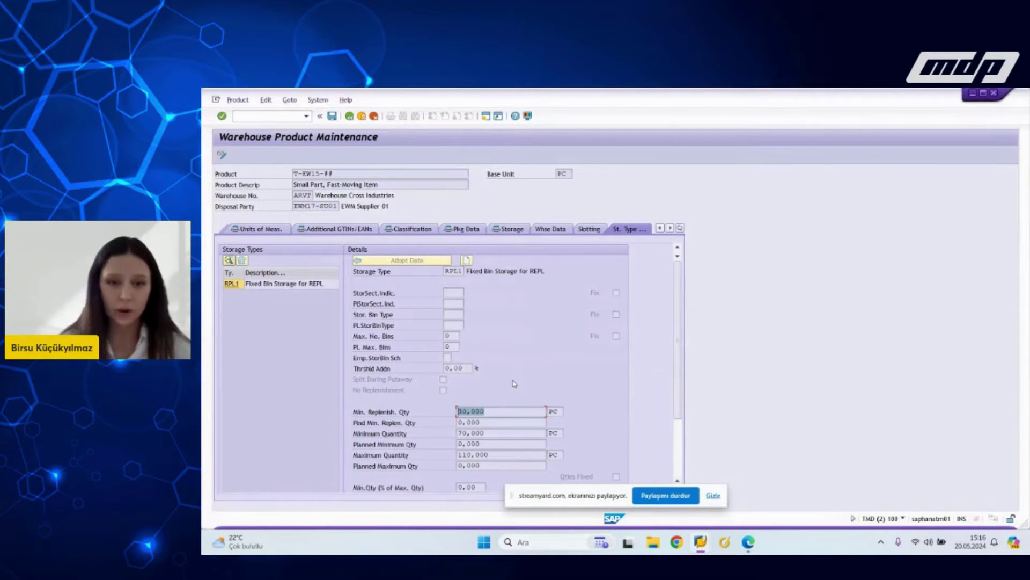
{"action": "key", "text": "alt+Tab"}
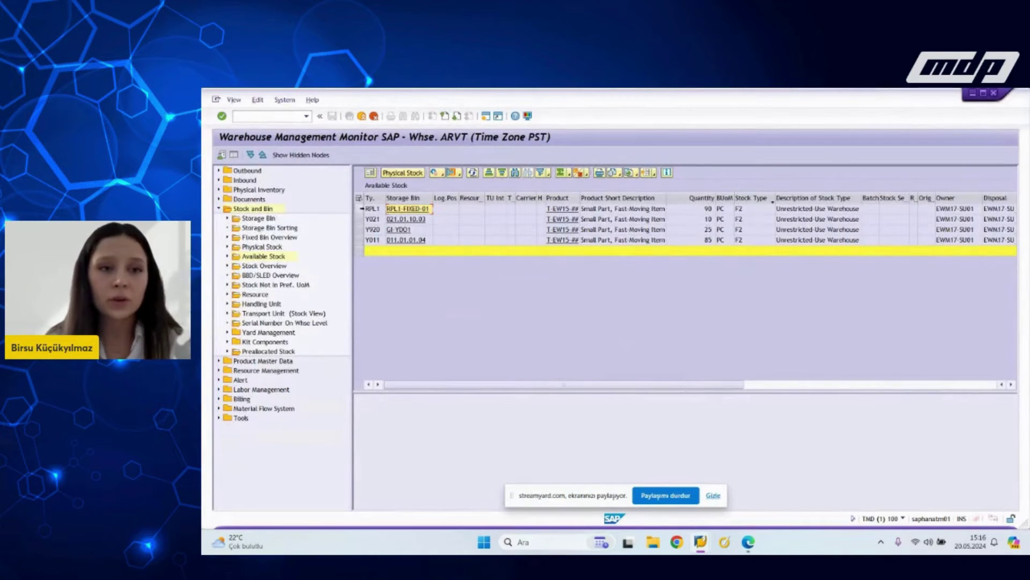
Step: Select the RPL1-FIXED-01 stock row, recheck the minimum quantity, then exit to the start screen
{"action": "left_click", "coordinate": [361, 208]}
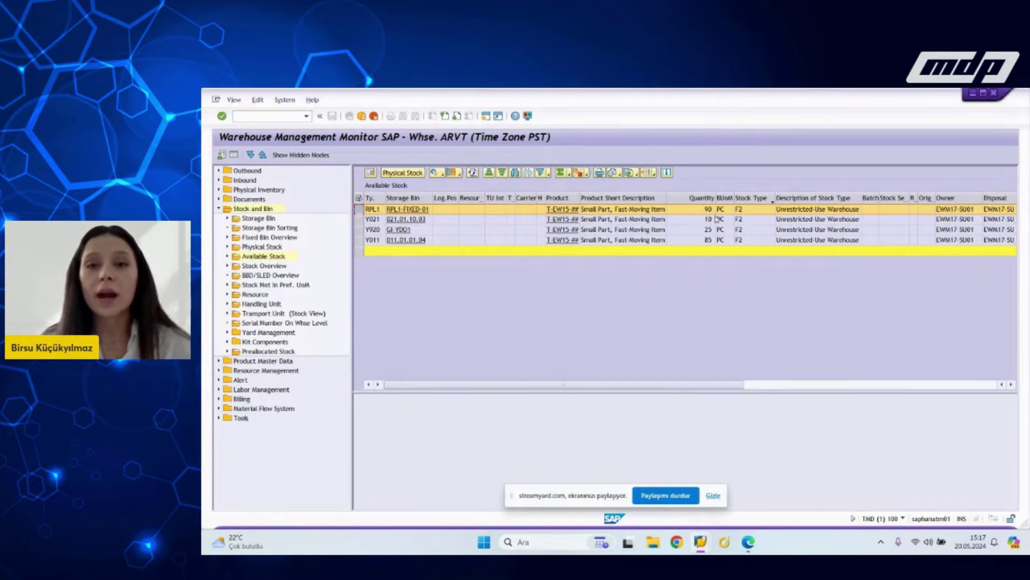
{"action": "key", "text": "alt+Tab"}
{"action": "left_click_drag", "start_coordinate": [472, 432], "coordinate": [457, 454]}
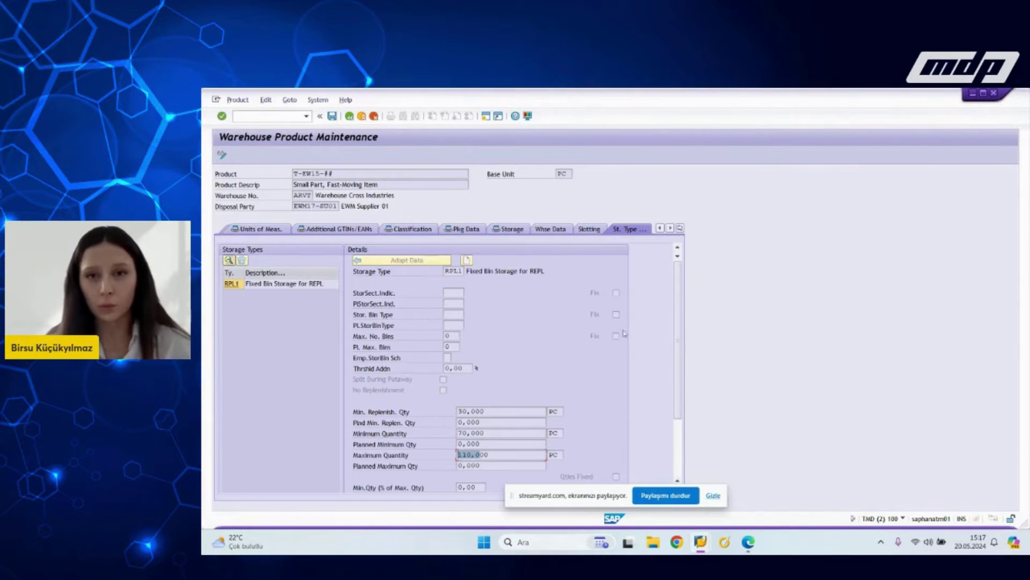
{"action": "left_click", "coordinate": [279, 117]}
{"action": "type", "text": "/n"}
{"action": "key", "text": "Return"}
{"action": "type", "text": "/n/"}
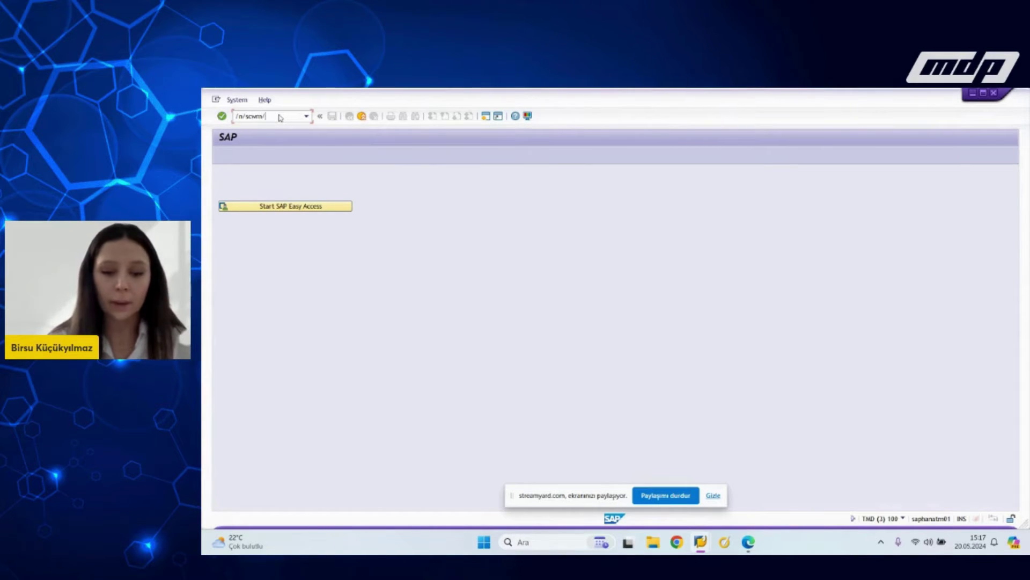
Step: Run replenishment for bin RPL1-FIXED-01, acknowledge the no-replenishment message, and return to the monitor
{"action": "key", "text": "Return"}
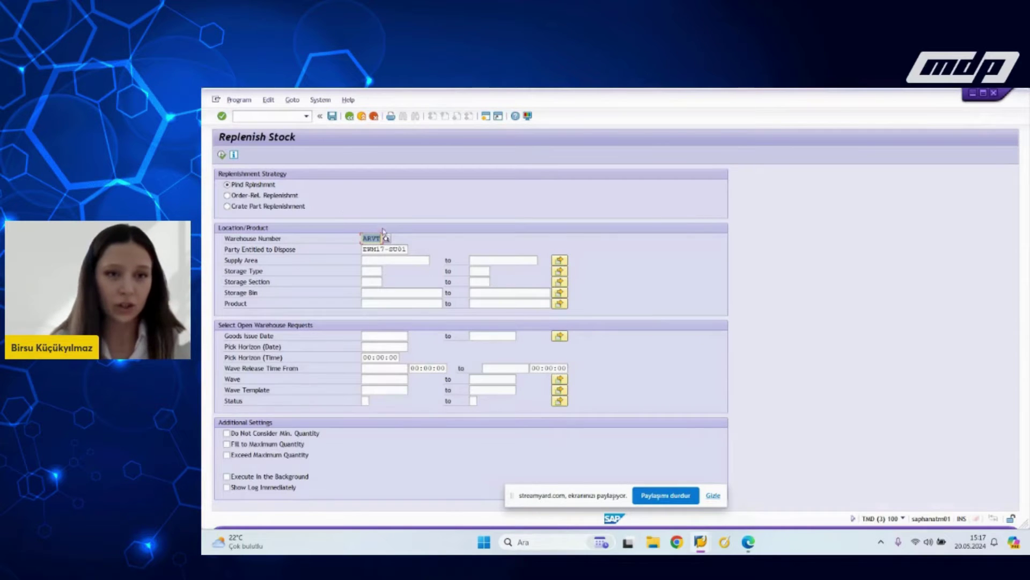
{"action": "left_click", "coordinate": [388, 294]}
{"action": "type", "text": "r"}
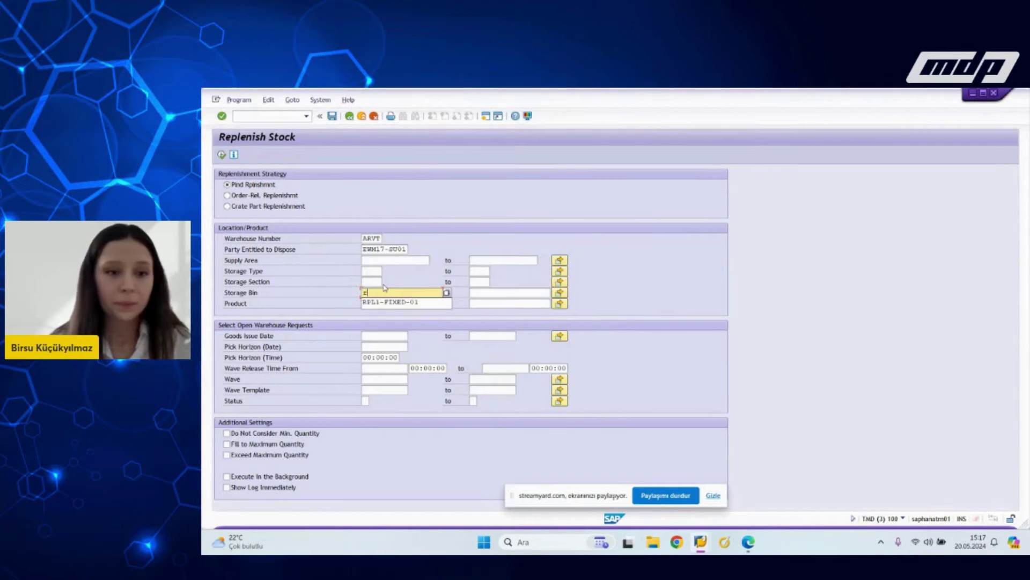
{"action": "key", "text": "Down"}
{"action": "key", "text": "Return"}
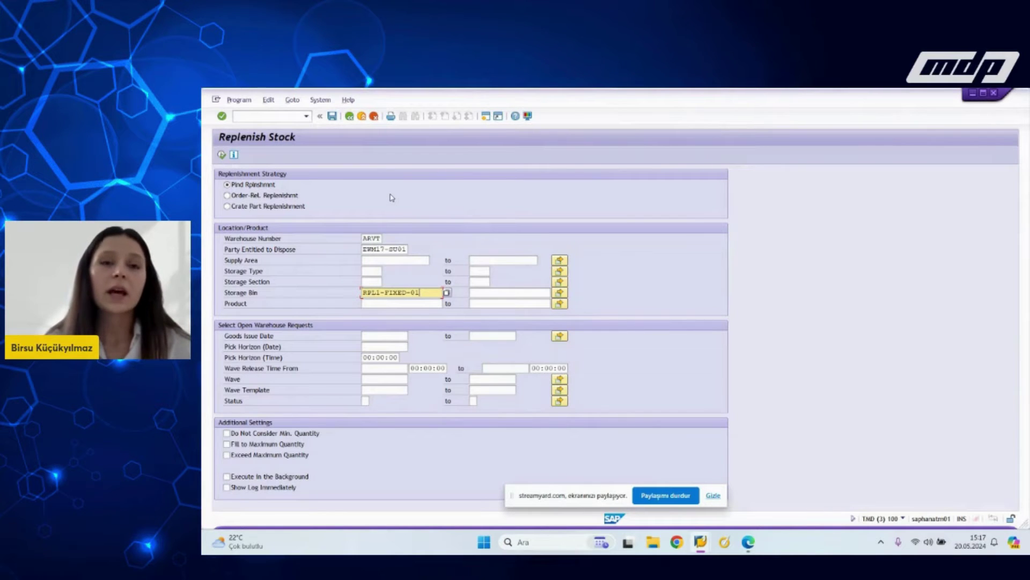
{"action": "left_click", "coordinate": [222, 155]}
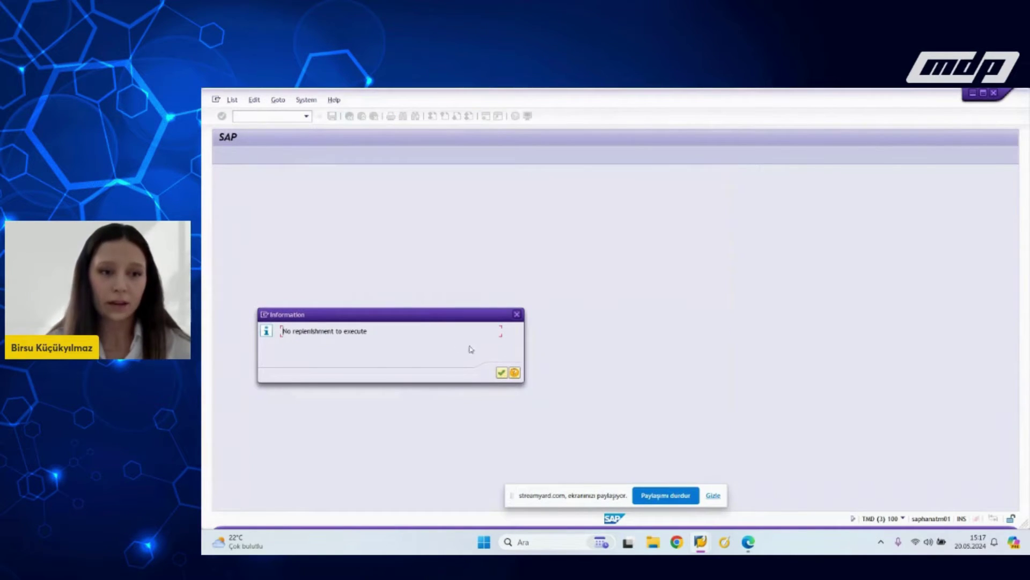
{"action": "left_click", "coordinate": [501, 373]}
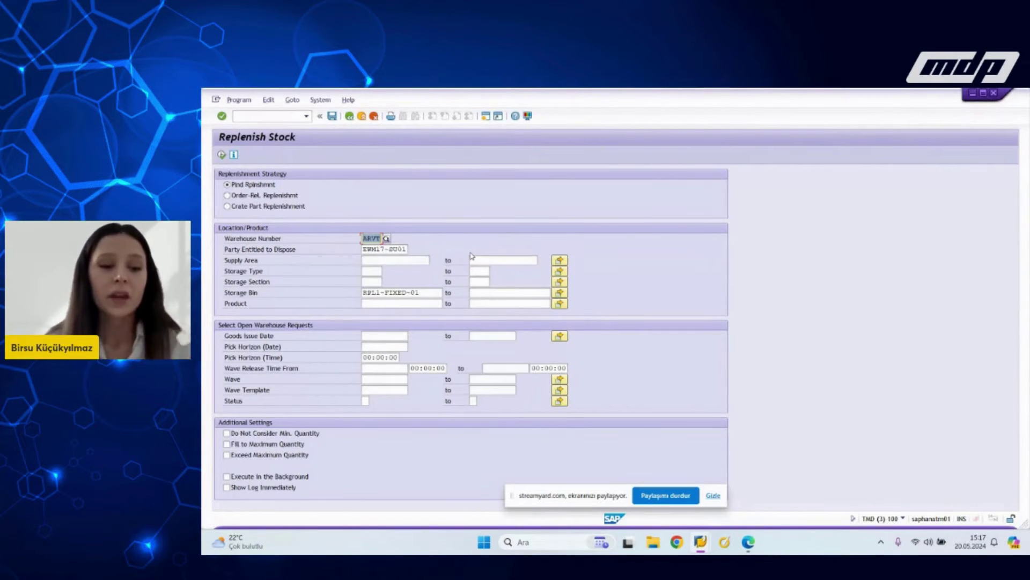
{"action": "key", "text": "alt+Tab"}
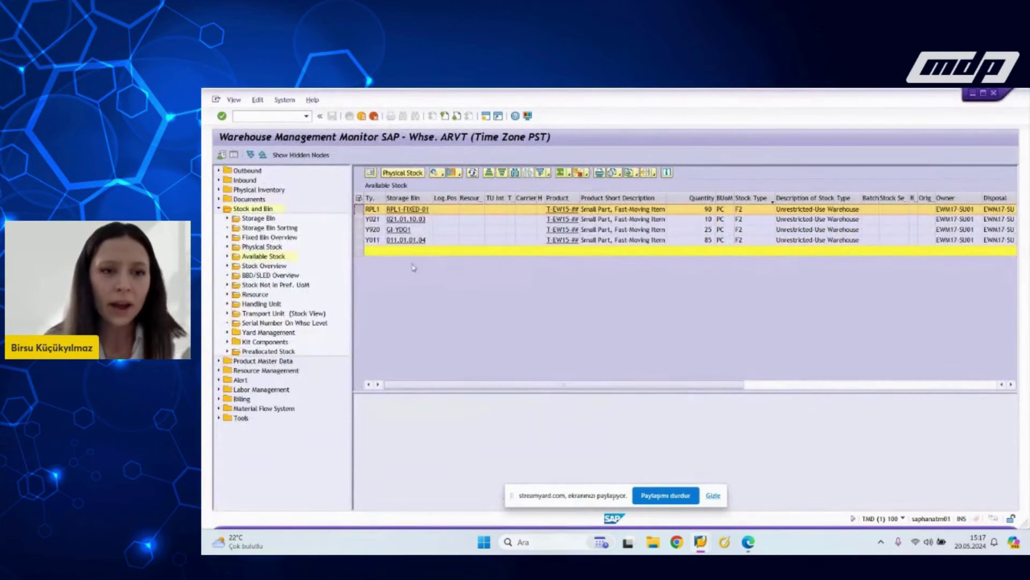
Step: Create a Y214 warehouse task moving 30 PC from RPL1-FIXED-01 to GI-YDO1
{"action": "left_click", "coordinate": [437, 172]}
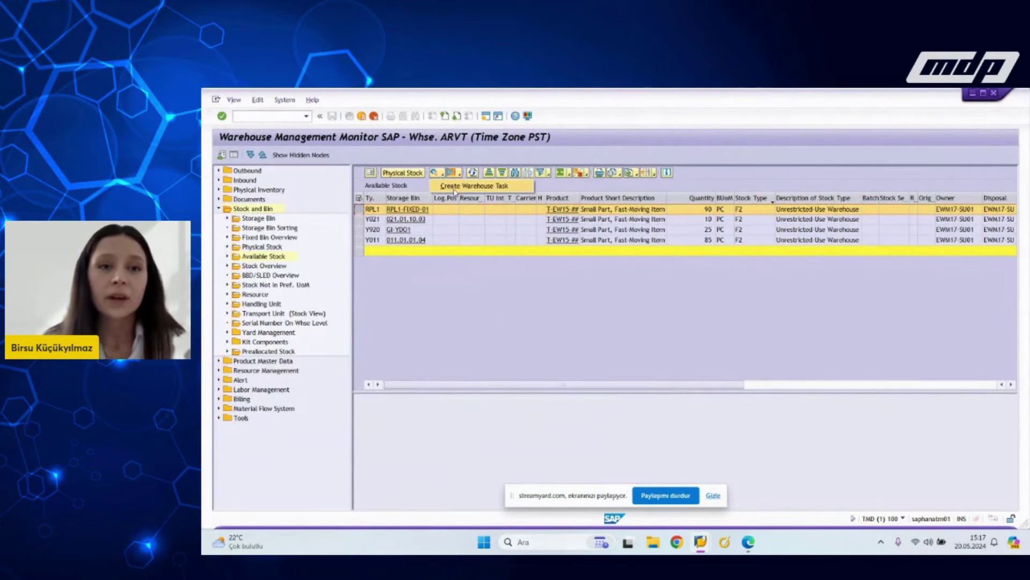
{"action": "left_click", "coordinate": [454, 188]}
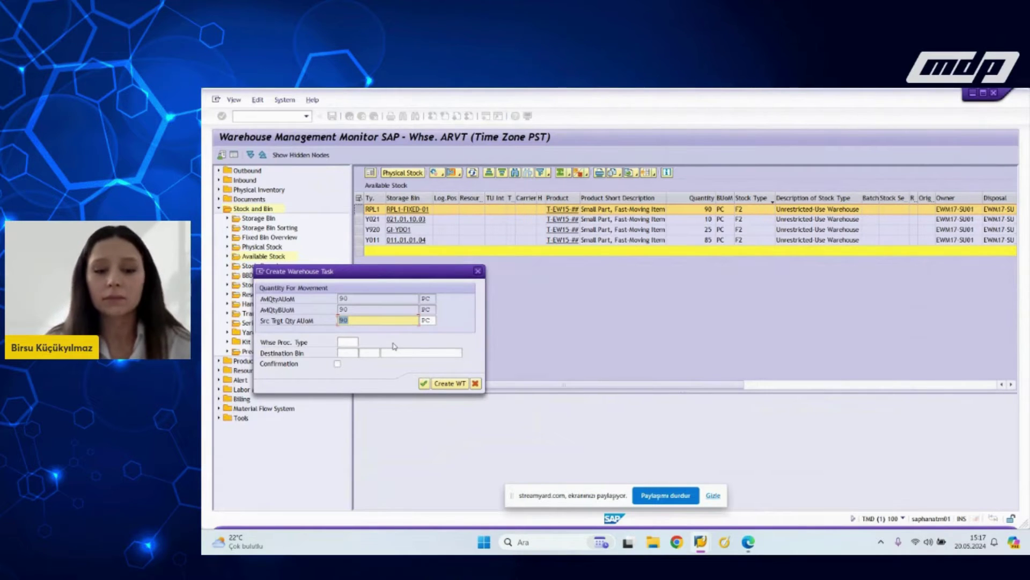
{"action": "left_click", "coordinate": [347, 342]}
{"action": "type", "text": "Y"}
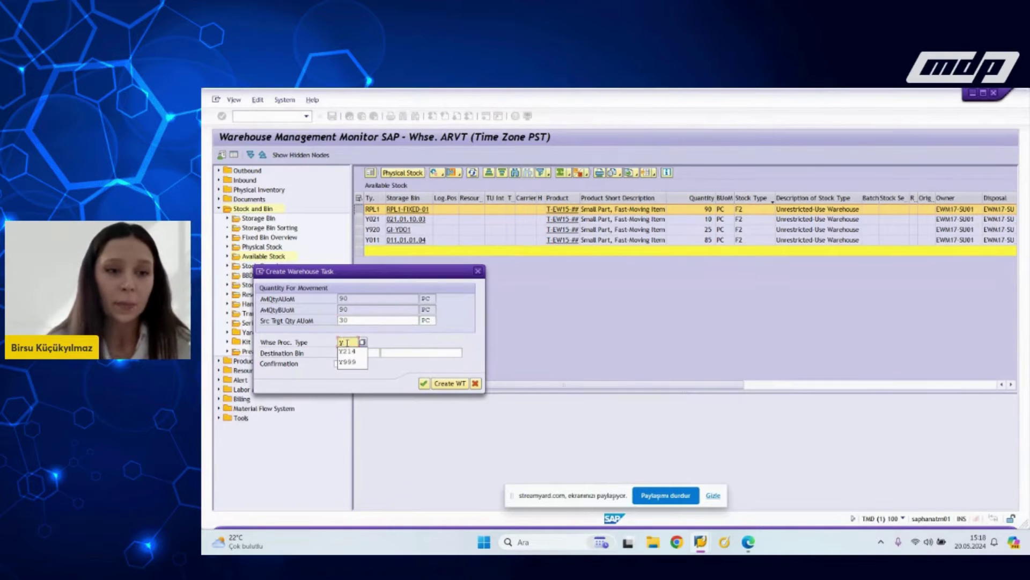
{"action": "key", "text": "Down"}
{"action": "key", "text": "Return"}
{"action": "key", "text": "Return"}
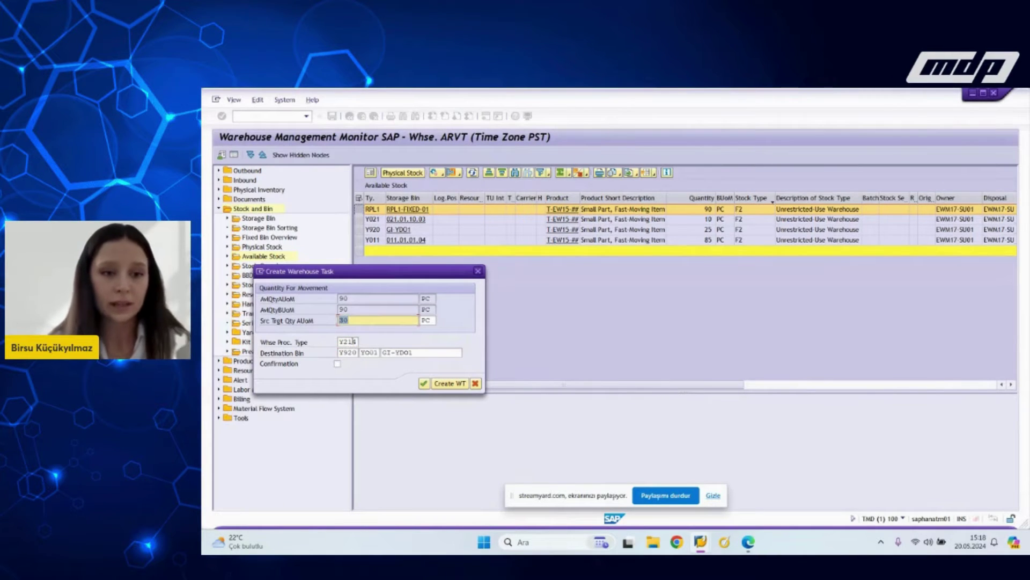
{"action": "double_click", "coordinate": [383, 352]}
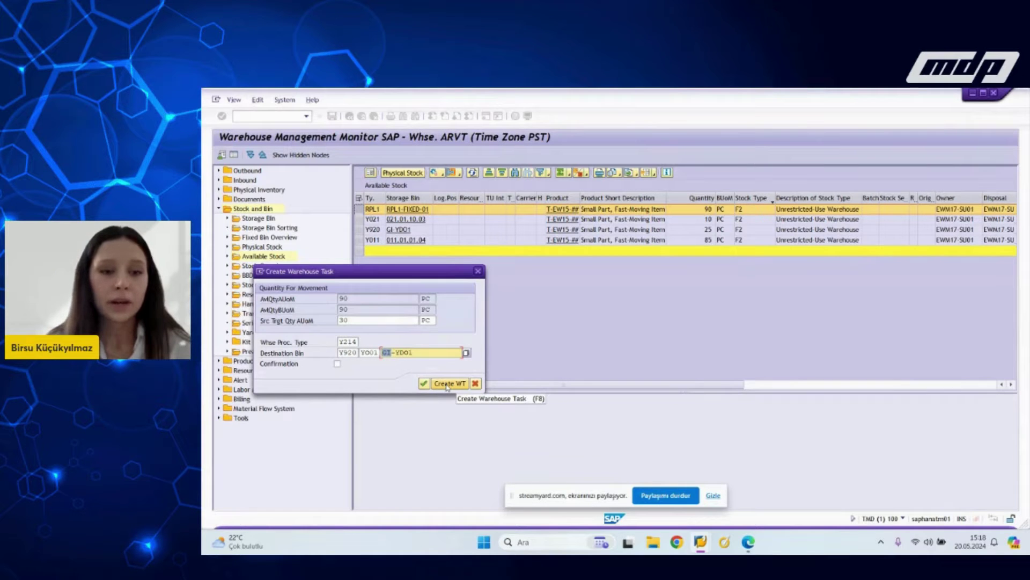
{"action": "left_click", "coordinate": [447, 384]}
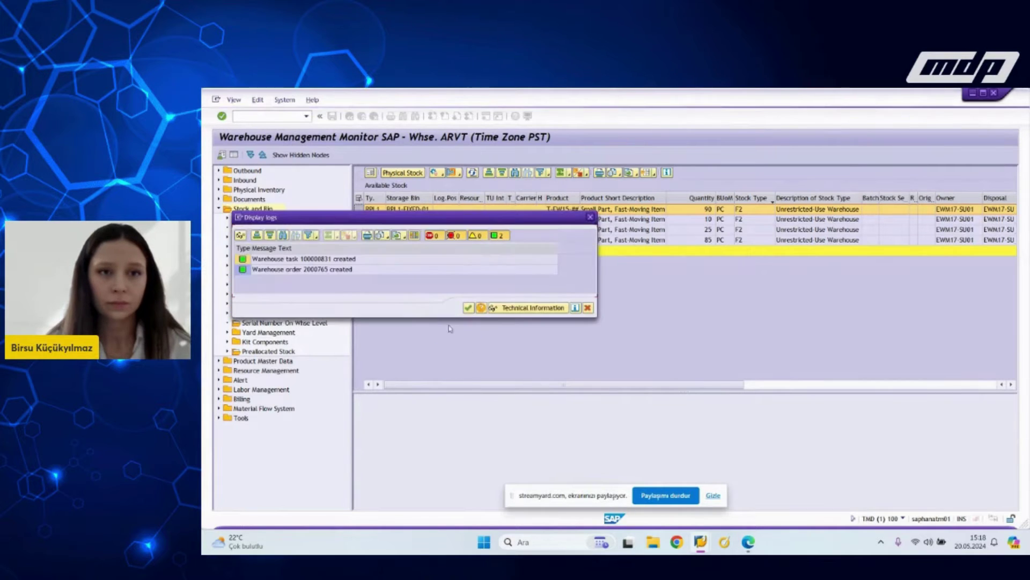
Step: Review the task-created message details and close the confirmation log
{"action": "double_click", "coordinate": [309, 260]}
{"action": "double_click", "coordinate": [297, 152]}
{"action": "key", "text": "ctrl+c"}
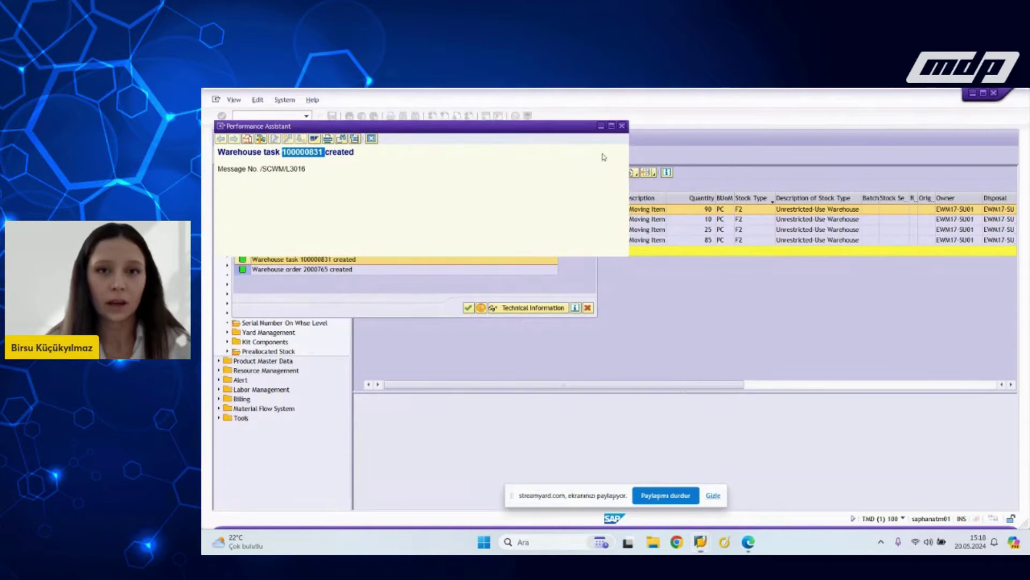
{"action": "key", "text": "Escape"}
{"action": "left_click", "coordinate": [591, 217]}
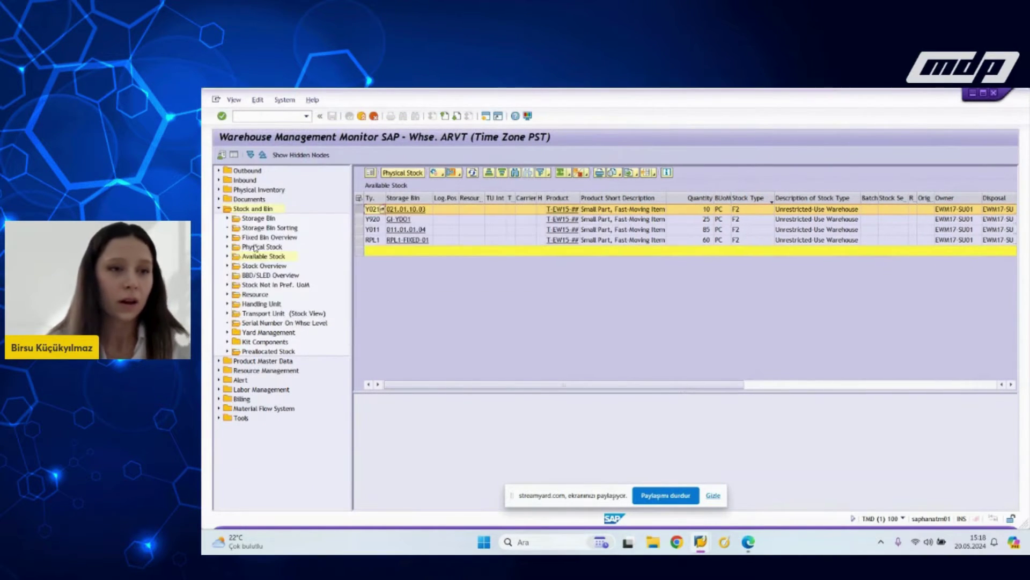
Step: Look up warehouse task 100000831 in the monitor's Warehouse Task documents
{"action": "left_click", "coordinate": [219, 200]}
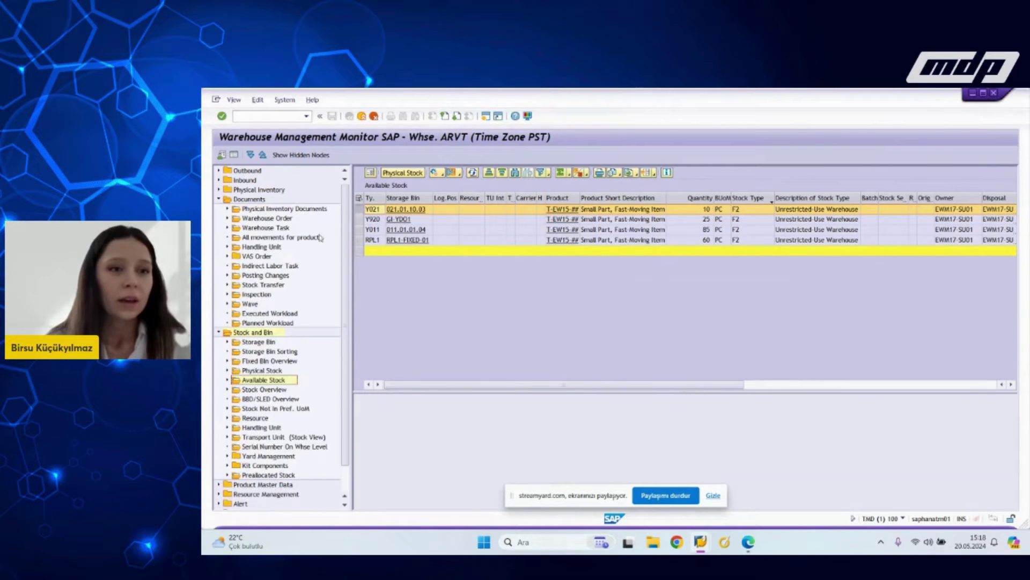
{"action": "left_click", "coordinate": [282, 228]}
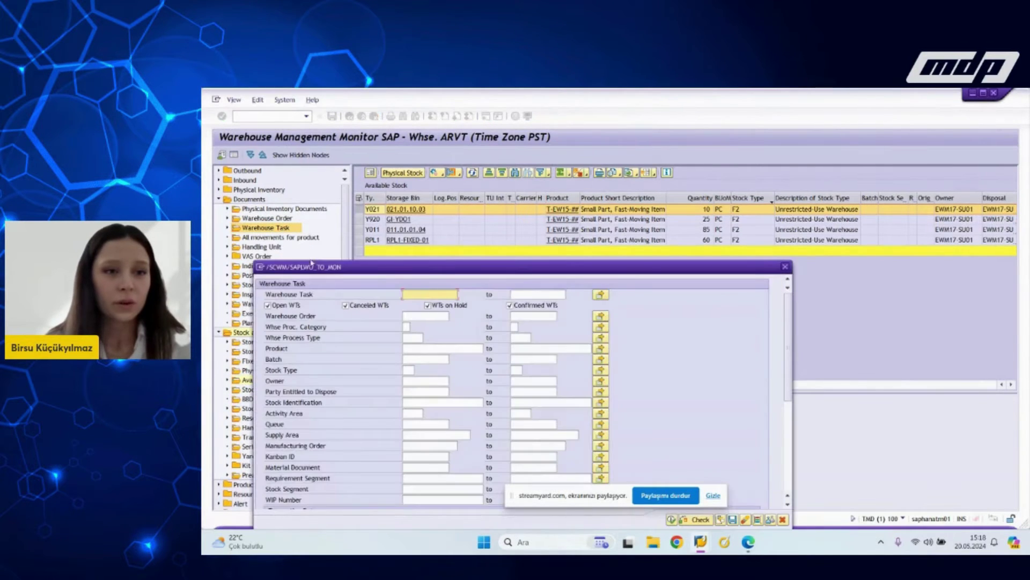
{"action": "key", "text": "ctrl+v"}
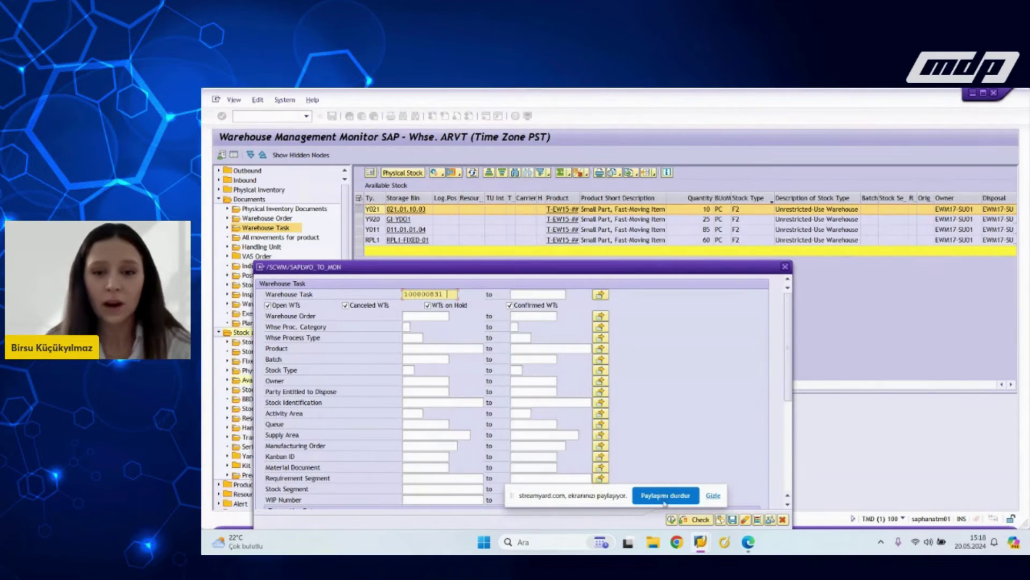
{"action": "left_click", "coordinate": [672, 519]}
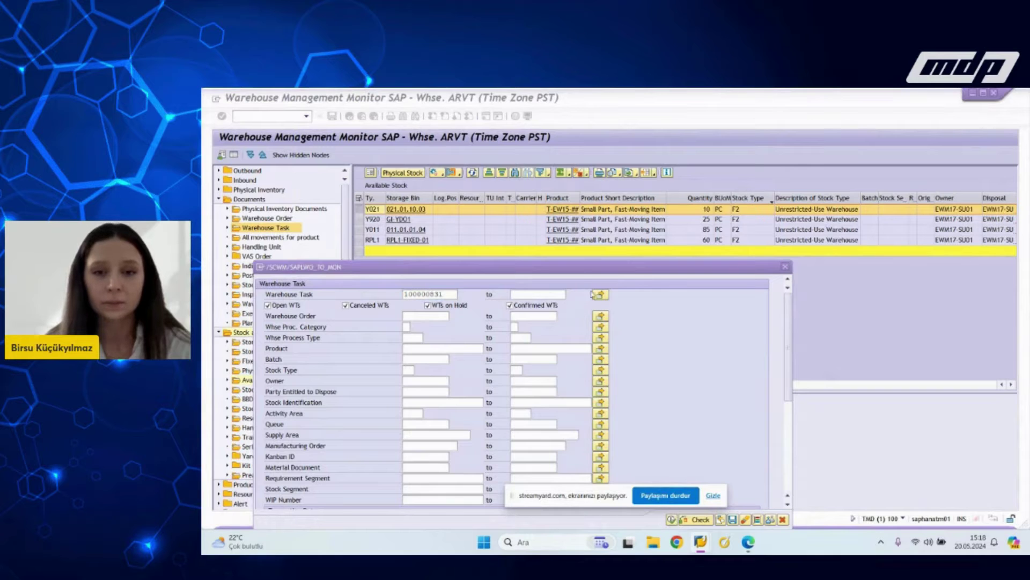
{"action": "left_click", "coordinate": [665, 445]}
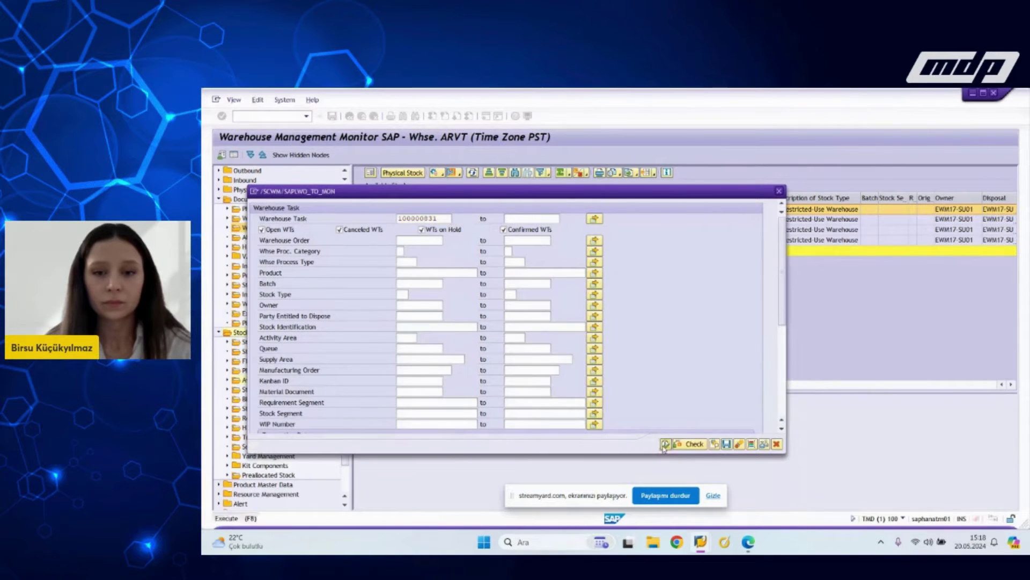
Step: Confirm warehouse task 100000831 in the background and dismiss the messages
{"action": "left_click", "coordinate": [443, 174]}
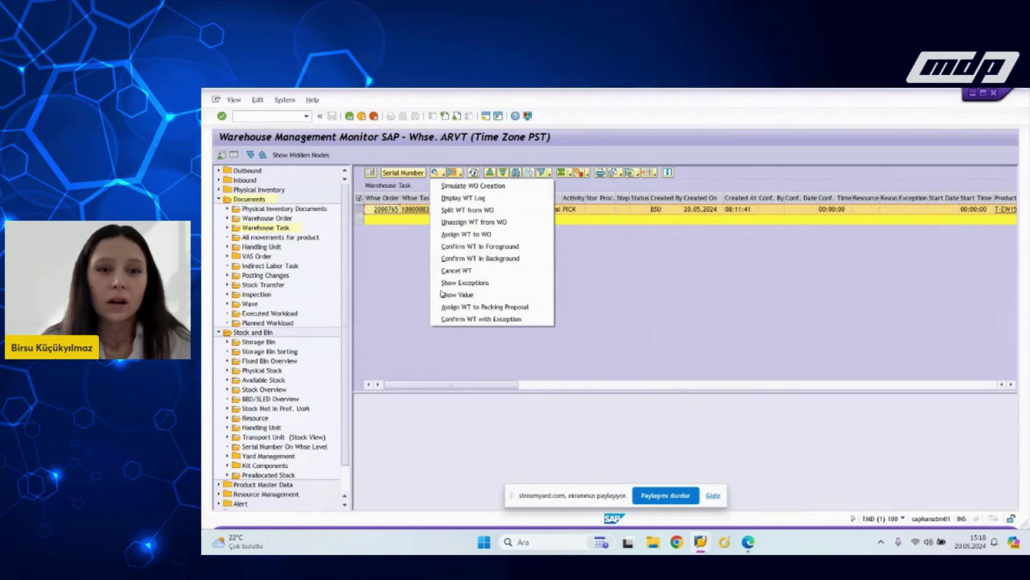
{"action": "left_click", "coordinate": [468, 260]}
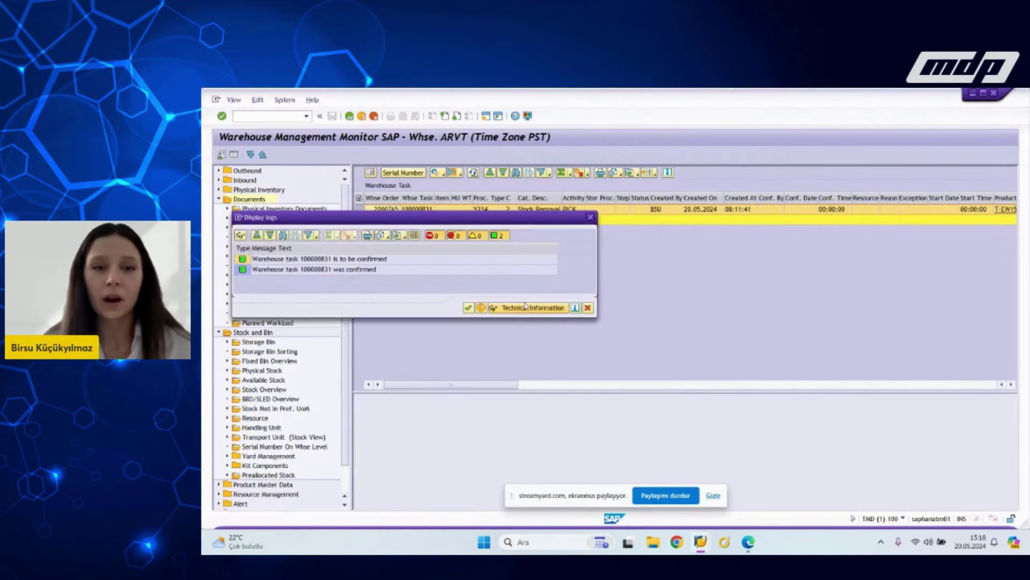
{"action": "left_click", "coordinate": [466, 308]}
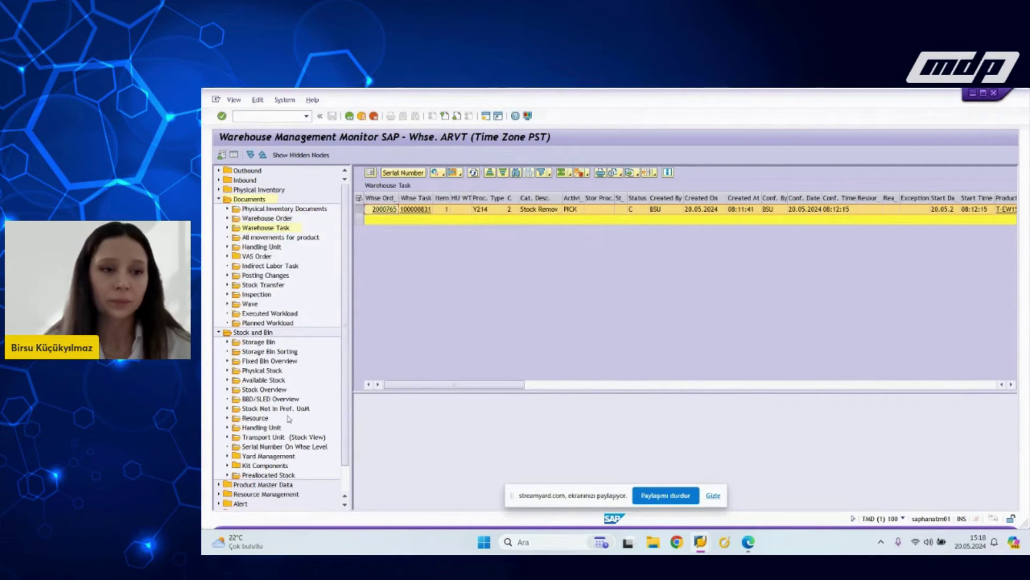
{"action": "double_click", "coordinate": [261, 381]}
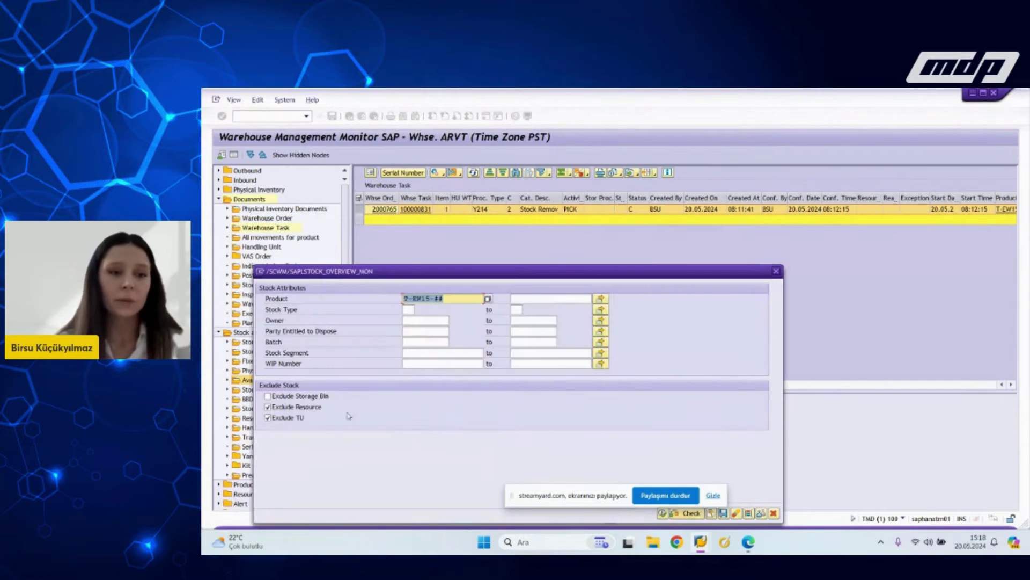
Step: List available stock, select the RPL1-FIXED-01 row (60 PC), and return to product maintenance
{"action": "left_click_drag", "start_coordinate": [640, 272], "coordinate": [637, 181]}
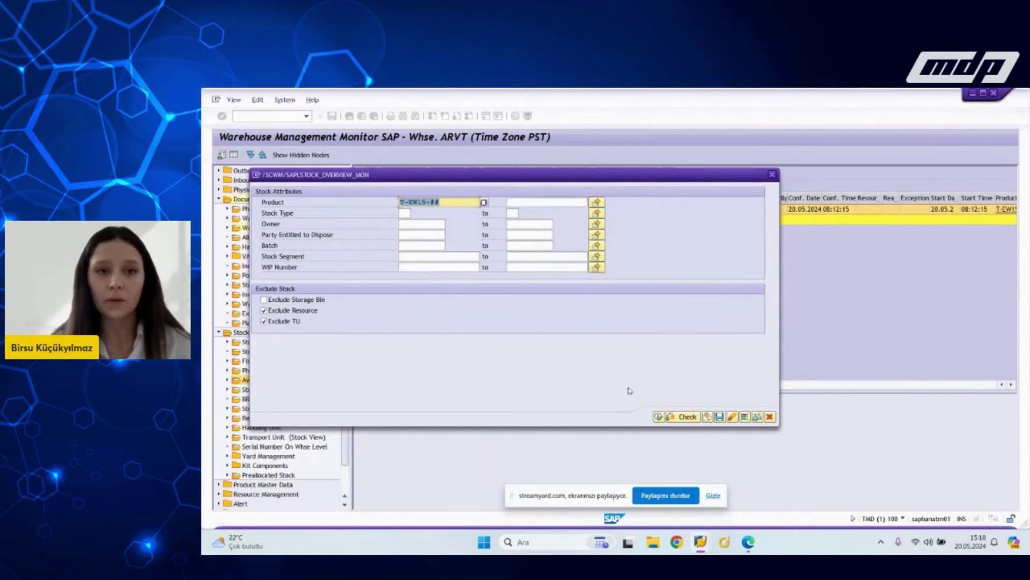
{"action": "left_click", "coordinate": [661, 417]}
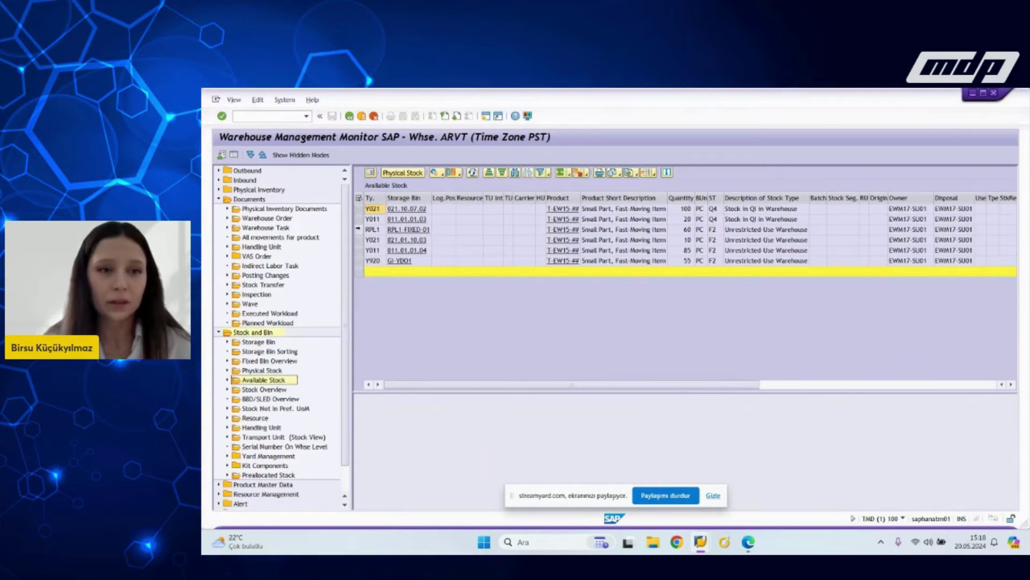
{"action": "left_click", "coordinate": [358, 230]}
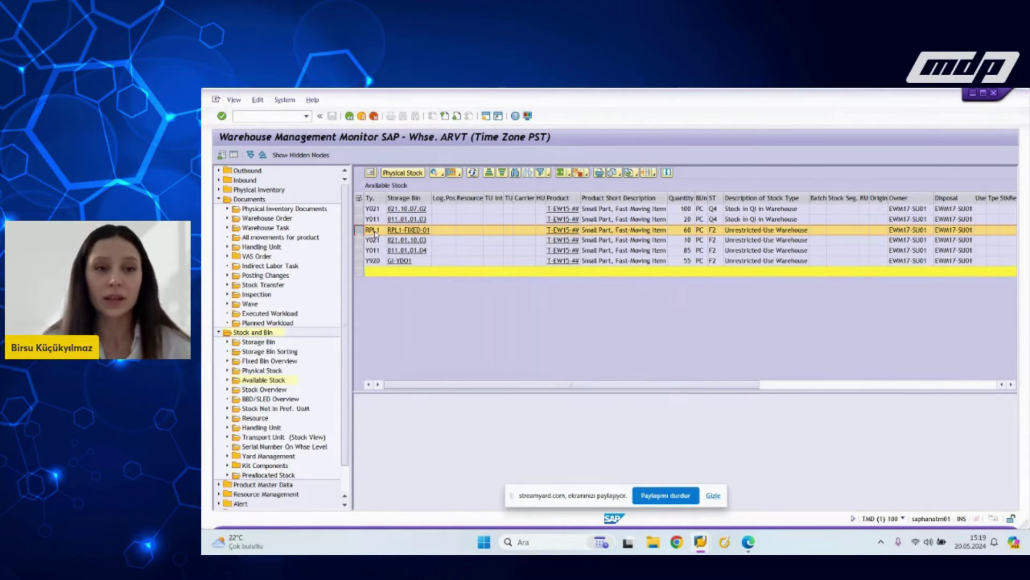
{"action": "key", "text": "alt+Tab"}
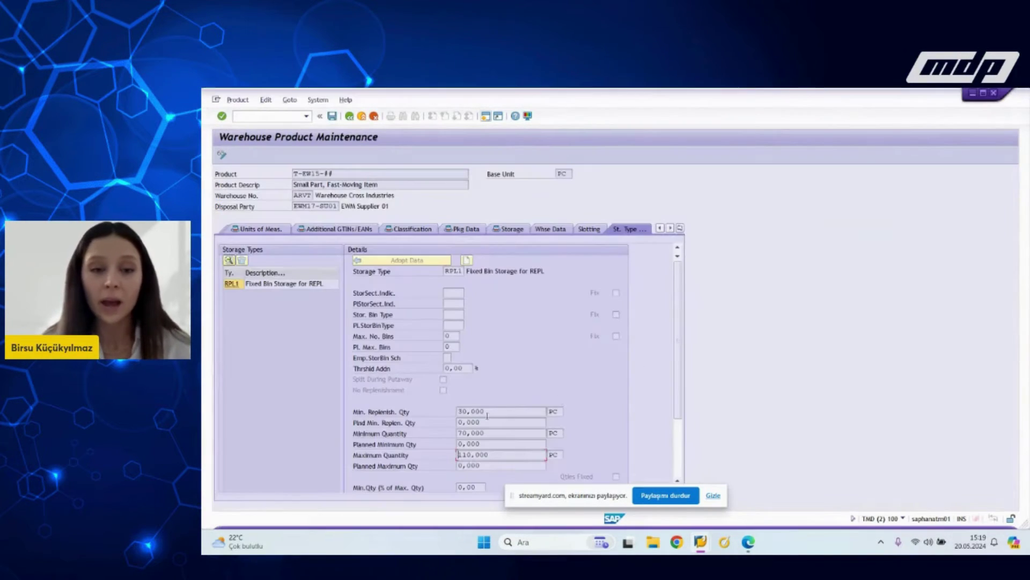
Step: Execute planned replenishment for RPL1-FIXED-01, proposing one 30 PC item of T-EW15-## with process type Y310
{"action": "left_click_drag", "start_coordinate": [485, 432], "coordinate": [458, 433]}
{"action": "key", "text": "alt+Tab"}
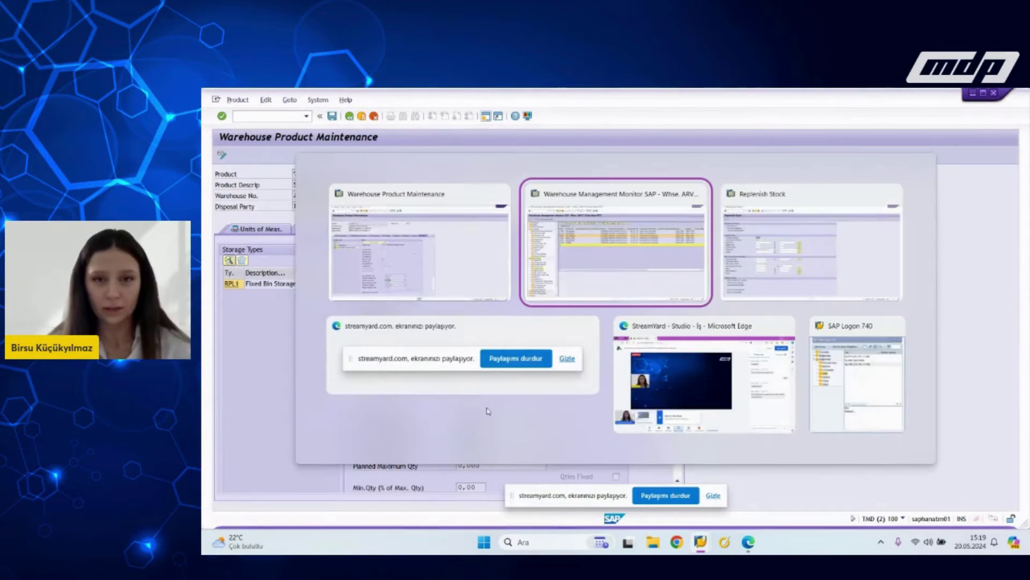
{"action": "left_click", "coordinate": [752, 268]}
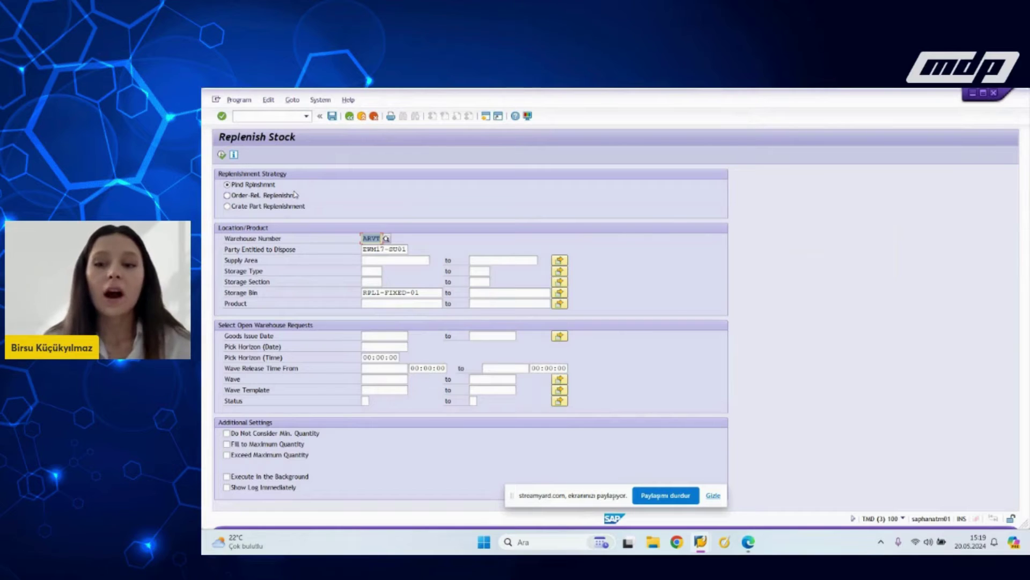
{"action": "double_click", "coordinate": [372, 289]}
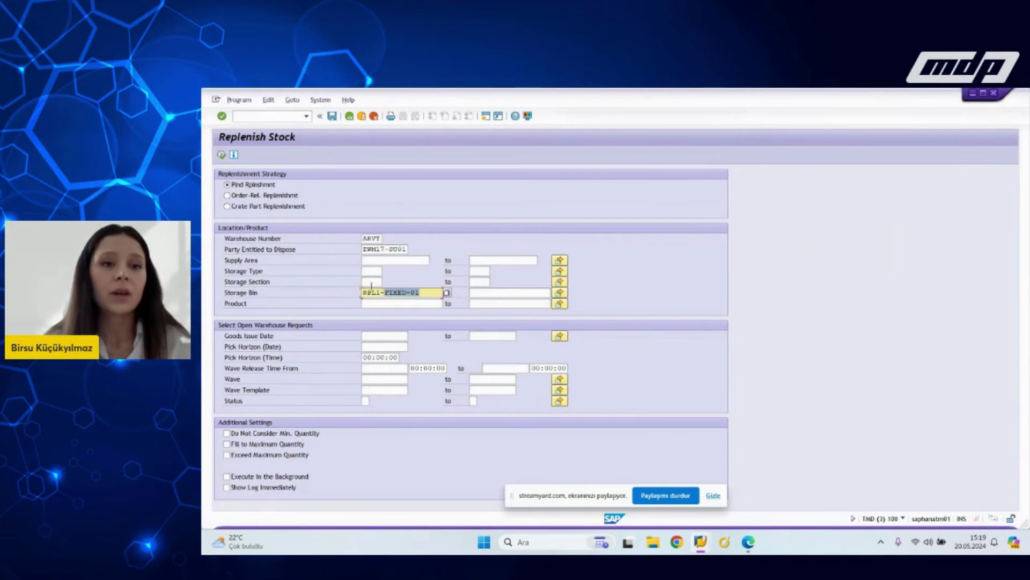
{"action": "left_click", "coordinate": [333, 285]}
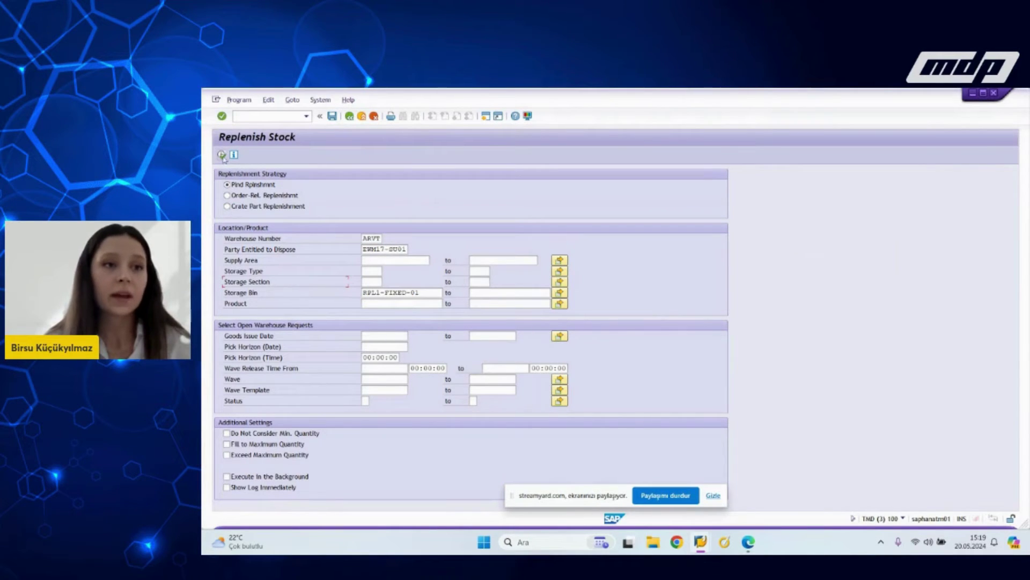
{"action": "left_click", "coordinate": [221, 155]}
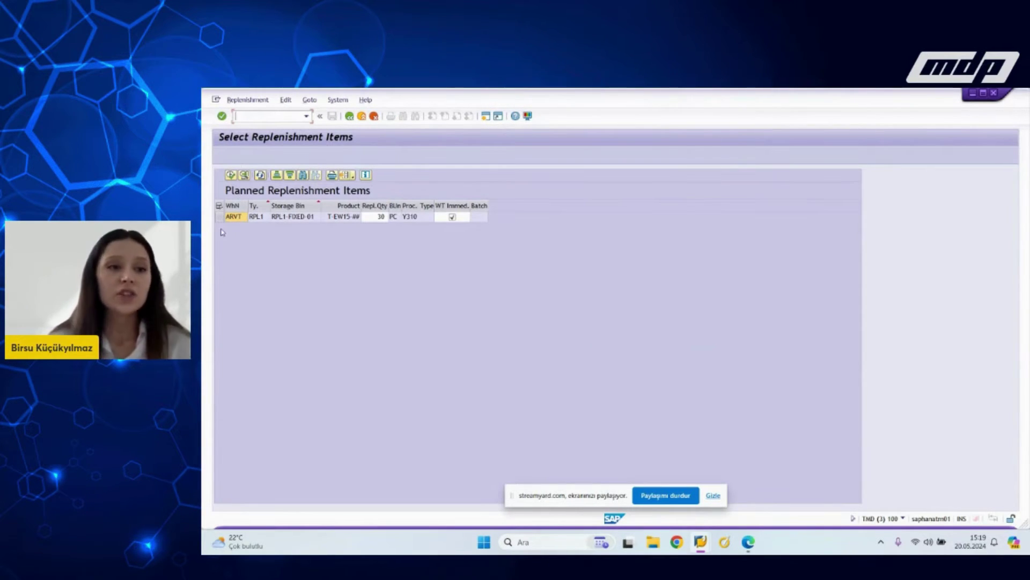
Step: Check the planned item's Y310 type and 30 PC quantity against the product's 30,000 minimum replenishment quantity
{"action": "left_click", "coordinate": [220, 217]}
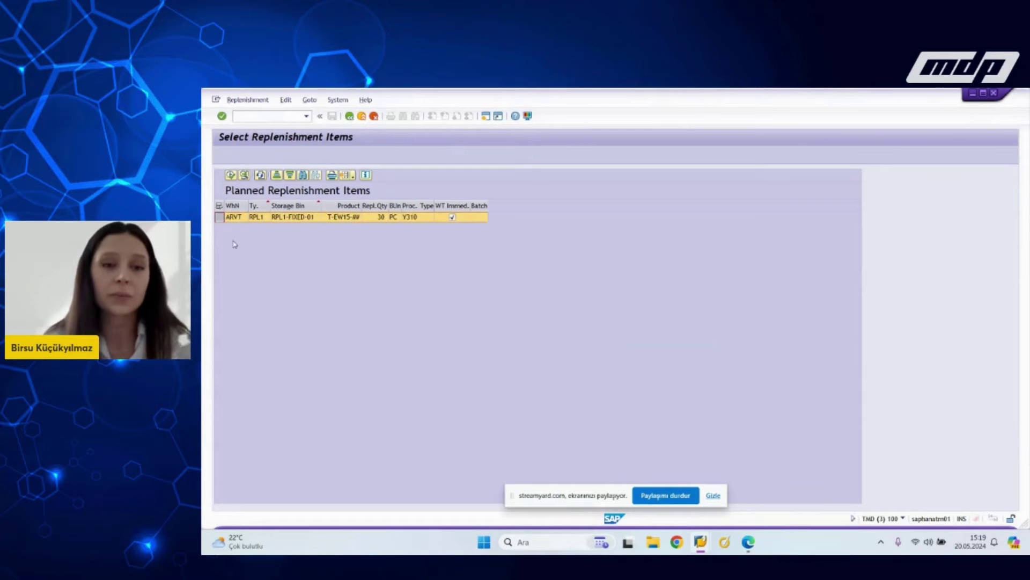
{"action": "left_click", "coordinate": [408, 217]}
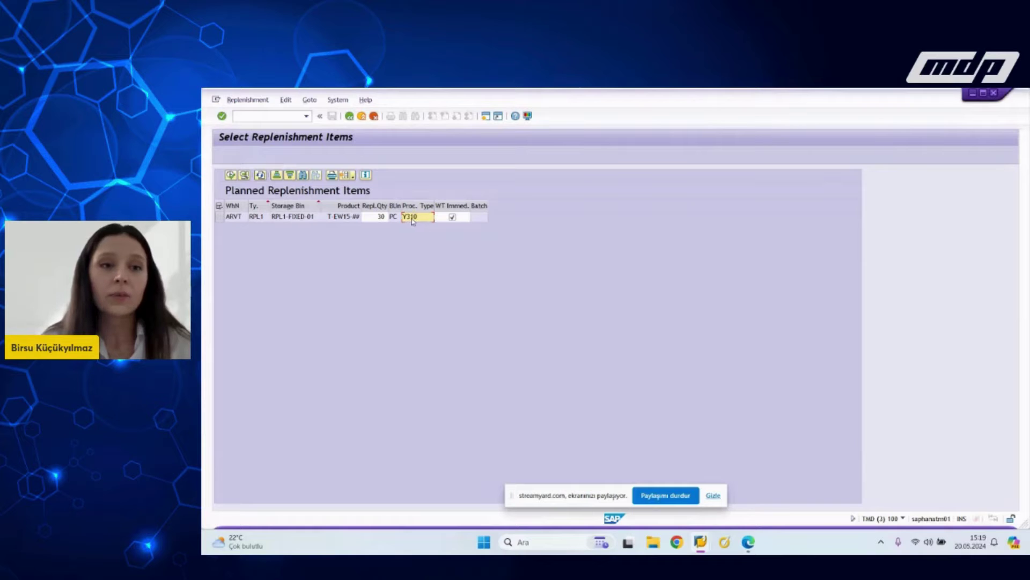
{"action": "left_click_drag", "start_coordinate": [435, 206], "coordinate": [446, 206]}
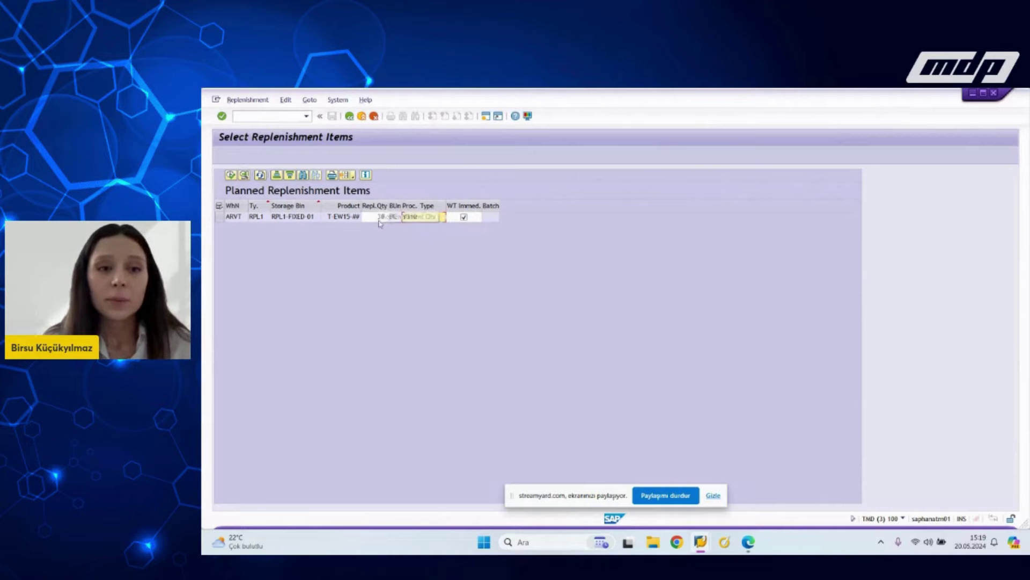
{"action": "left_click_drag", "start_coordinate": [387, 207], "coordinate": [406, 223]}
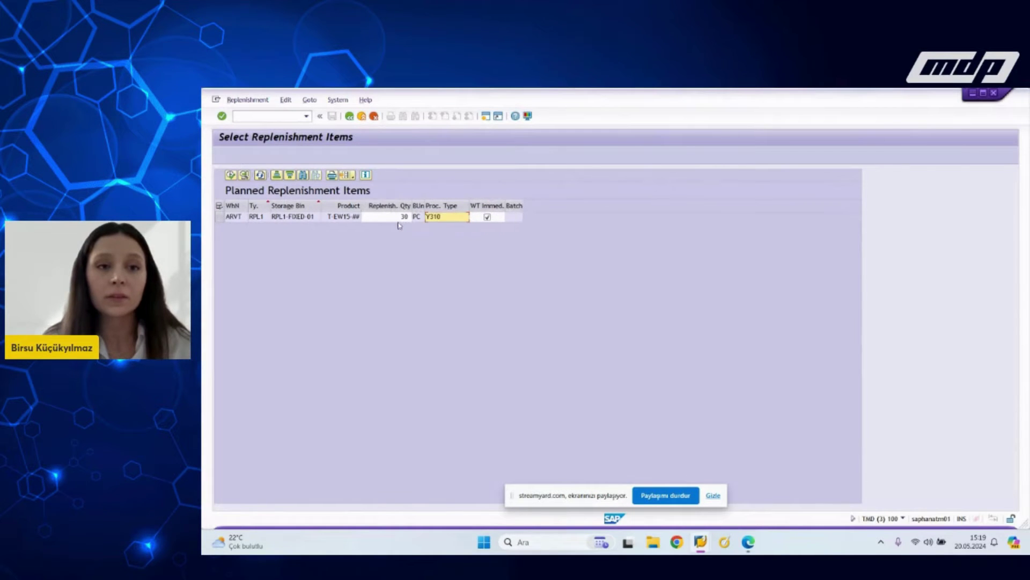
{"action": "key", "text": "alt+Tab"}
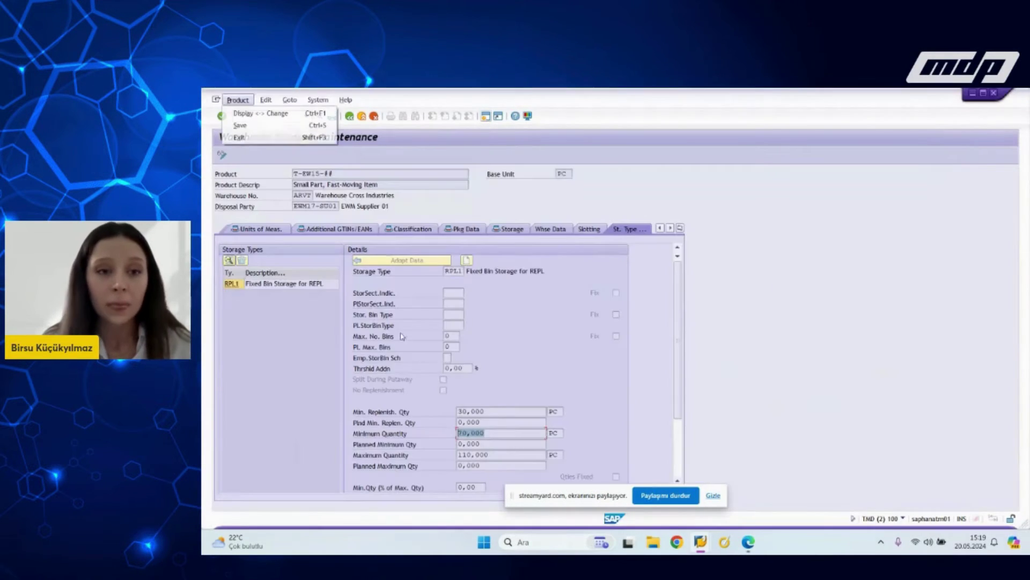
{"action": "left_click", "coordinate": [490, 409]}
{"action": "left_click_drag", "start_coordinate": [490, 409], "coordinate": [440, 410]}
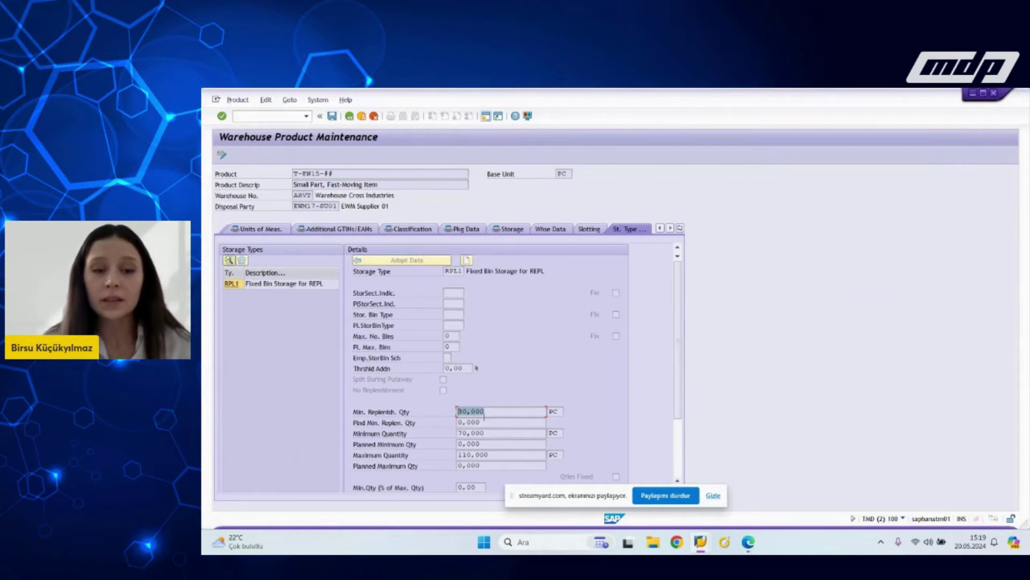
{"action": "key", "text": "alt+Tab"}
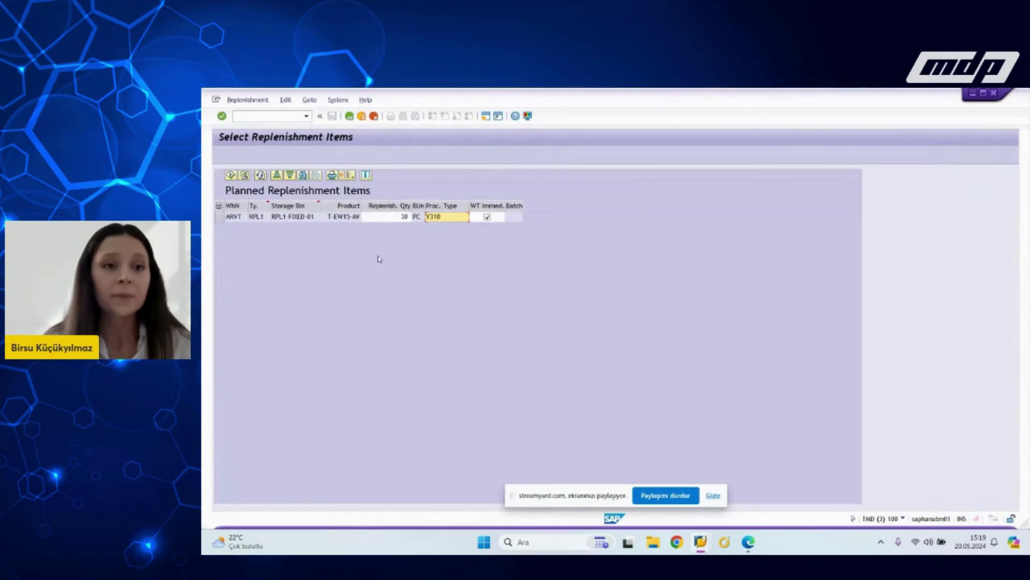
{"action": "left_click", "coordinate": [290, 218]}
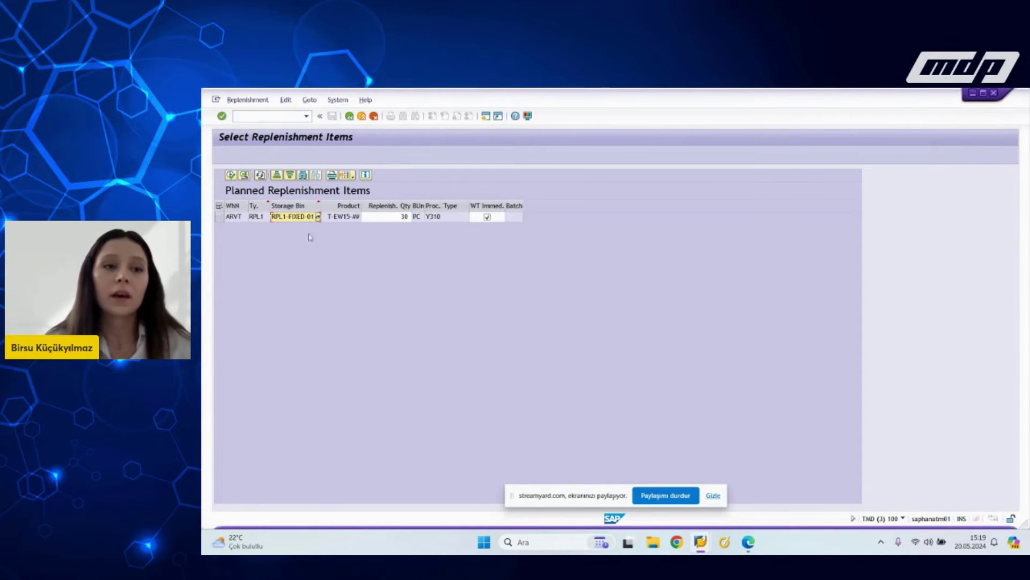
Step: Create the replenishment warehouse task from the planned item and note its number, 100000832
{"action": "left_click", "coordinate": [219, 217]}
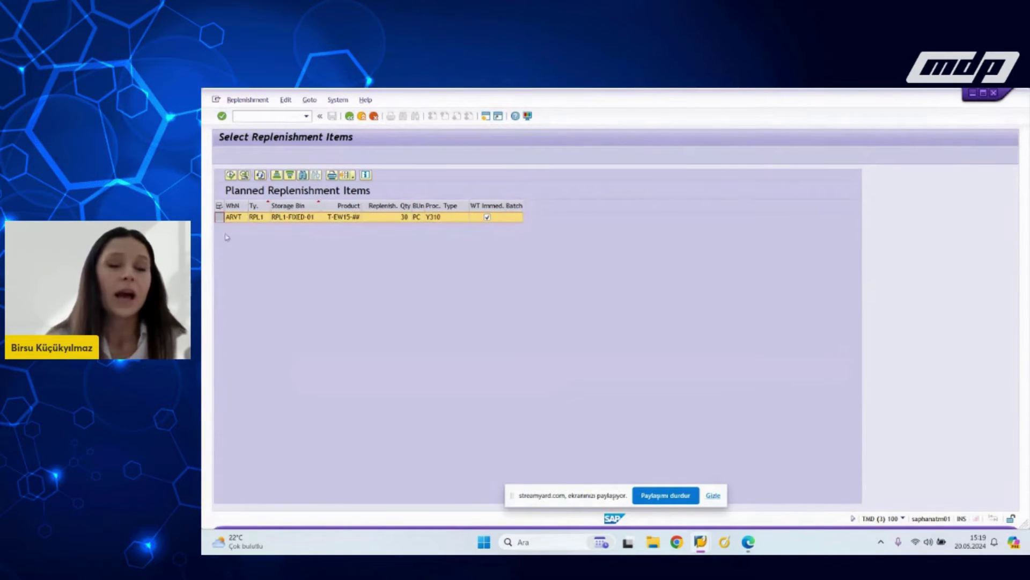
{"action": "left_click", "coordinate": [230, 176]}
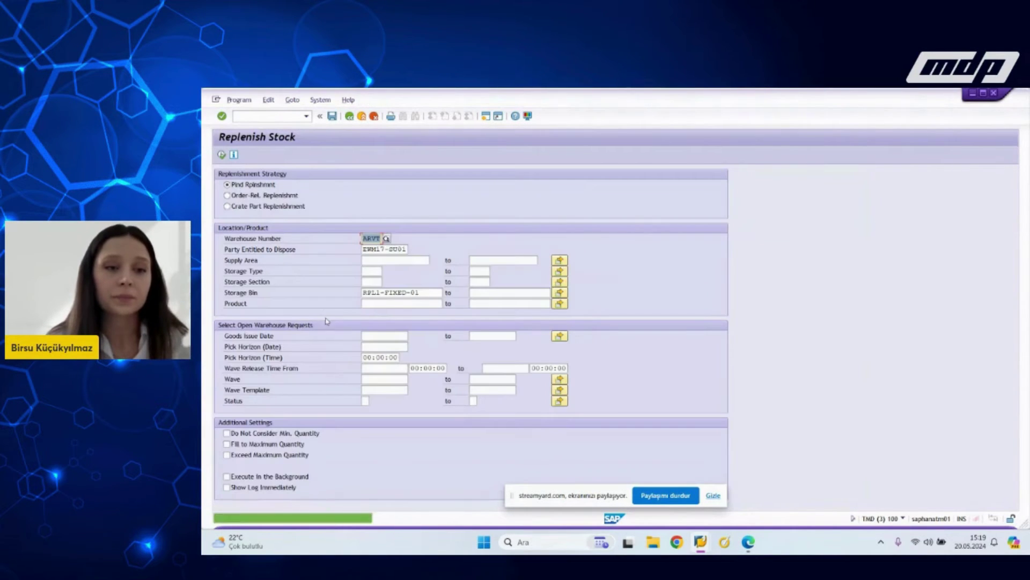
{"action": "double_click", "coordinate": [304, 519]}
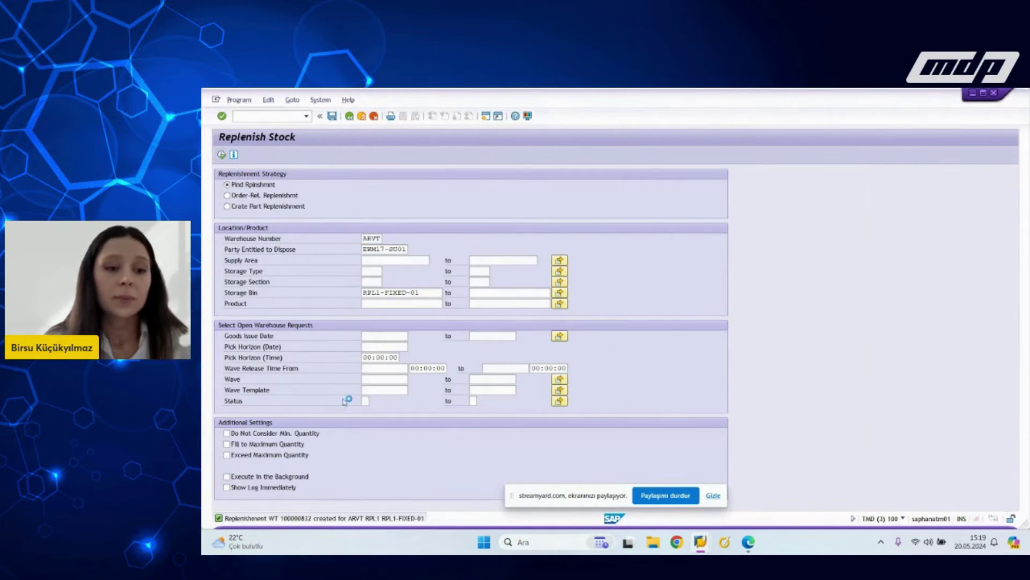
{"action": "double_click", "coordinate": [316, 154]}
{"action": "key", "text": "ctrl+c"}
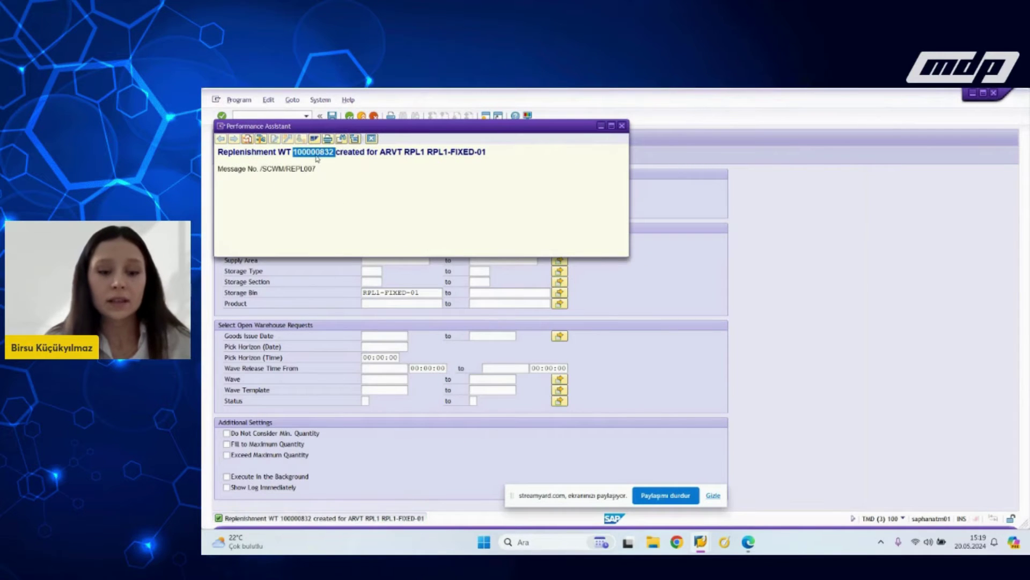
{"action": "key", "text": "Escape"}
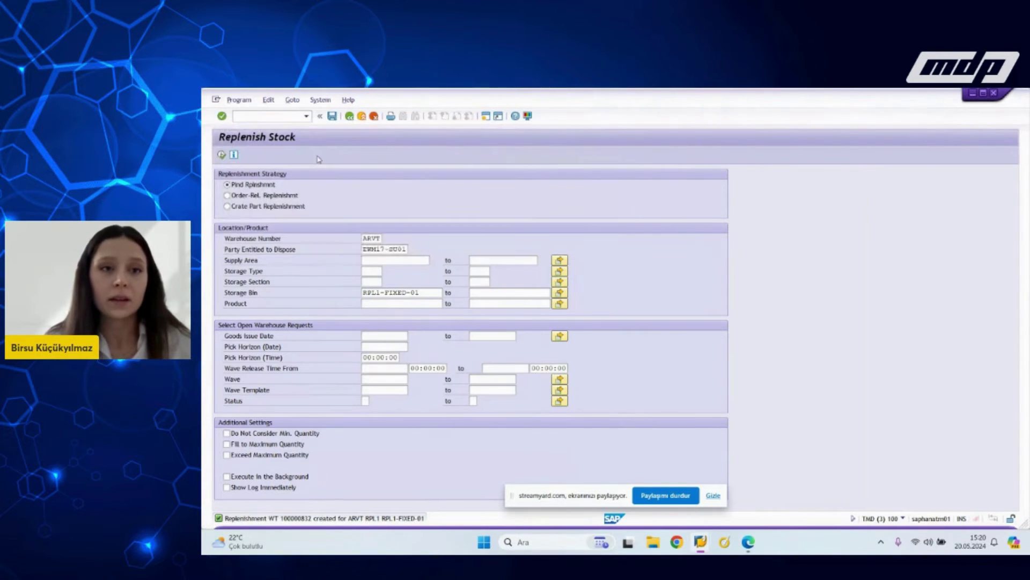
{"action": "key", "text": "alt+Tab"}
Step: Select warehouse task 100000832 in the monitor and confirm it in the background, giving status C
{"action": "left_click", "coordinate": [771, 274]}
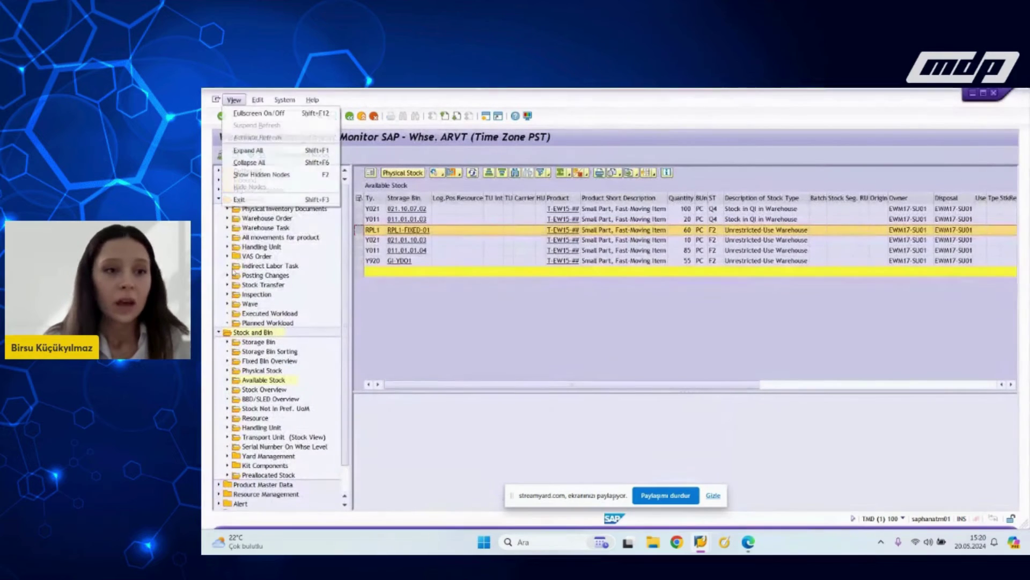
{"action": "double_click", "coordinate": [266, 227]}
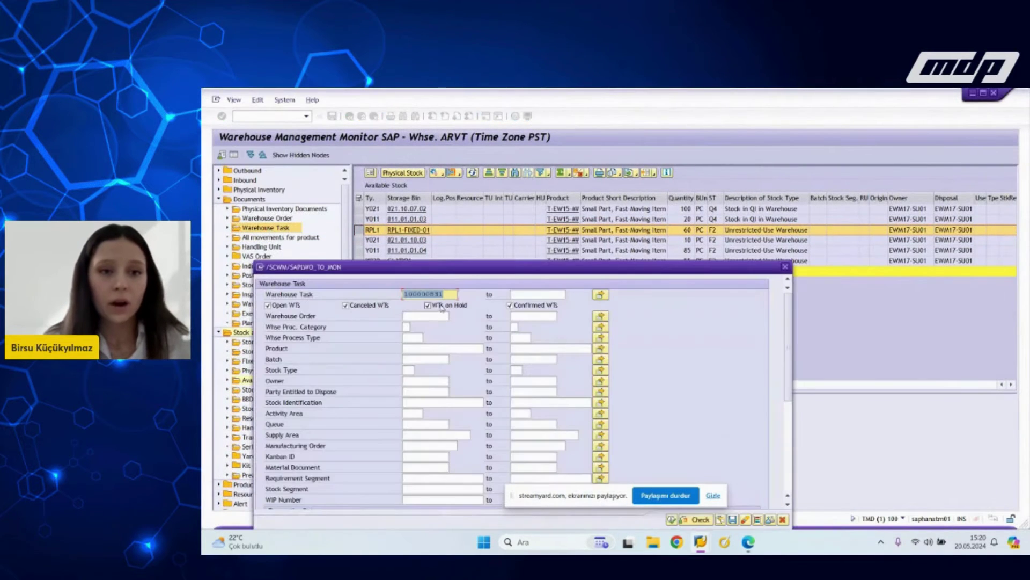
{"action": "key", "text": "ctrl+v"}
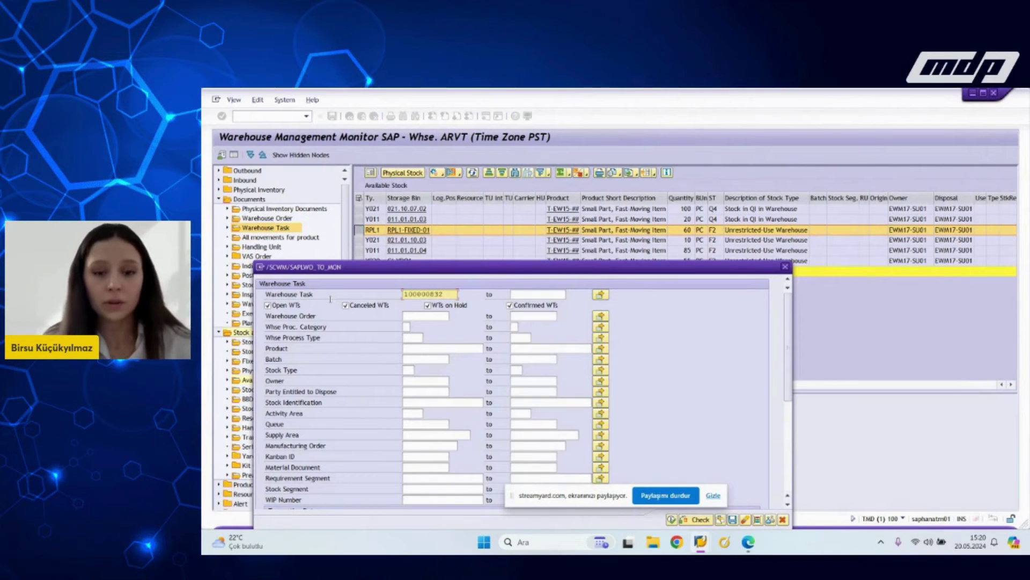
{"action": "key", "text": "F8"}
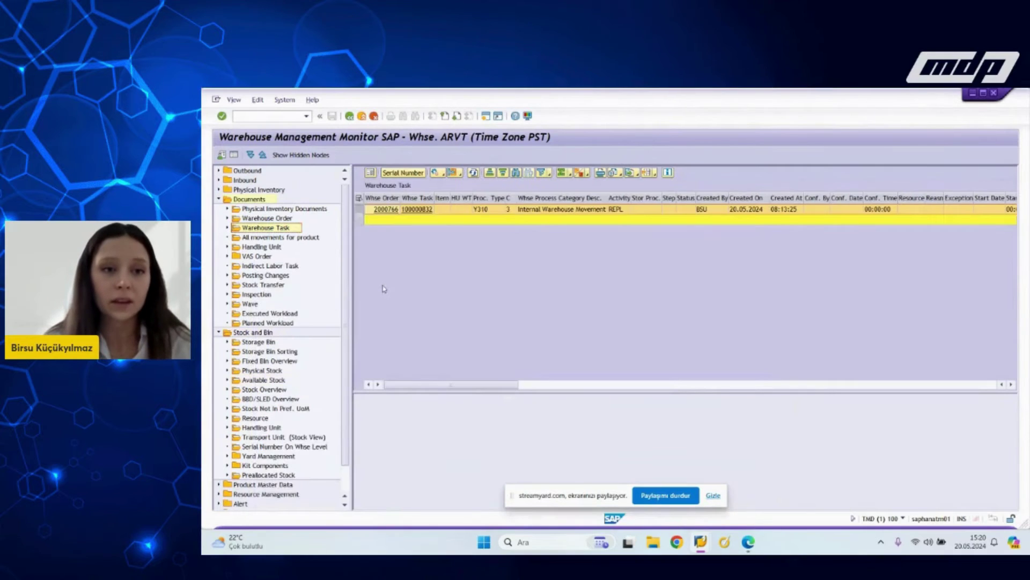
{"action": "left_click", "coordinate": [438, 173]}
{"action": "left_click", "coordinate": [497, 259]}
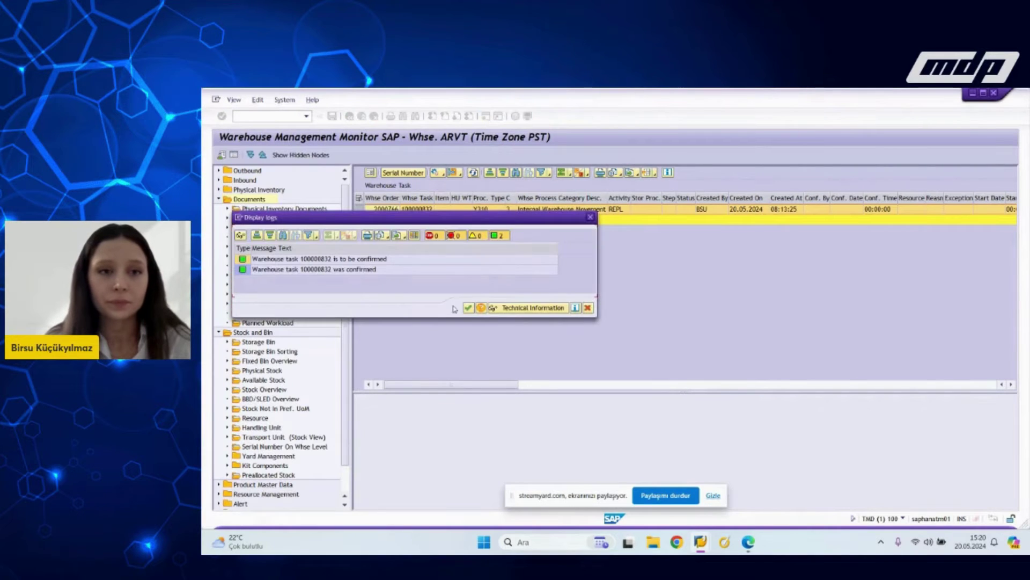
{"action": "left_click", "coordinate": [468, 308]}
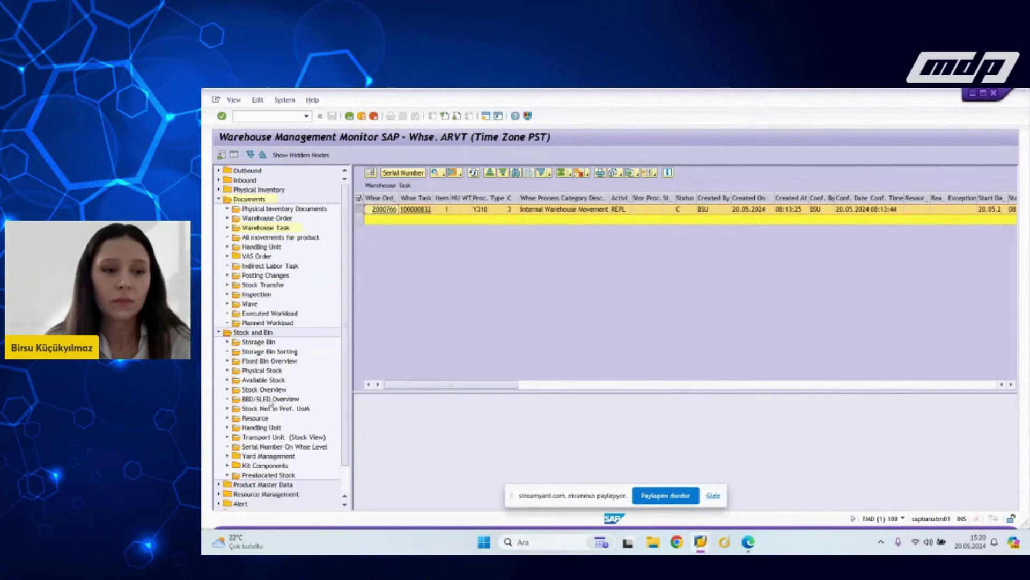
{"action": "left_click", "coordinate": [265, 380]}
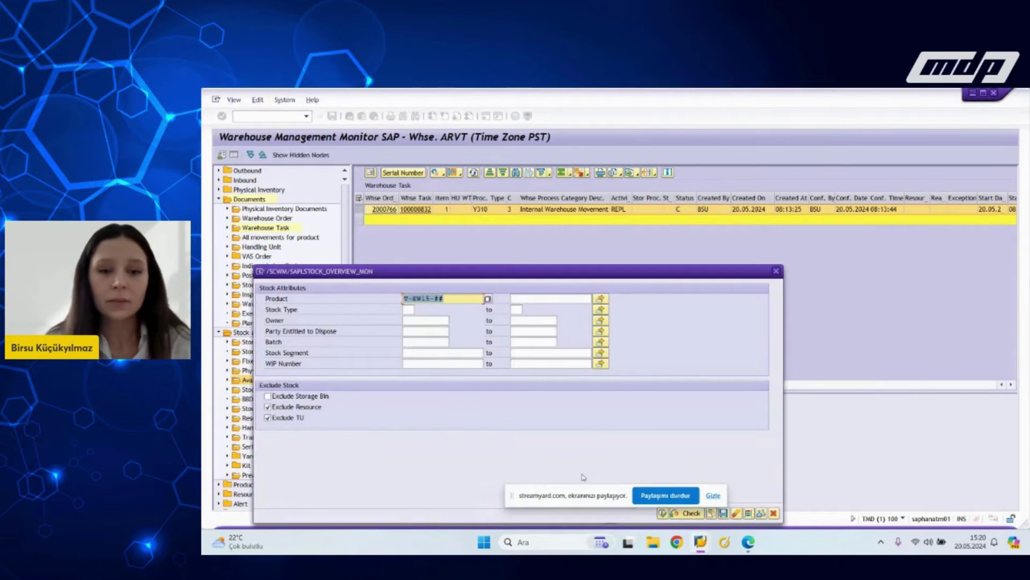
Step: List available stock for T-EW15-## and filter it to stock type F2
{"action": "left_click_drag", "start_coordinate": [668, 275], "coordinate": [660, 213]}
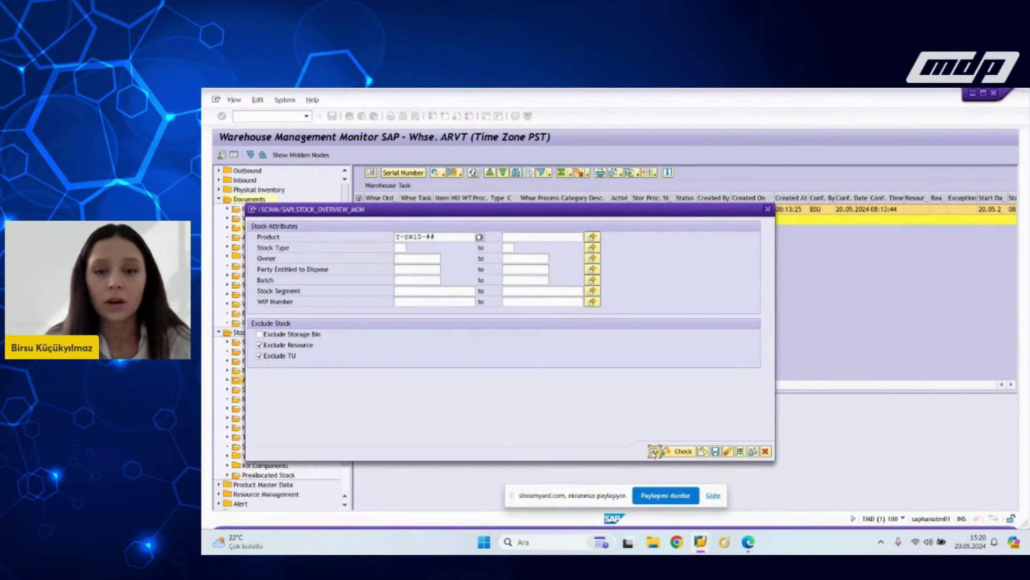
{"action": "left_click", "coordinate": [654, 451]}
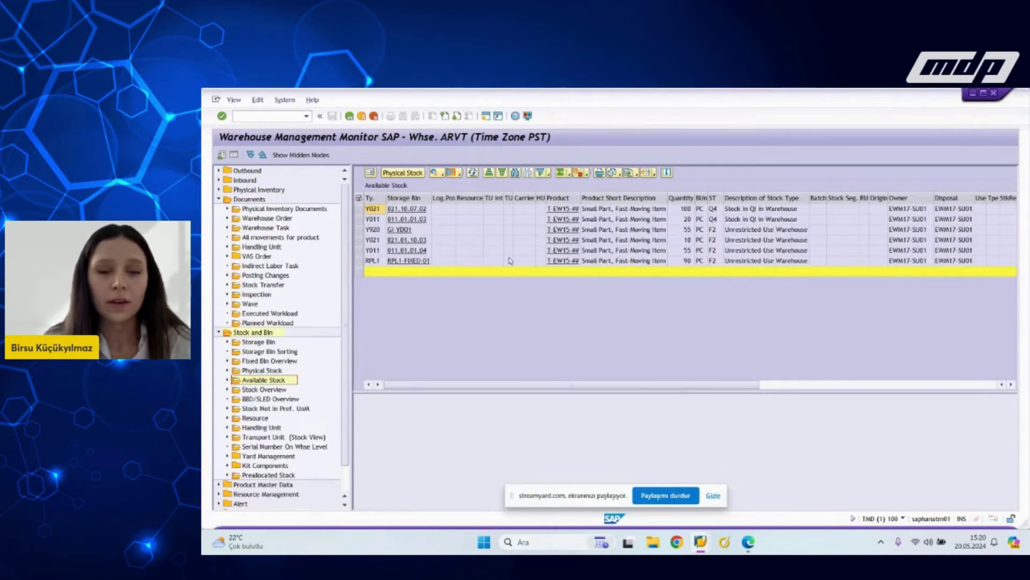
{"action": "left_click", "coordinate": [713, 241]}
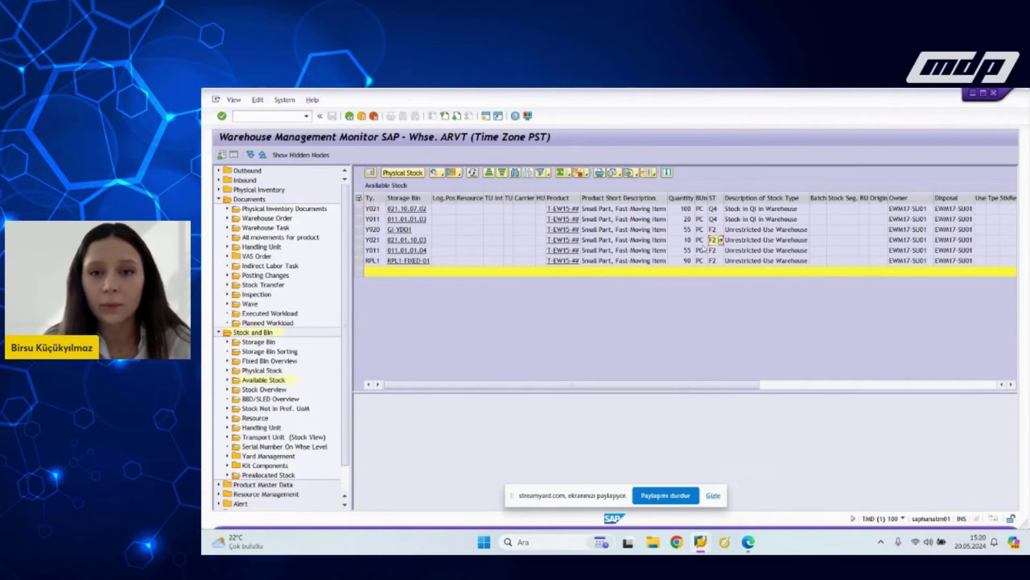
{"action": "right_click", "coordinate": [714, 241]}
{"action": "left_click", "coordinate": [733, 313]}
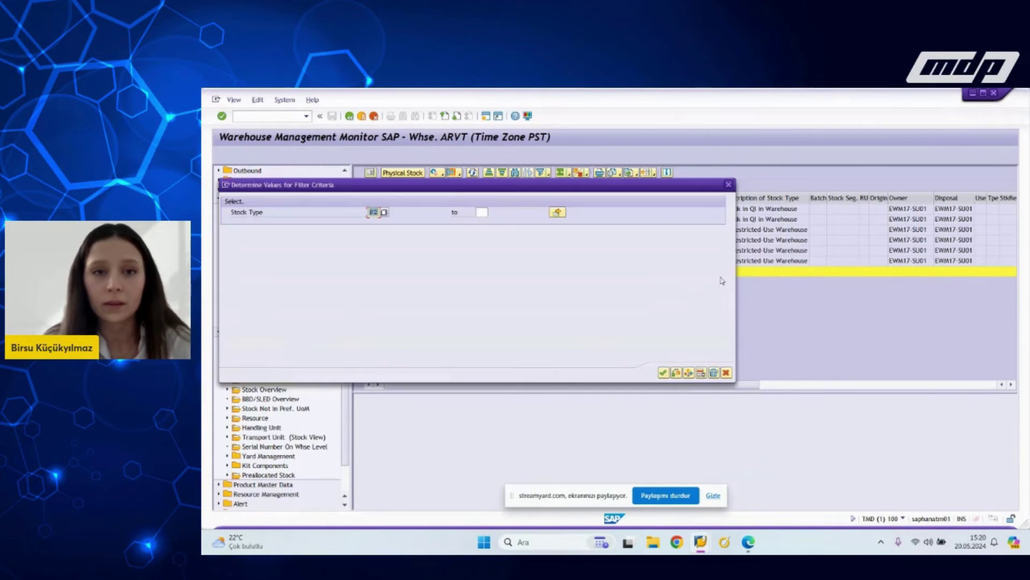
{"action": "left_click", "coordinate": [663, 373]}
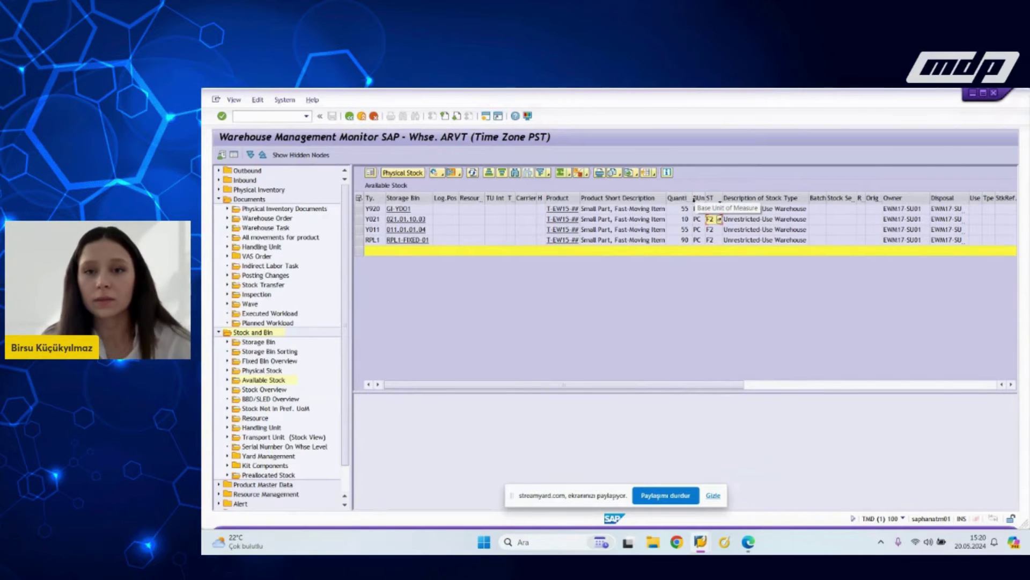
Step: Verify bin RPL1-FIXED-01 holds 90 PC, then reopen the available stock selection
{"action": "left_click_drag", "start_coordinate": [692, 199], "coordinate": [753, 200]}
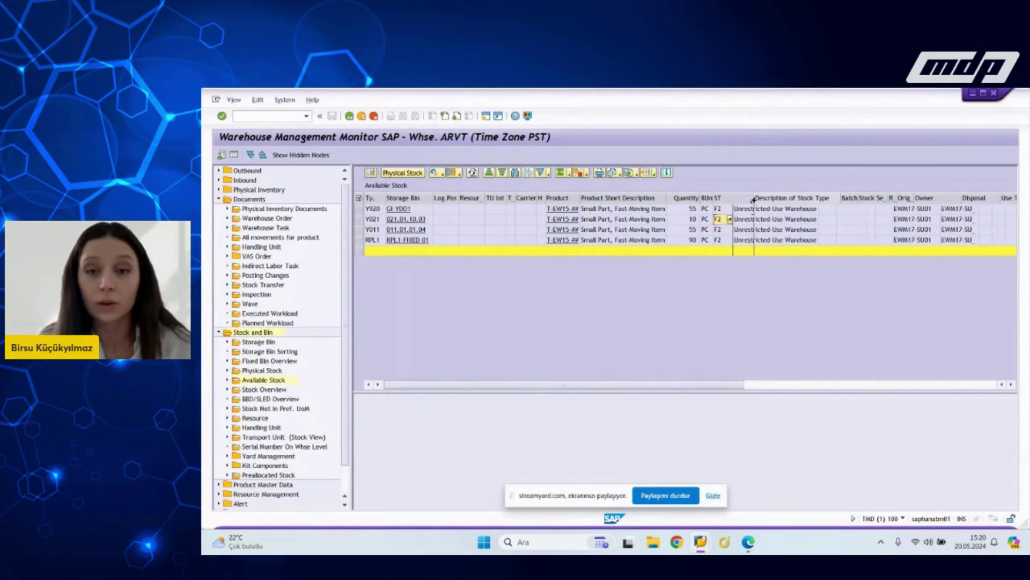
{"action": "left_click", "coordinate": [692, 242]}
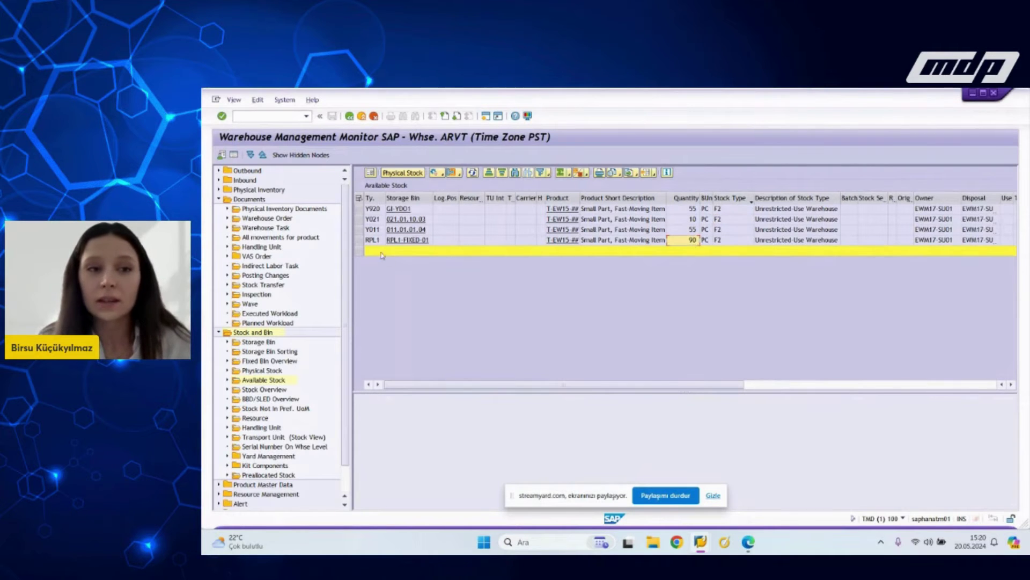
{"action": "left_click", "coordinate": [359, 241]}
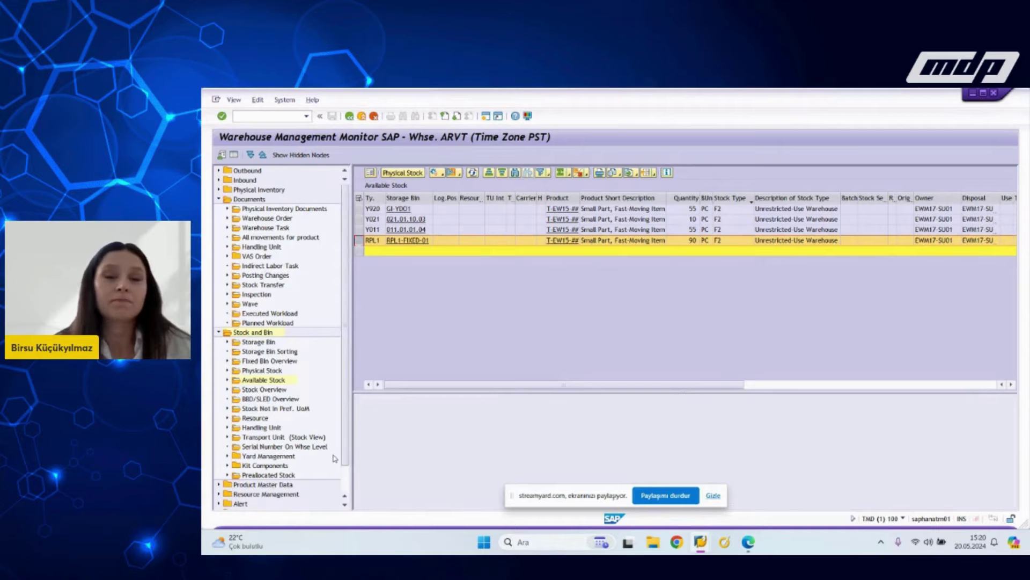
{"action": "double_click", "coordinate": [264, 381]}
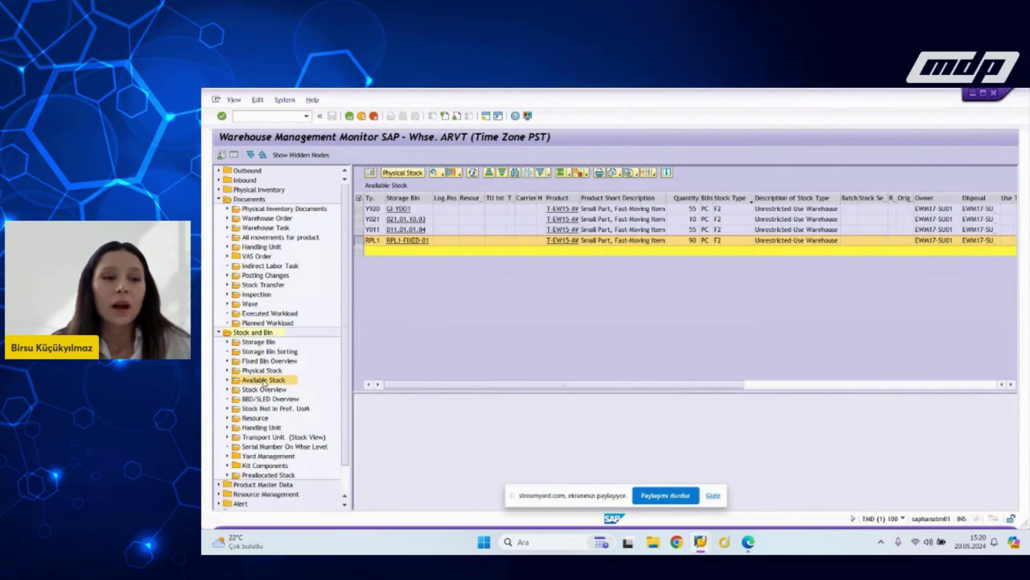
{"action": "left_click", "coordinate": [436, 300]}
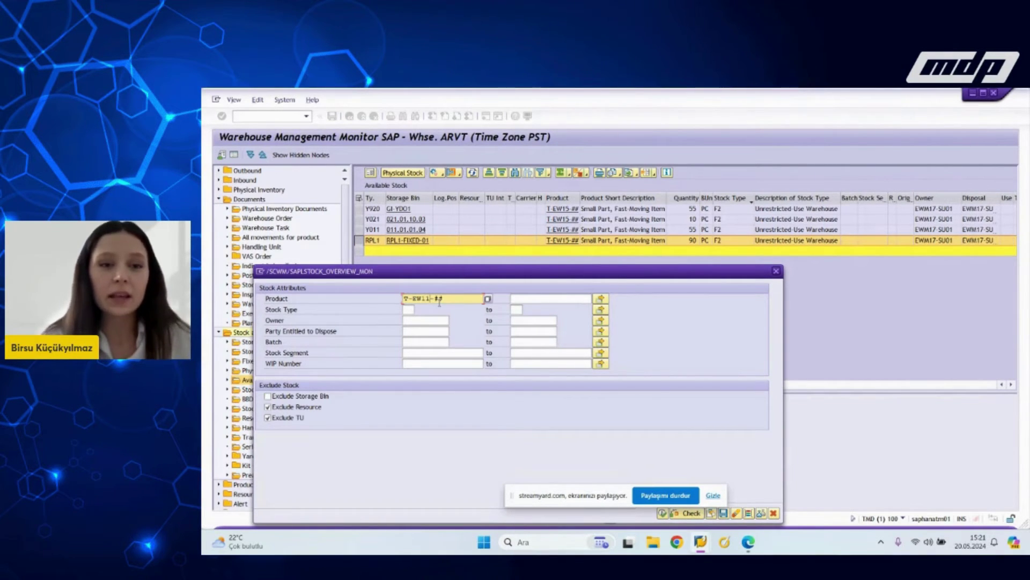
Step: List T-EW11-## available stock sorted ascending by storage bin and open bin 021.10.06.02
{"action": "double_click", "coordinate": [439, 300]}
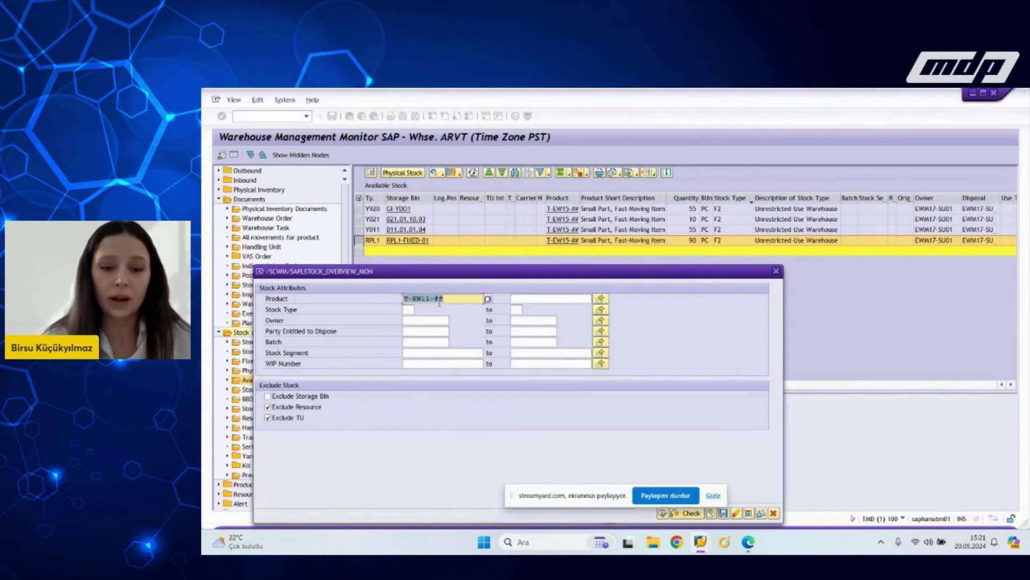
{"action": "key", "text": "Return"}
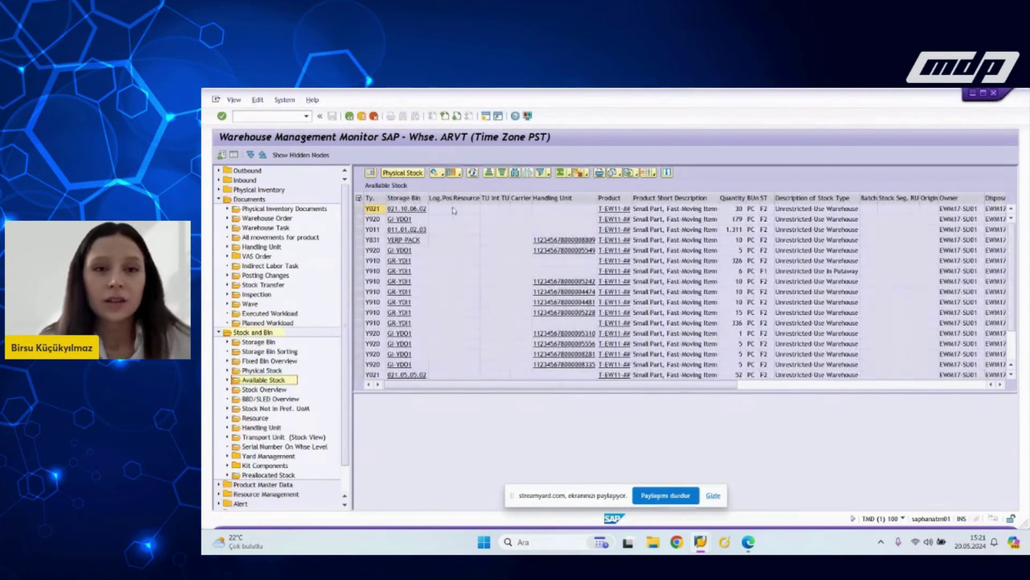
{"action": "left_click", "coordinate": [403, 198]}
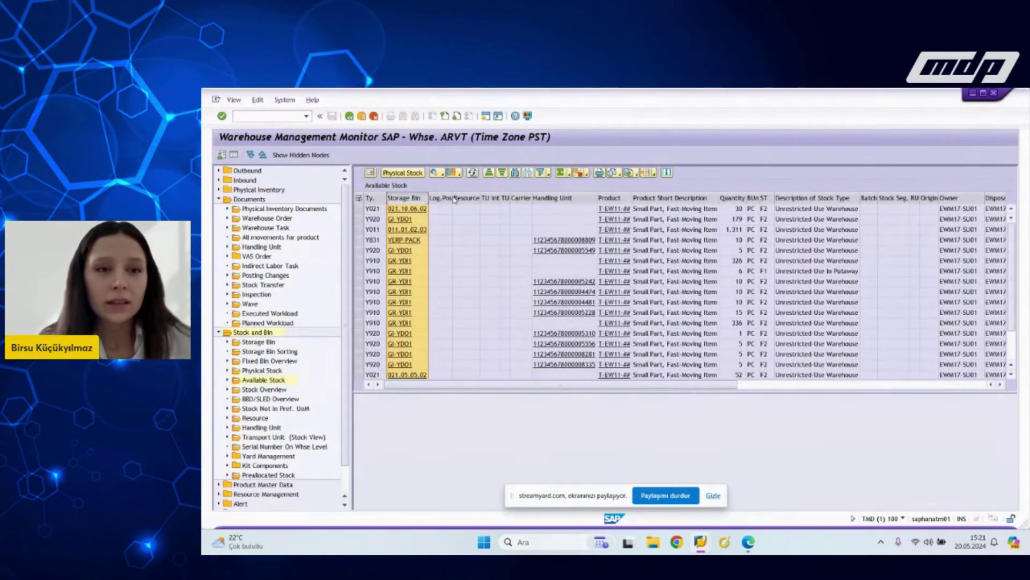
{"action": "left_click", "coordinate": [490, 173]}
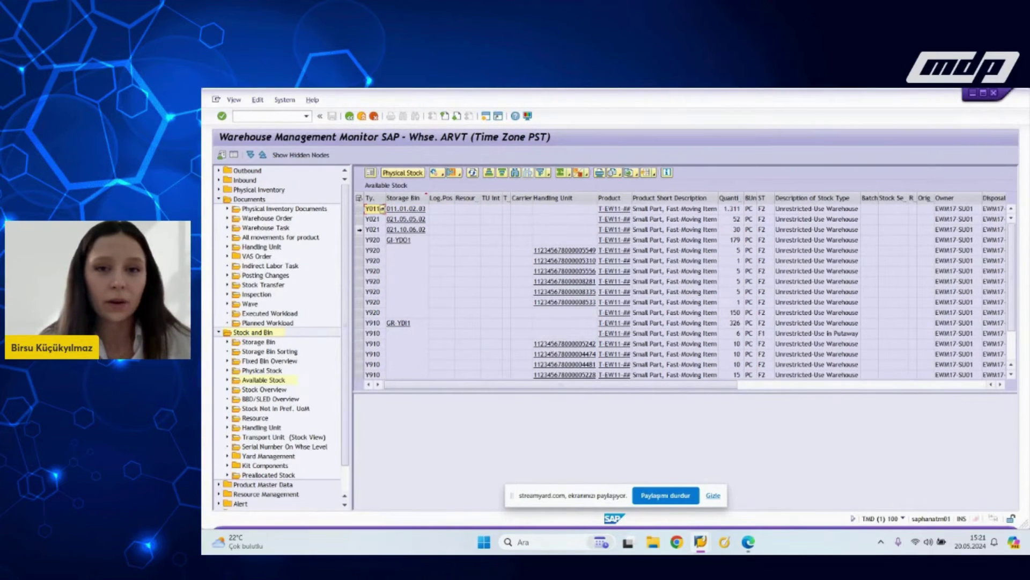
{"action": "left_click", "coordinate": [359, 230]}
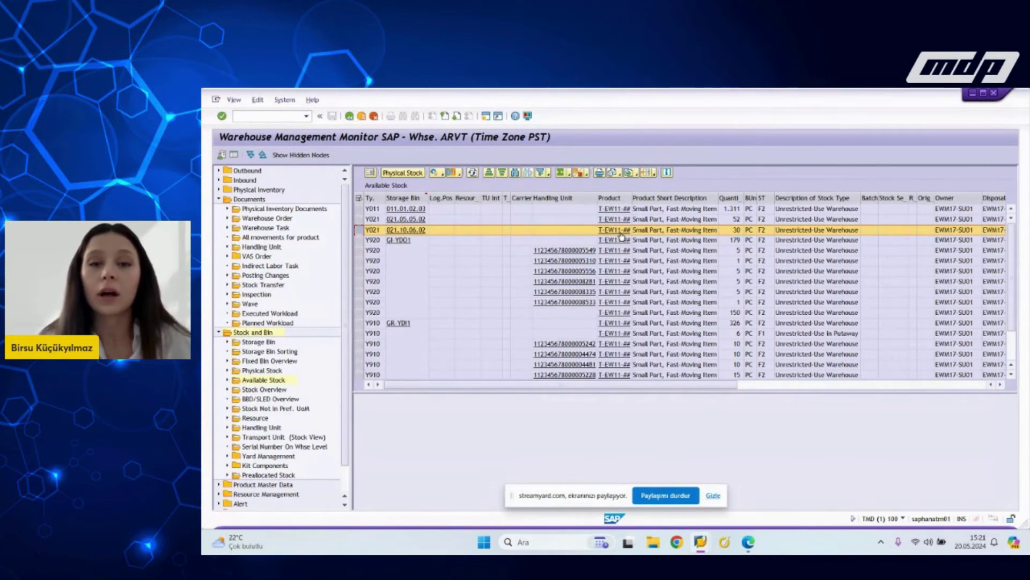
{"action": "left_click", "coordinate": [400, 231]}
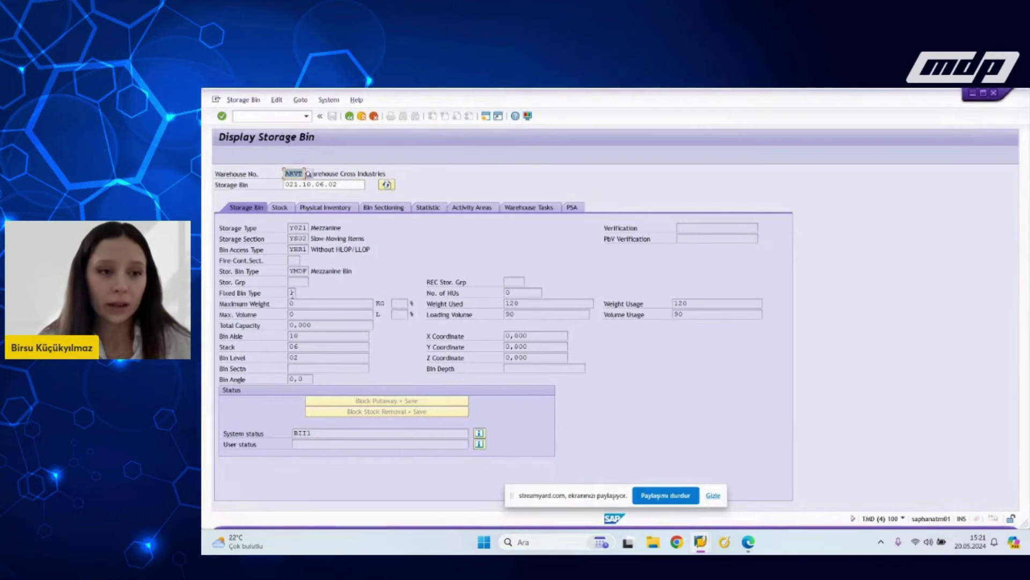
Step: Review the possible fixed bin types for bin 021.10.06.02
{"action": "left_click", "coordinate": [293, 293]}
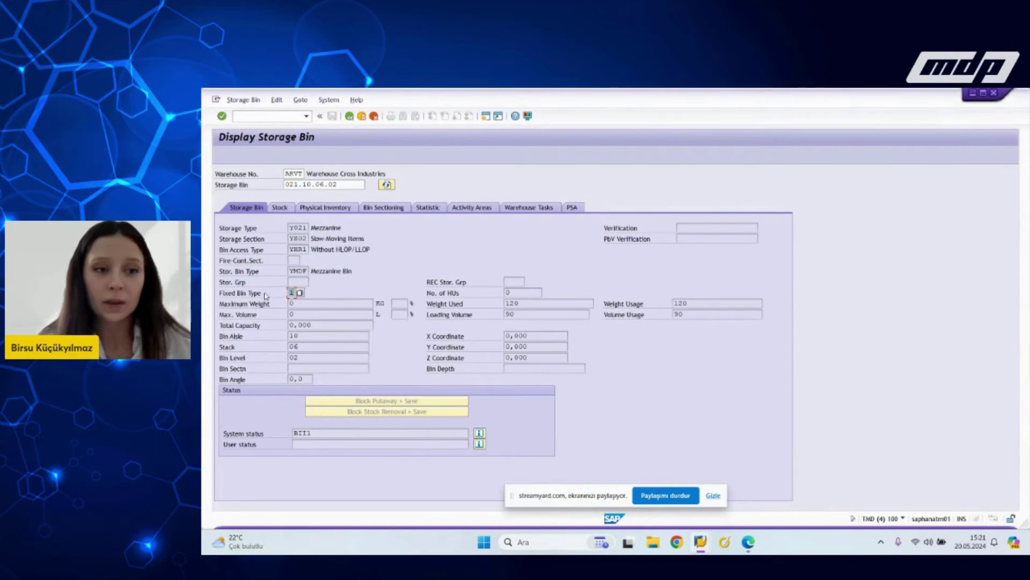
{"action": "left_click", "coordinate": [300, 293]}
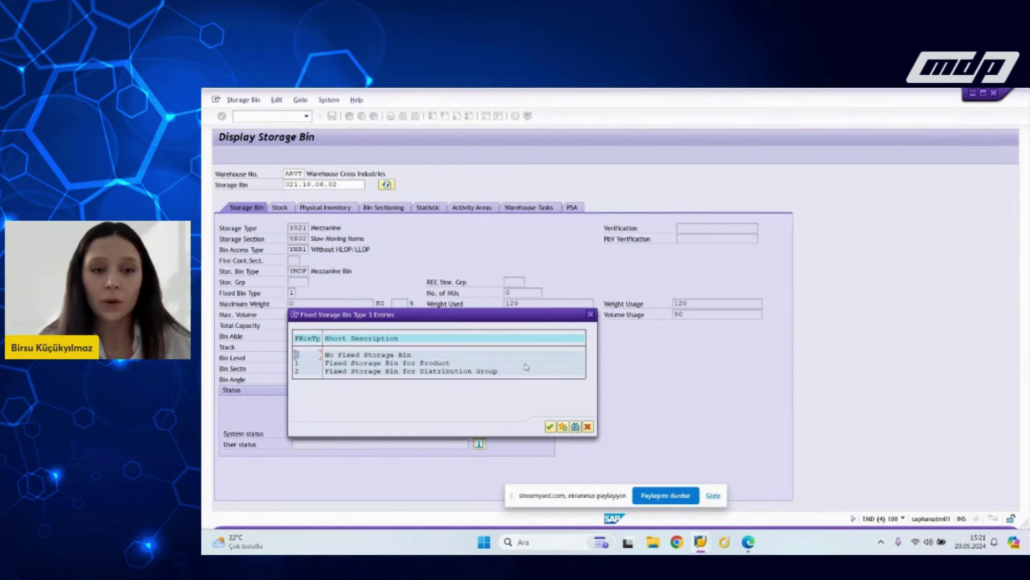
{"action": "left_click", "coordinate": [590, 314]}
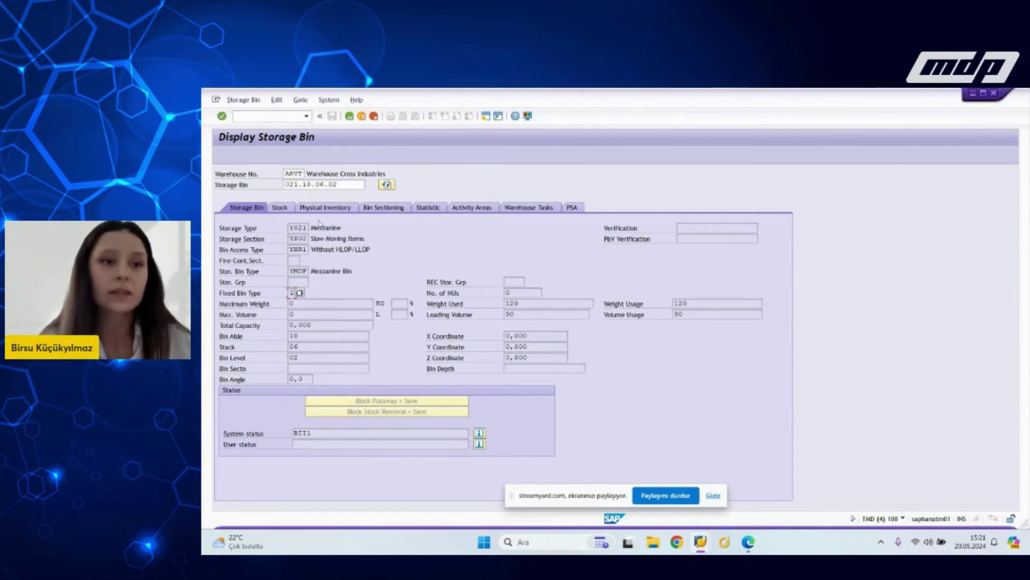
Step: Start the Assign Fixed Storage Bins transaction from the recent transactions history
{"action": "left_click", "coordinate": [357, 185]}
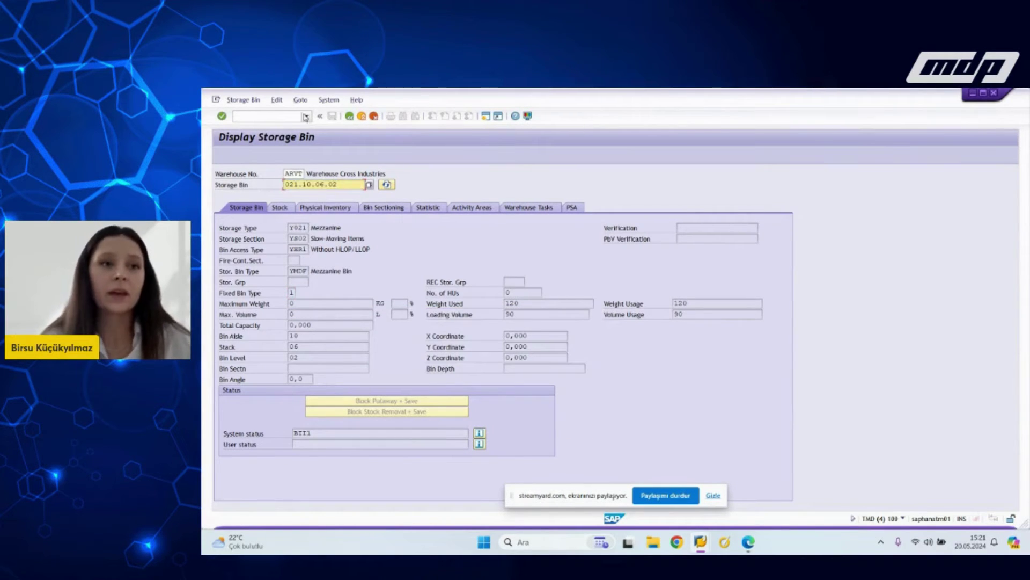
{"action": "left_click", "coordinate": [296, 116]}
{"action": "left_click", "coordinate": [307, 115]}
{"action": "left_click", "coordinate": [303, 148]}
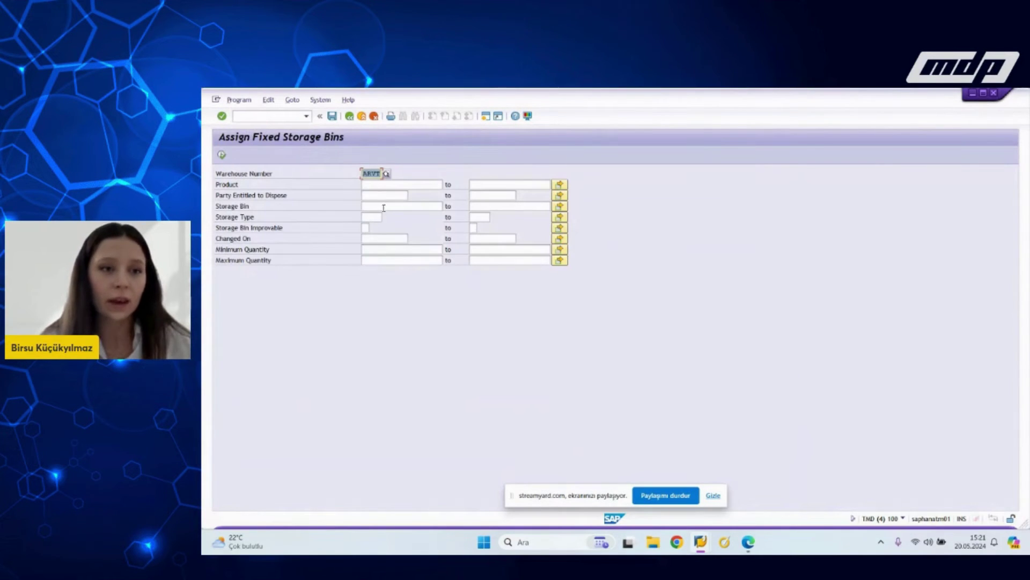
Step: Run the fixed storage bin report restricted to bin 021.10.06.02
{"action": "left_click", "coordinate": [384, 207]}
{"action": "type", "text": "021.10.06.02"}
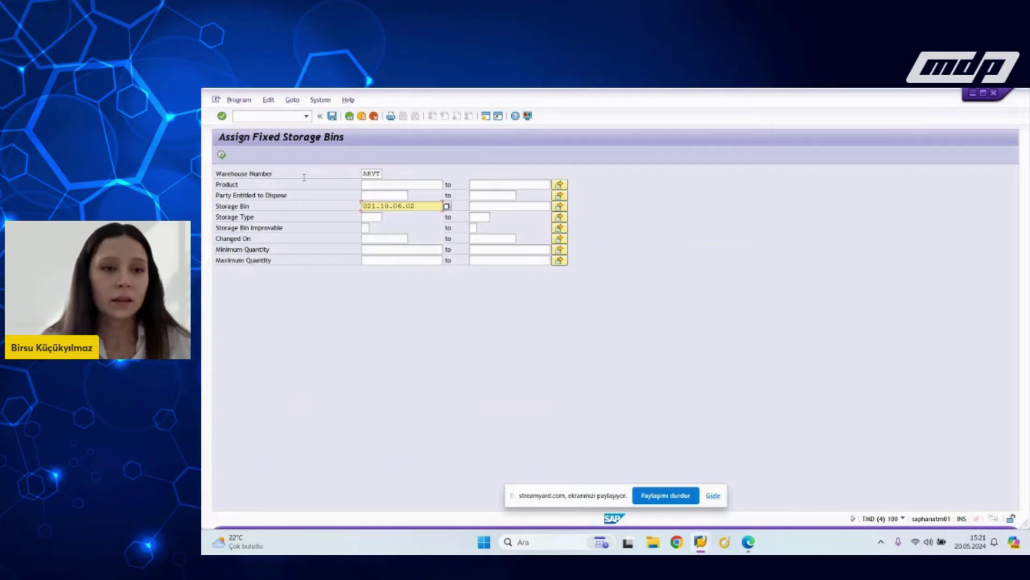
{"action": "left_click", "coordinate": [222, 155]}
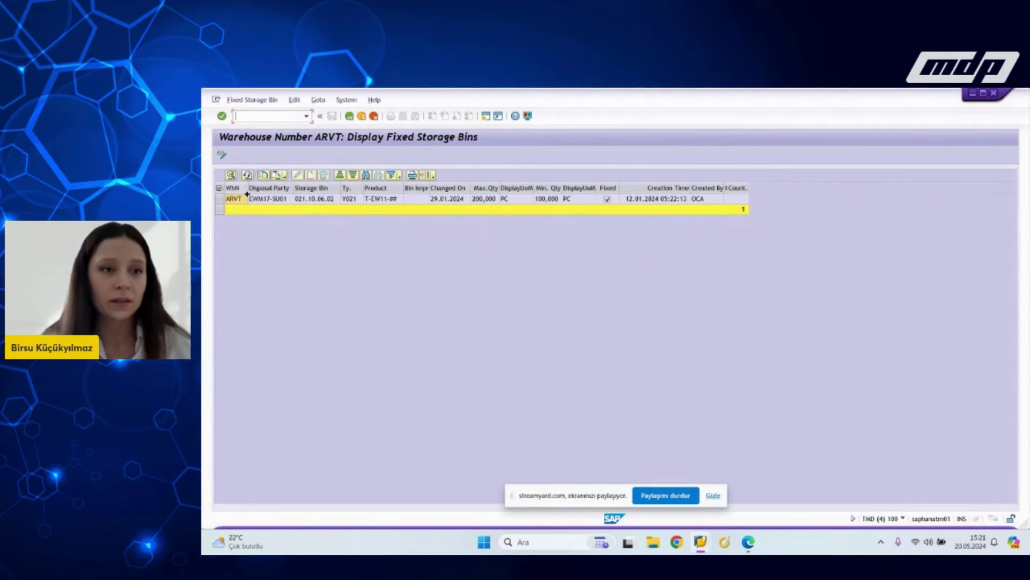
Step: Widen the columns to read T-EW11-##'s 100,000 minimum and 200,000 maximum in 021.10.06.02
{"action": "double_click", "coordinate": [246, 194]}
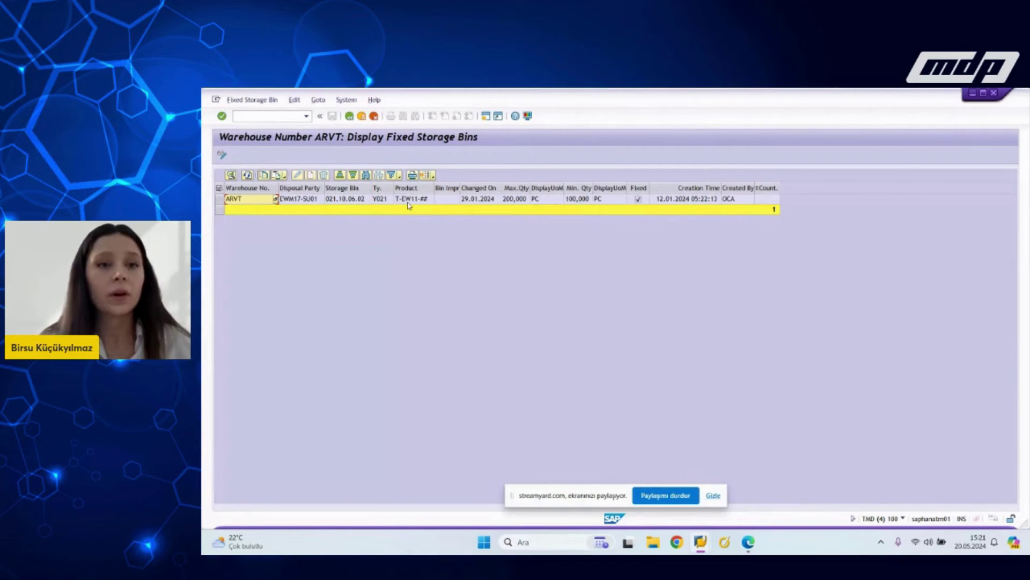
{"action": "left_click", "coordinate": [341, 202]}
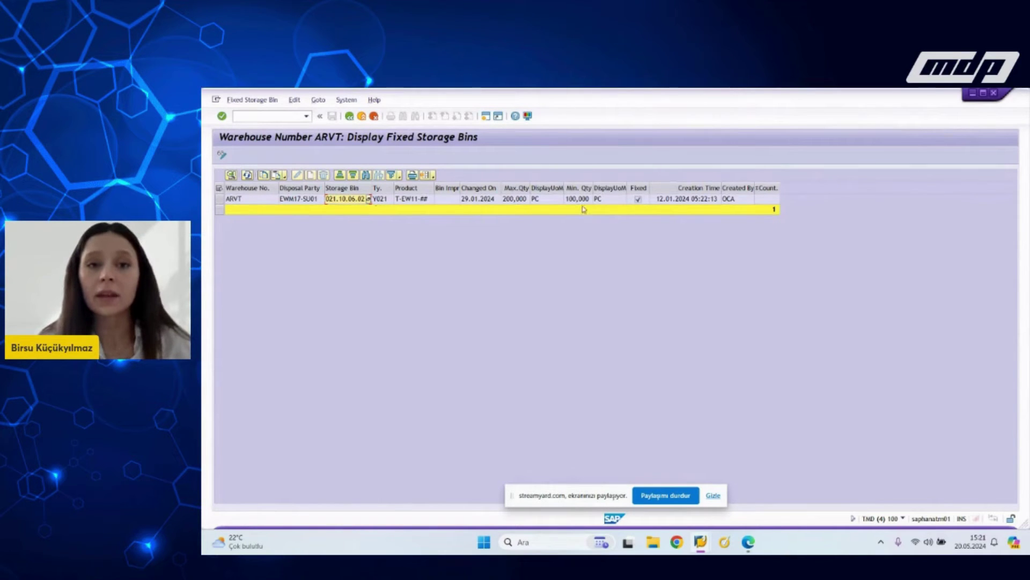
{"action": "left_click_drag", "start_coordinate": [592, 190], "coordinate": [623, 198]}
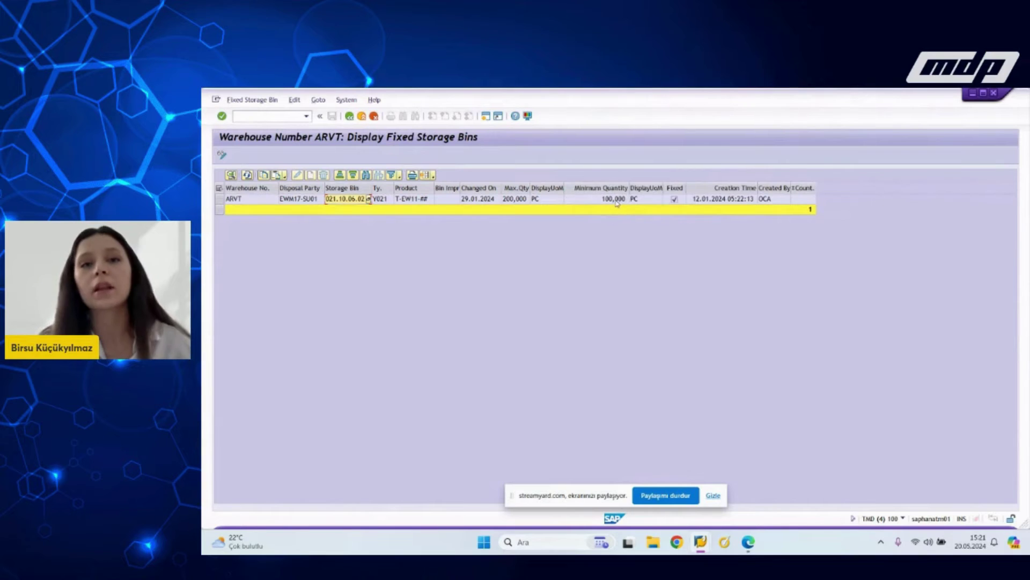
{"action": "left_click_drag", "start_coordinate": [530, 189], "coordinate": [555, 197]}
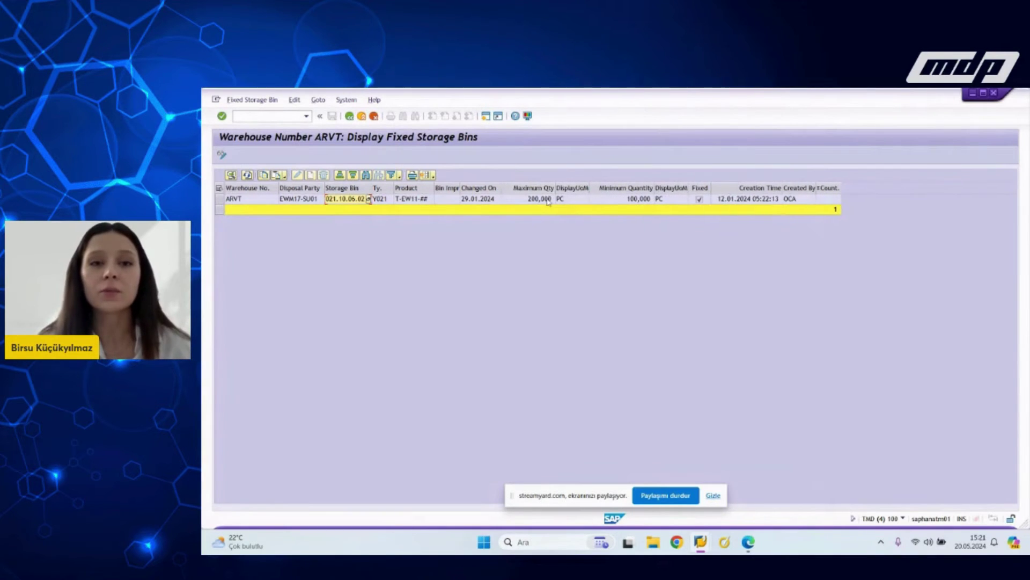
{"action": "left_click", "coordinate": [545, 201]}
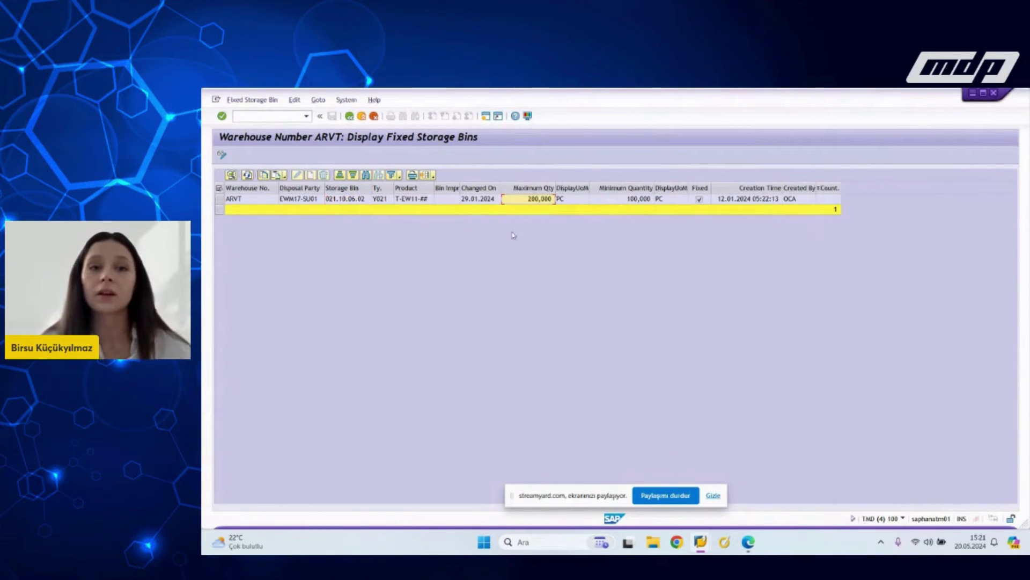
{"action": "left_click", "coordinate": [408, 200]}
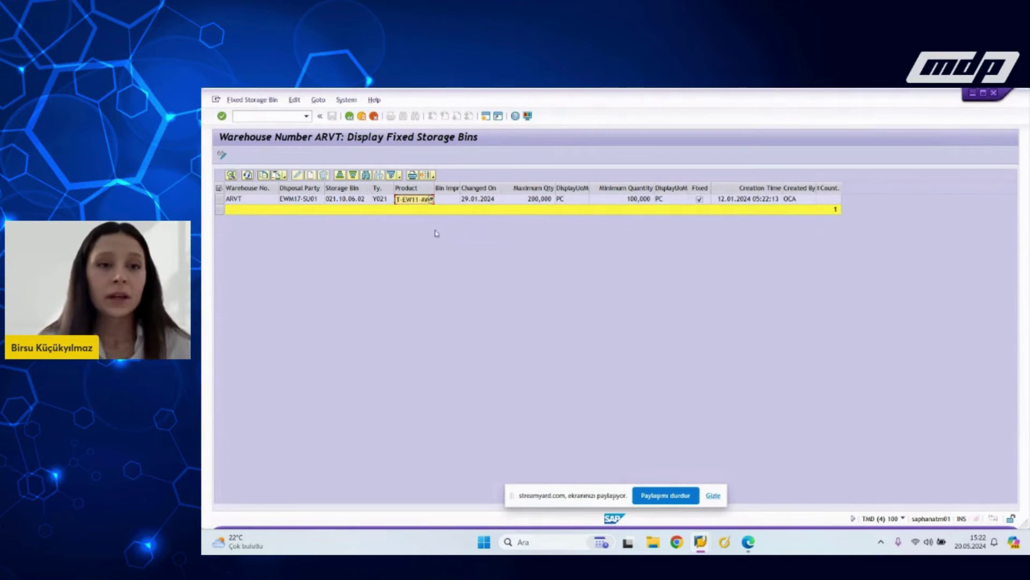
{"action": "left_click", "coordinate": [306, 116]}
{"action": "left_click", "coordinate": [293, 145]}
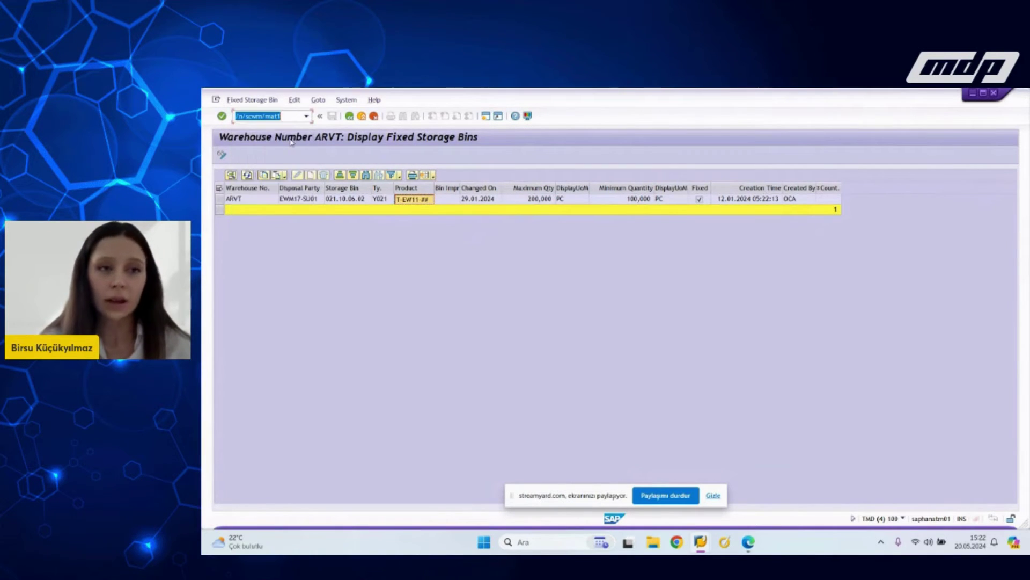
Step: Display warehouse product T-EW11-## with /n/scwm/mat1 and show its storage type data
{"action": "key", "text": "Return"}
{"action": "type", "text": "T-EW11-##"}
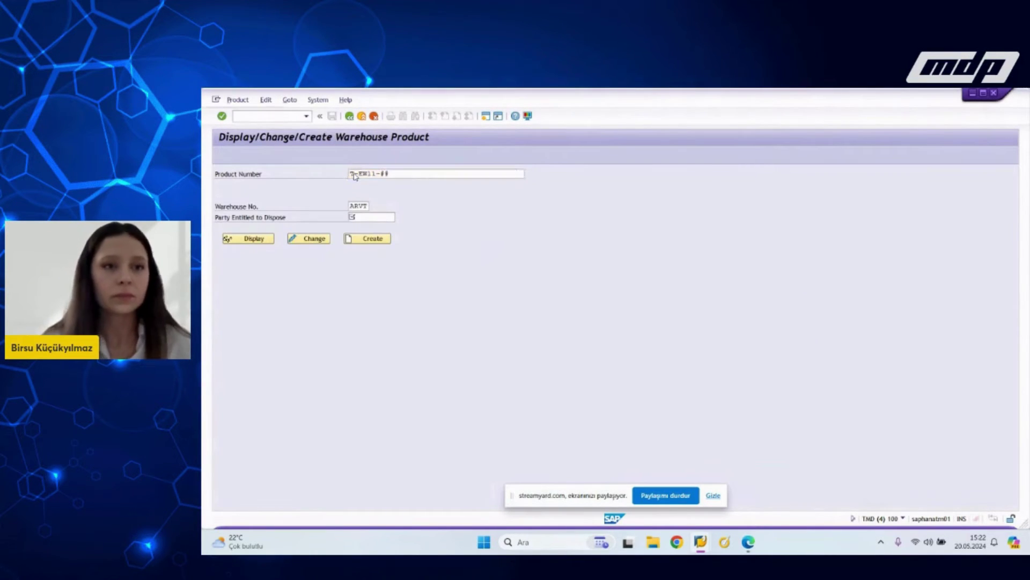
{"action": "key", "text": "Return"}
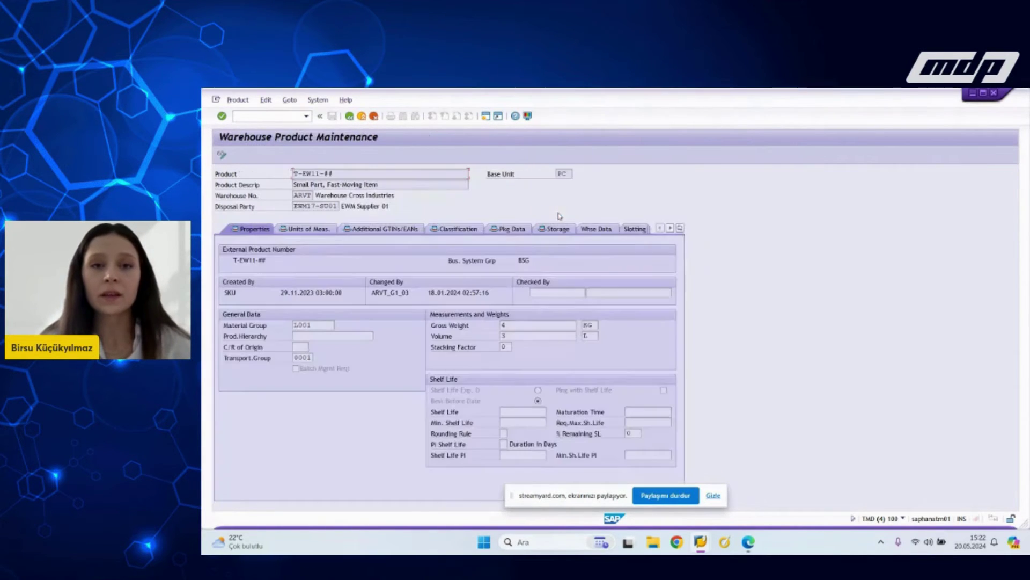
{"action": "left_click", "coordinate": [680, 228]}
{"action": "left_click", "coordinate": [692, 336]}
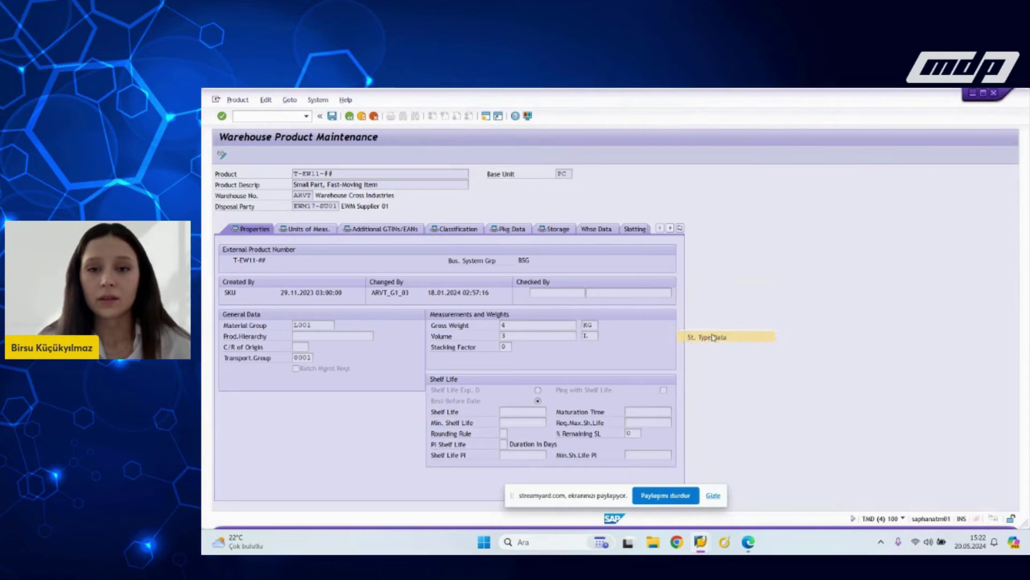
Step: Check the Y021 quantities: minimum replenishment 50,000 PC, minimum 100,000, maximum 200,000
{"action": "scroll", "coordinate": [678, 292], "scroll_direction": "down", "scroll_amount": 2}
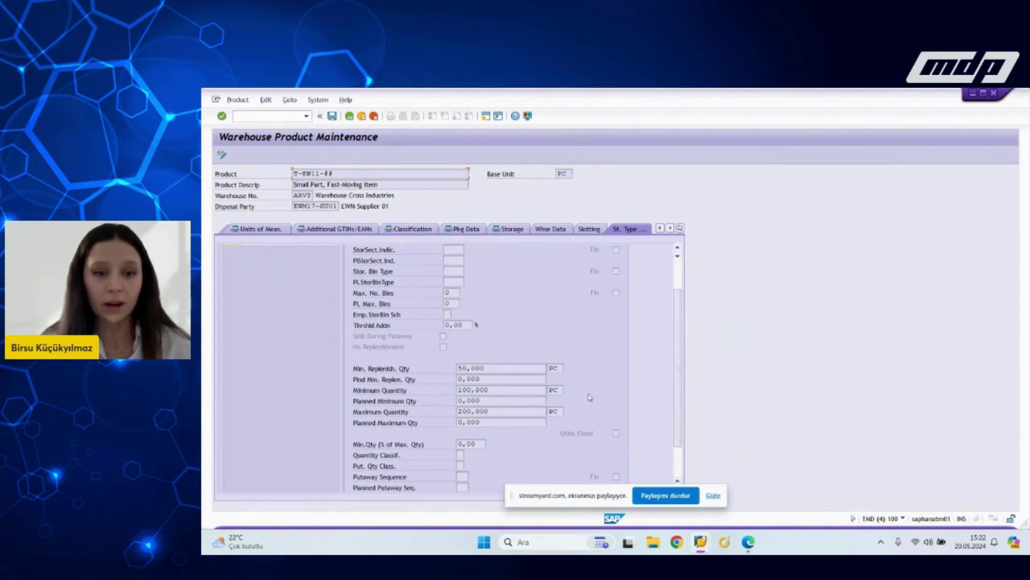
{"action": "left_click_drag", "start_coordinate": [510, 392], "coordinate": [435, 390]}
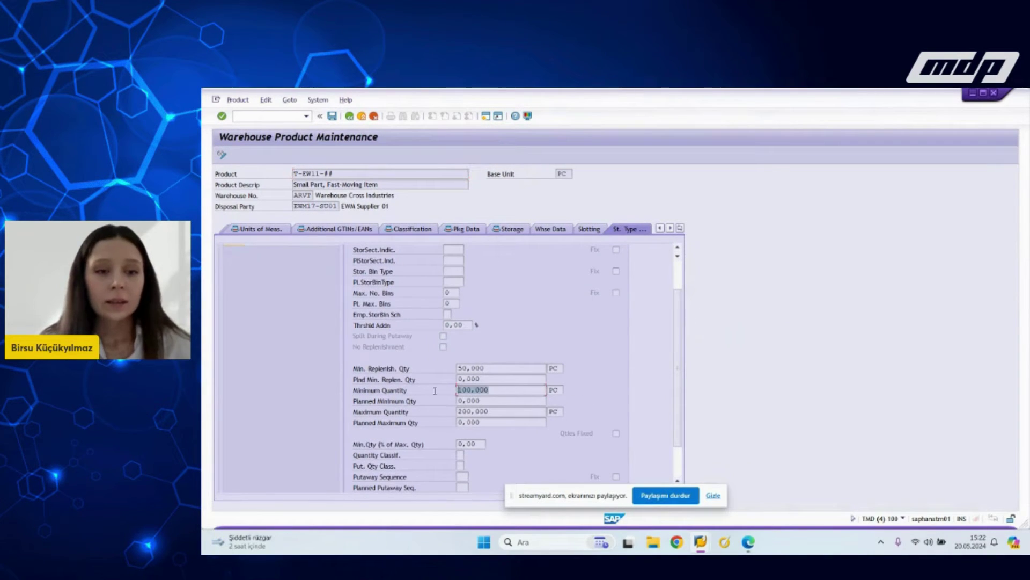
{"action": "left_click_drag", "start_coordinate": [496, 413], "coordinate": [449, 419]}
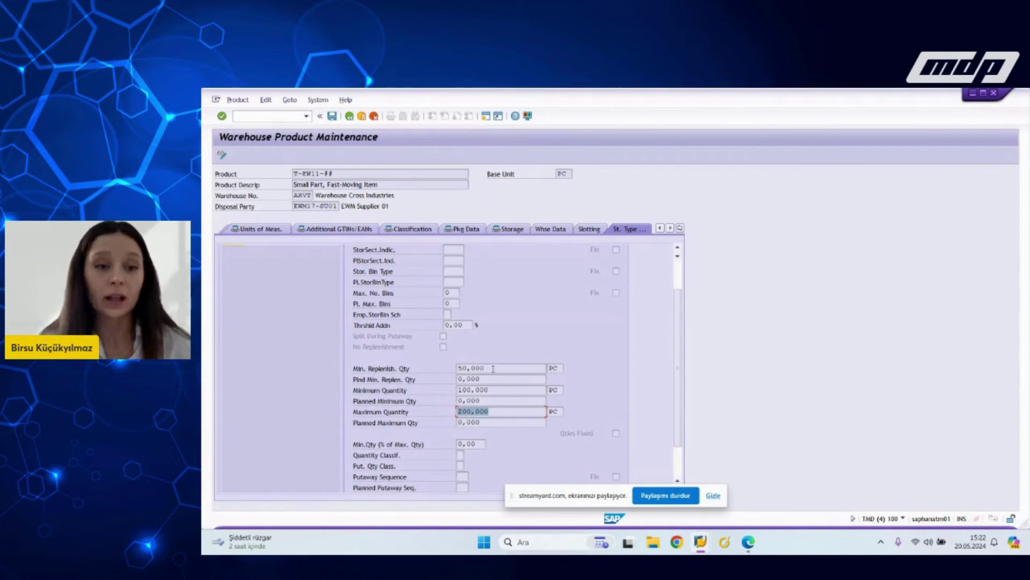
{"action": "left_click_drag", "start_coordinate": [493, 369], "coordinate": [421, 365]}
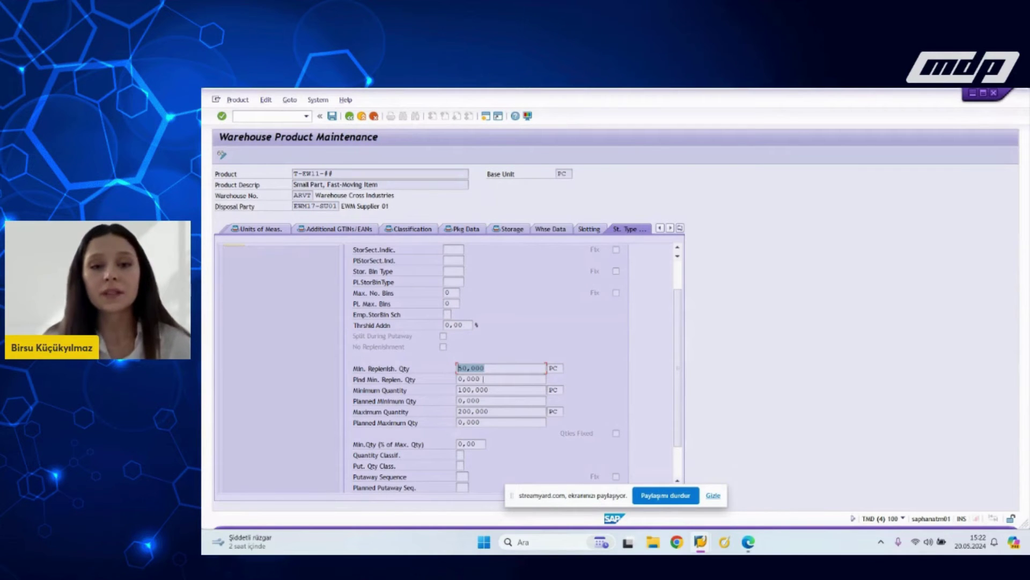
{"action": "left_click_drag", "start_coordinate": [559, 370], "coordinate": [538, 369]}
{"action": "scroll", "coordinate": [535, 343], "scroll_direction": "up", "scroll_amount": 1}
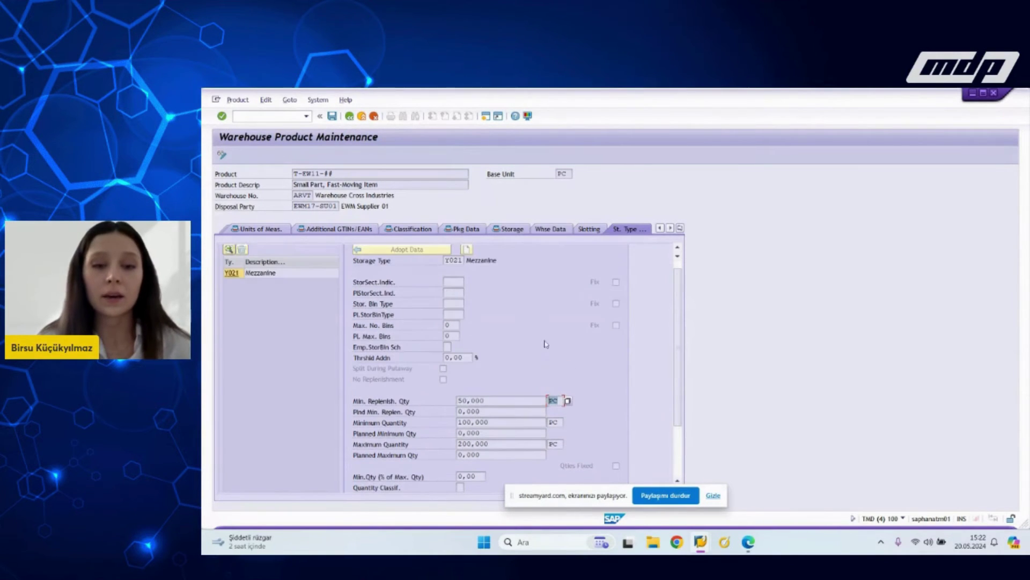
{"action": "key", "text": "alt+Tab"}
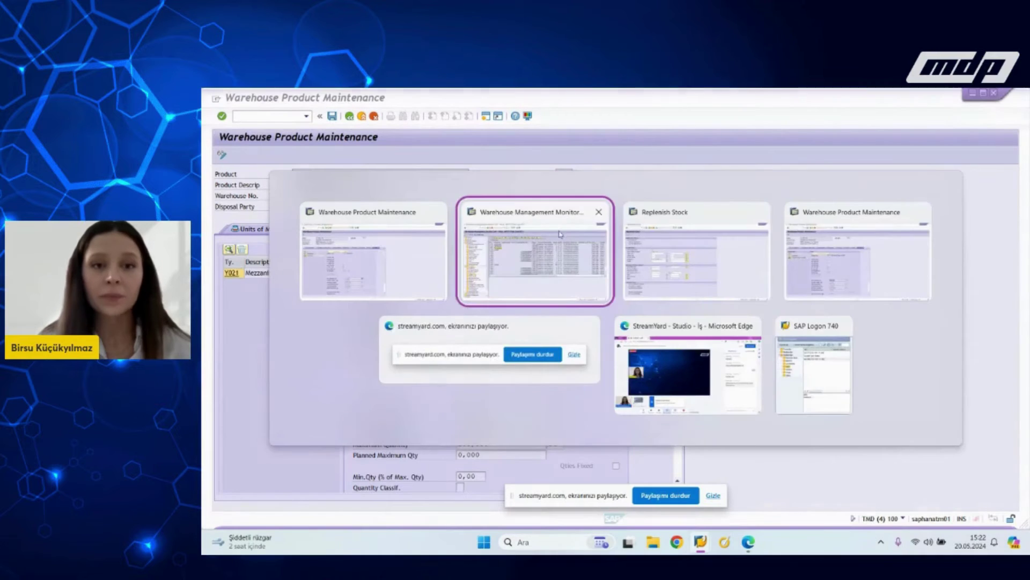
Step: Back in the monitor, select the 30 PC Y021 stock row in bin 021.10.06.02
{"action": "key", "text": "alt+Tab"}
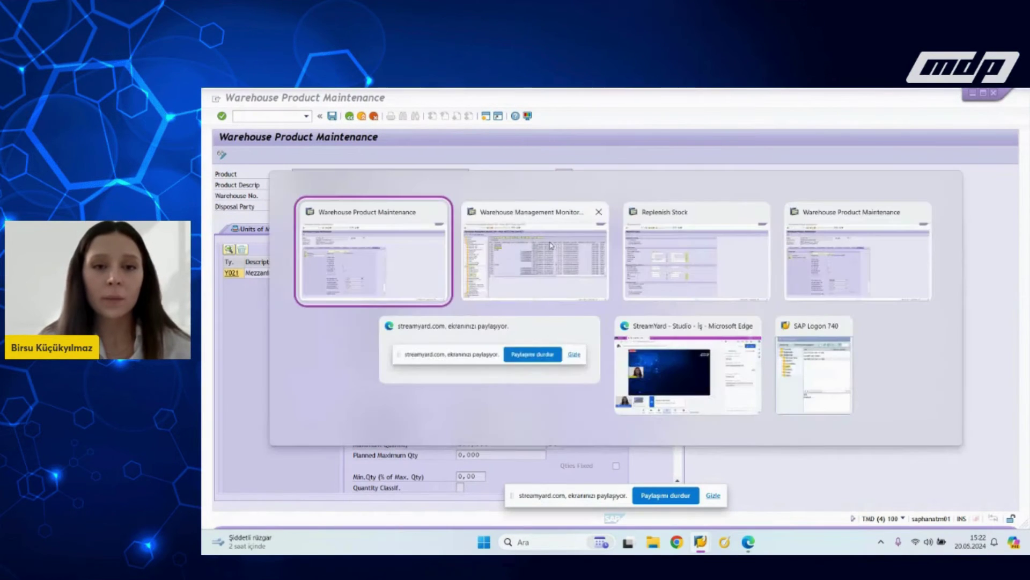
{"action": "left_click", "coordinate": [359, 230]}
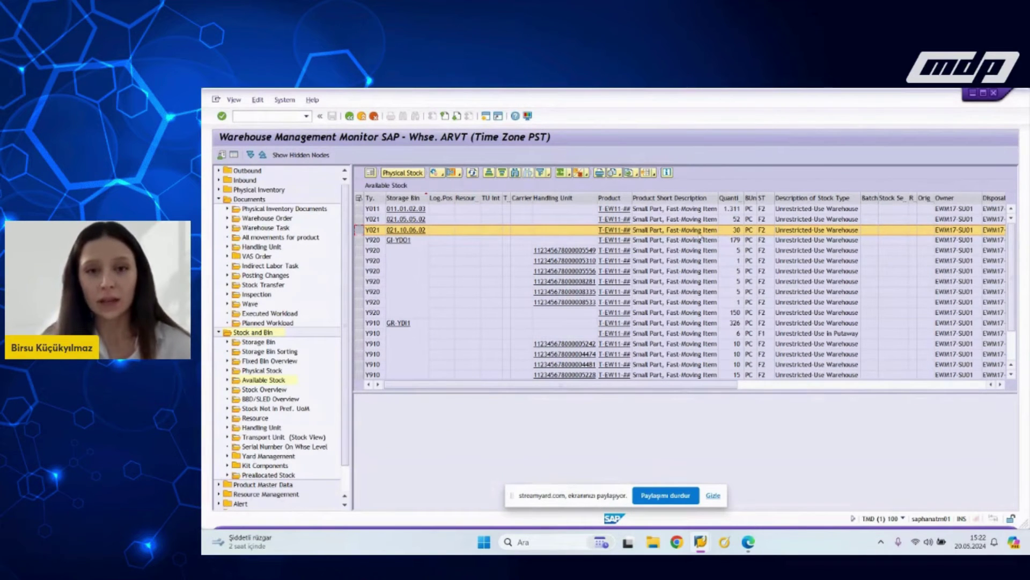
Step: Create warehouse task 100000833 from the row: 5 PC, process type Y214, destination GI-YDO1
{"action": "left_click", "coordinate": [443, 175]}
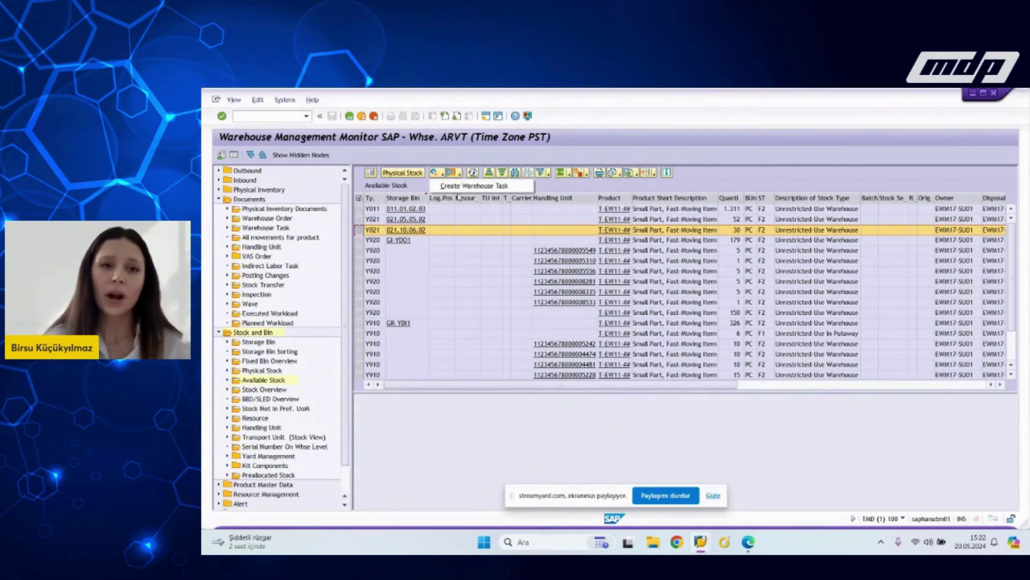
{"action": "left_click", "coordinate": [454, 189]}
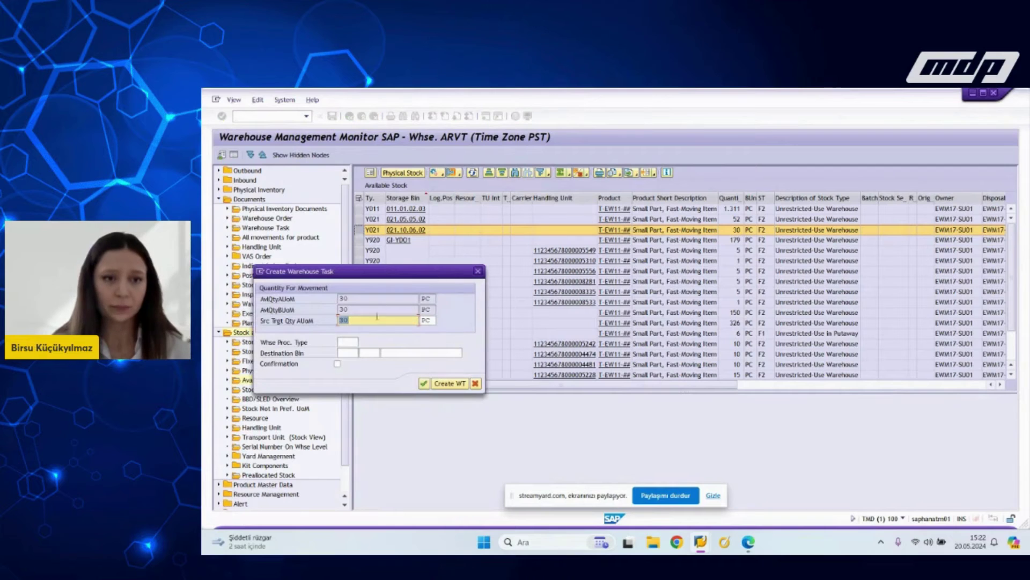
{"action": "type", "text": "5"}
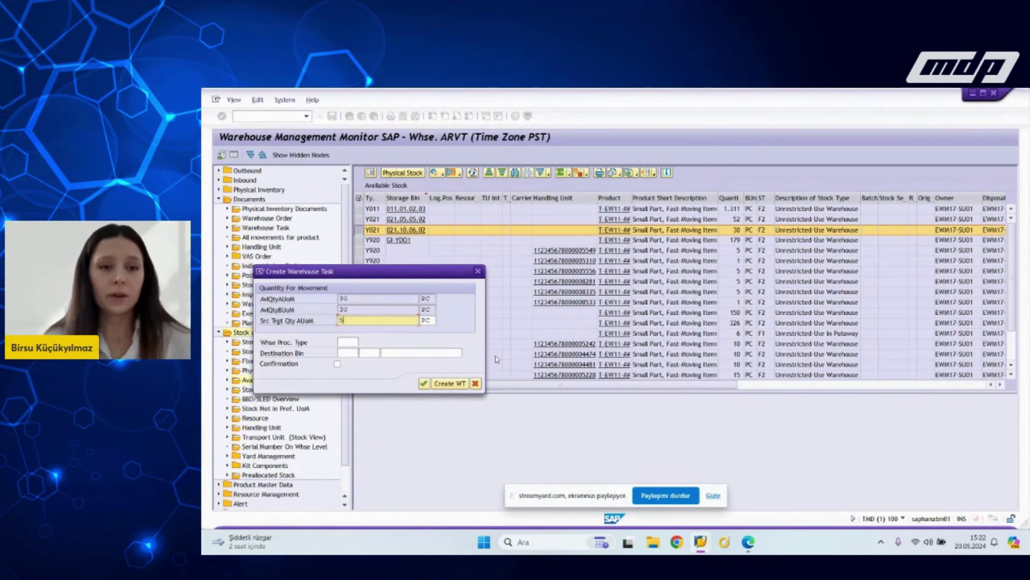
{"action": "key", "text": "Tab"}
{"action": "left_click", "coordinate": [362, 340]}
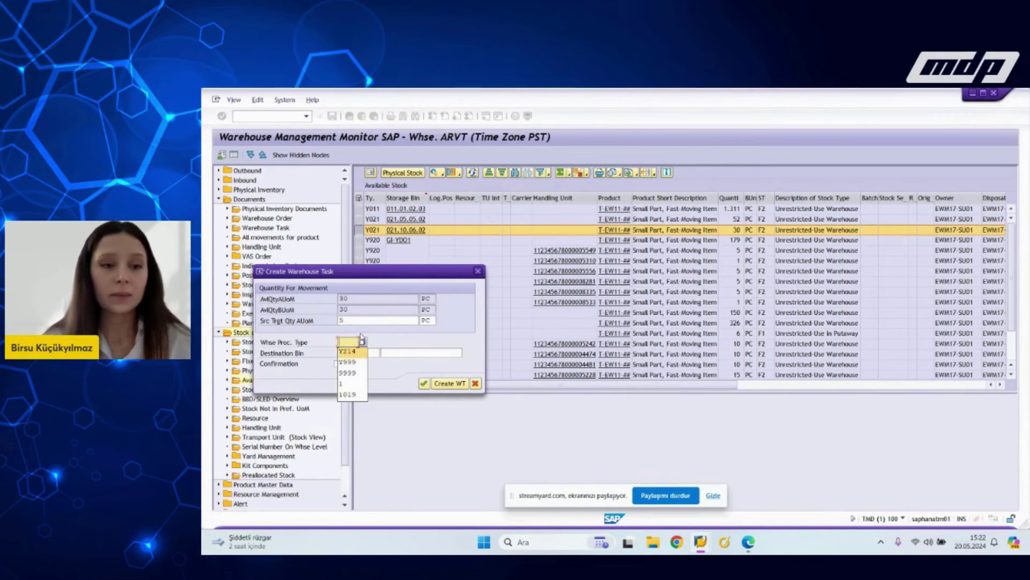
{"action": "left_click", "coordinate": [349, 355]}
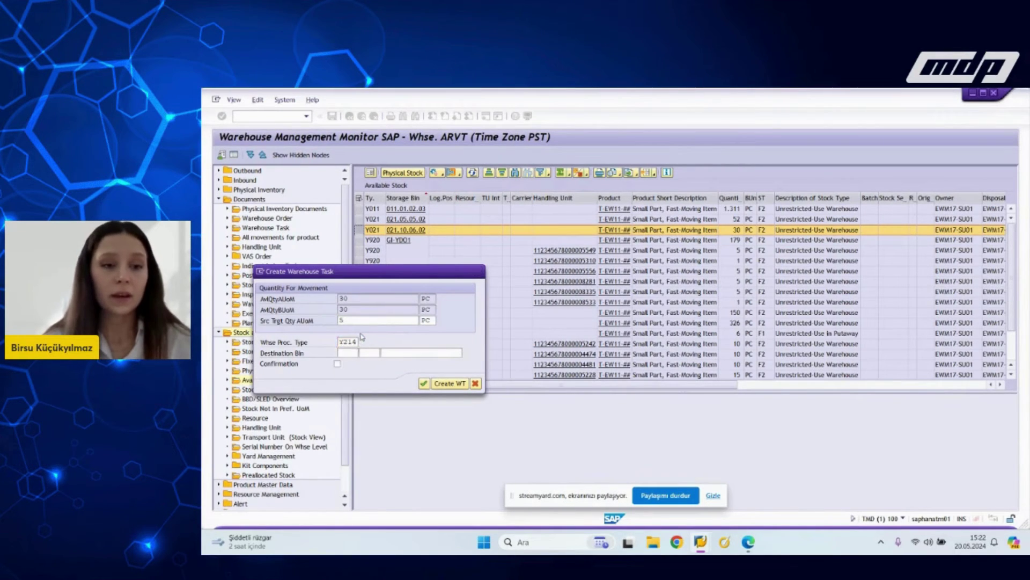
{"action": "left_click", "coordinate": [409, 353]}
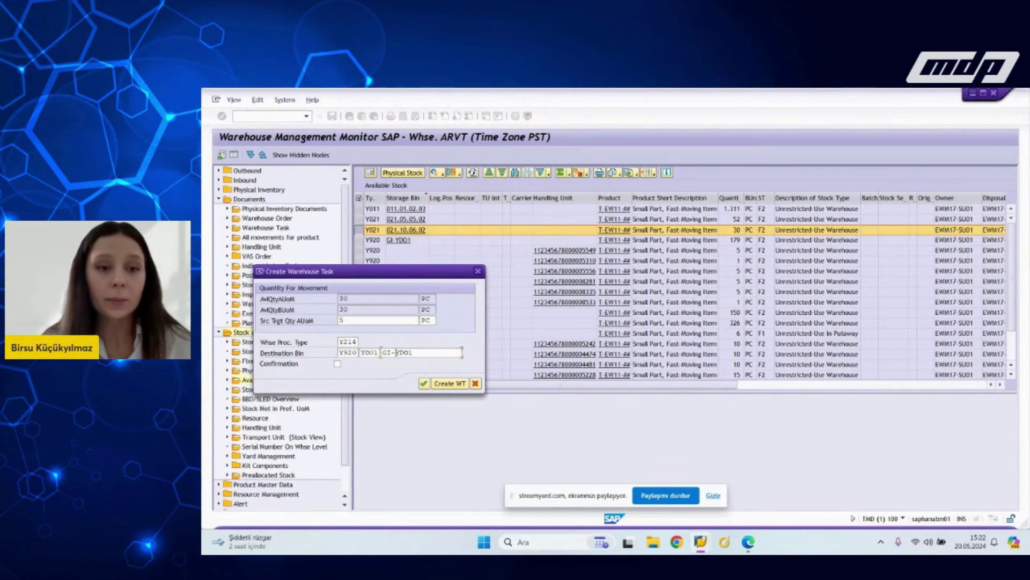
{"action": "left_click", "coordinate": [449, 383]}
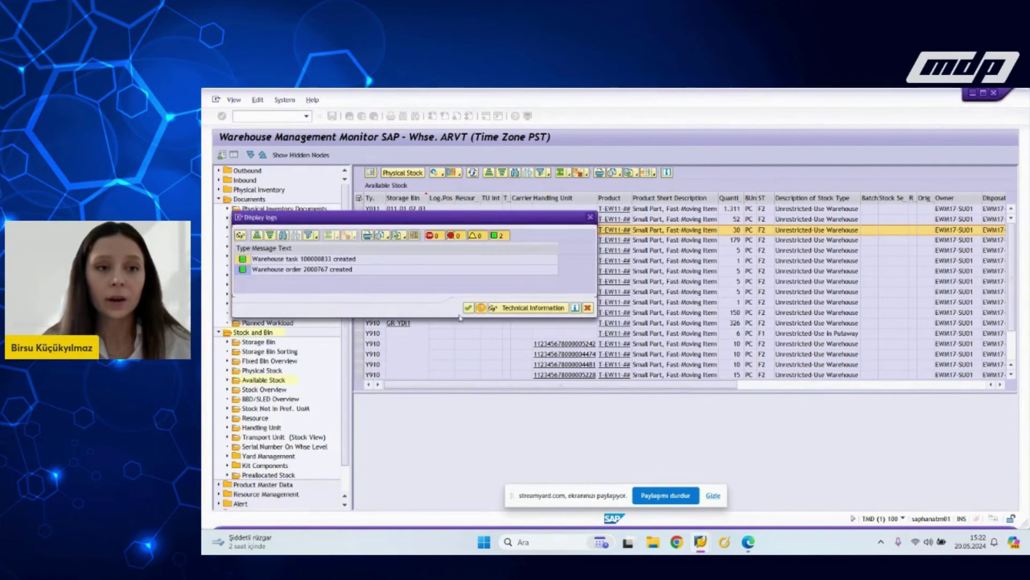
Step: Close the creation log and open Warehouse Task selection with the preset task number cleared
{"action": "left_click", "coordinate": [468, 309]}
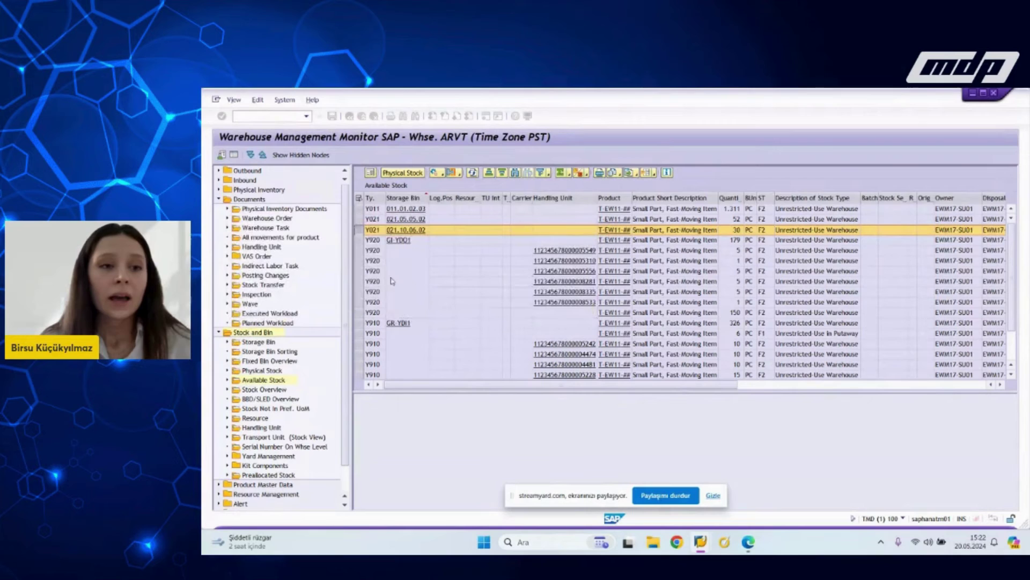
{"action": "double_click", "coordinate": [263, 228]}
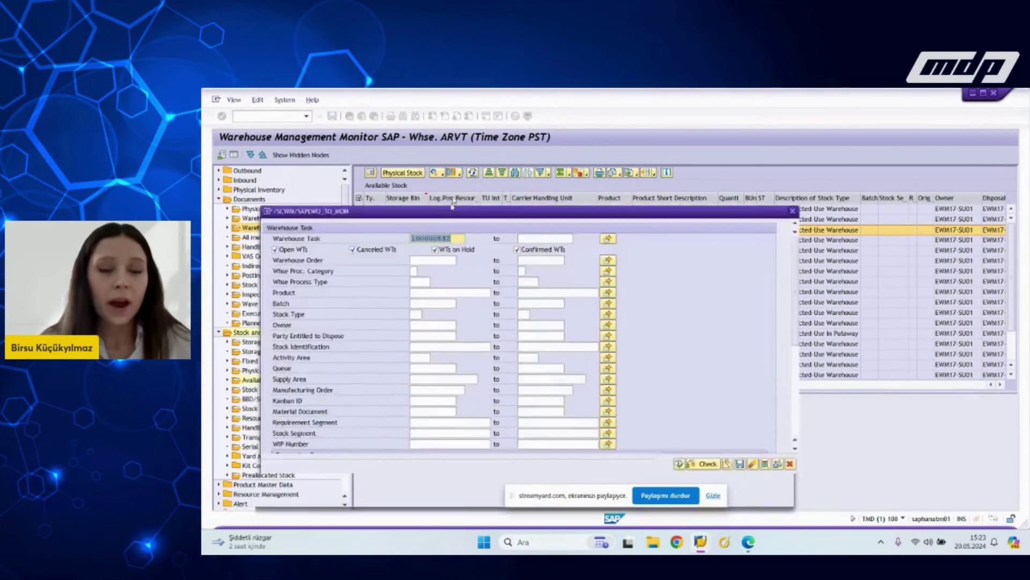
{"action": "key", "text": "Delete"}
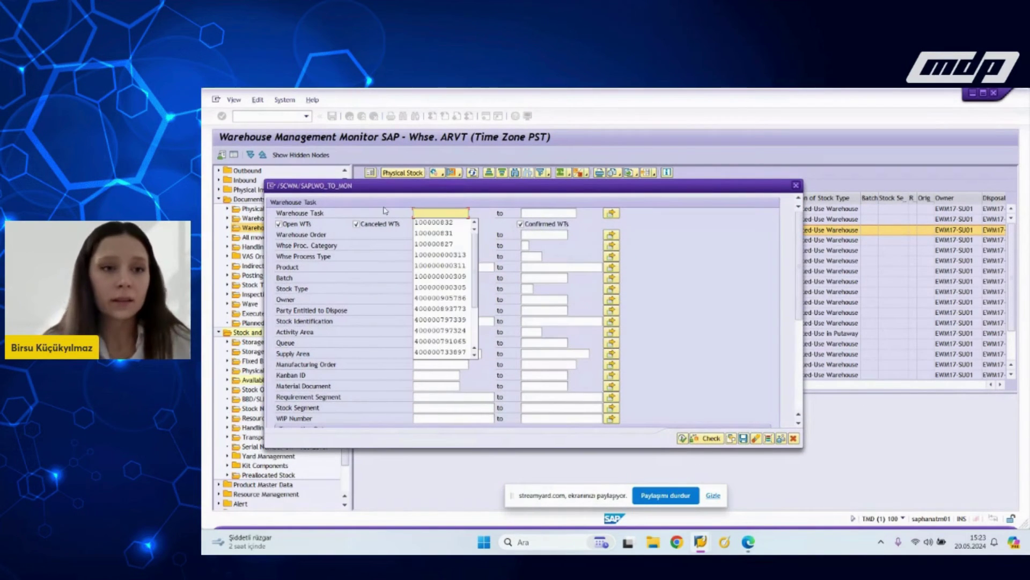
{"action": "left_click", "coordinate": [411, 244]}
Step: List tasks created on 20.05.2024 and locate open pick task 100000833
{"action": "scroll", "coordinate": [409, 395], "scroll_direction": "down", "scroll_amount": 4}
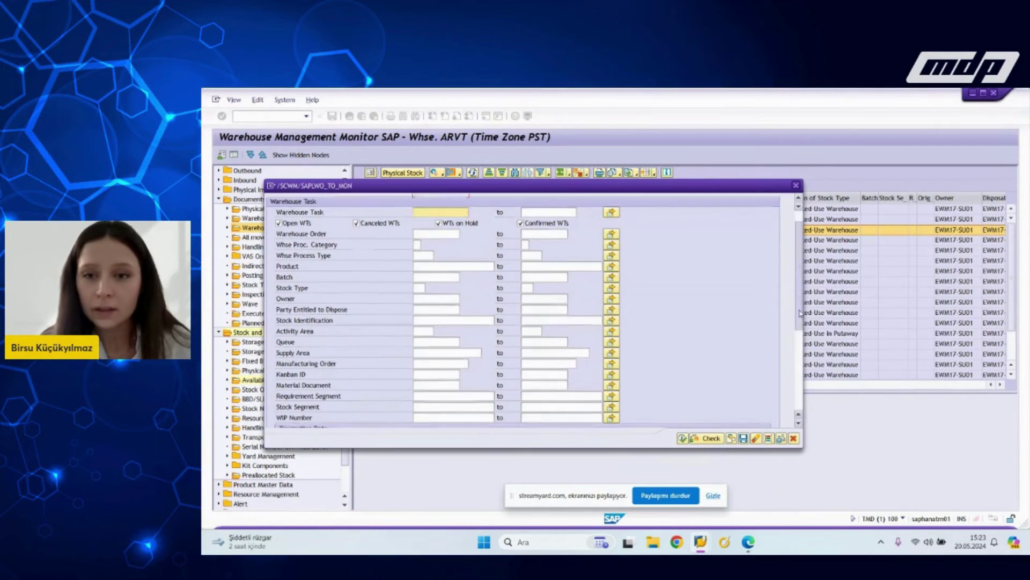
{"action": "left_click", "coordinate": [429, 396]}
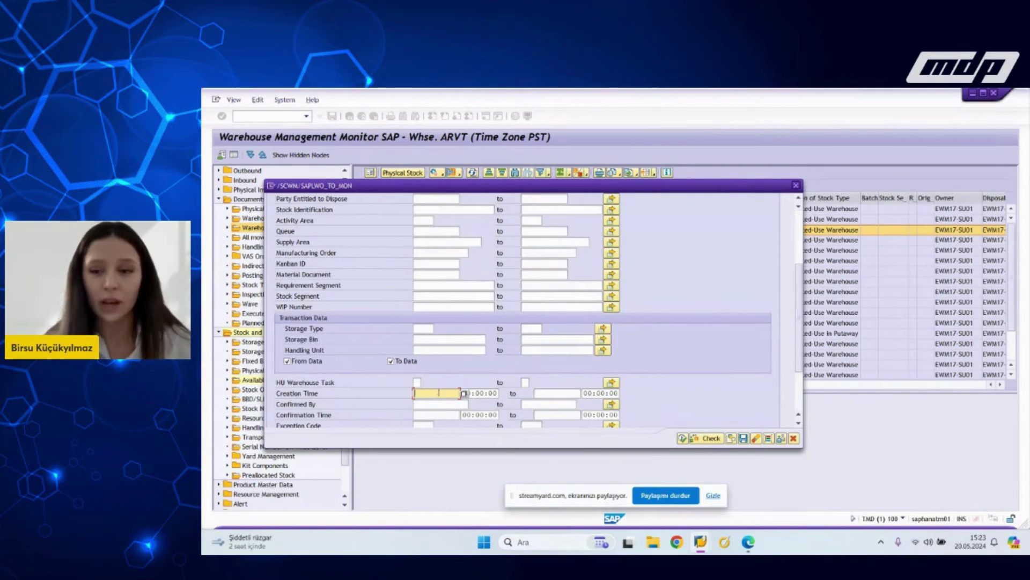
{"action": "type", "text": "20.05"}
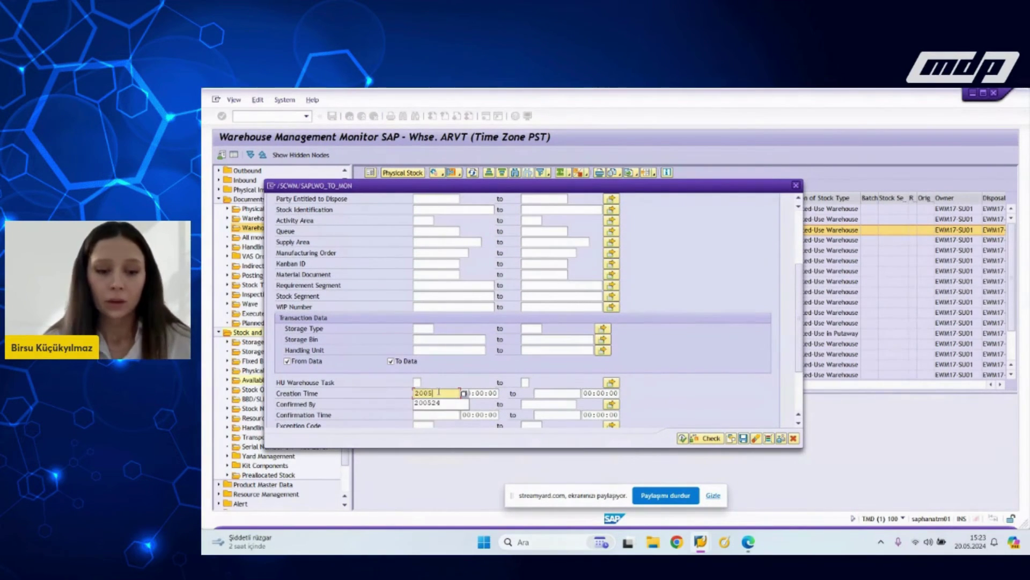
{"action": "type", "text": ".2024"}
{"action": "key", "text": "Return"}
{"action": "key", "text": "F8"}
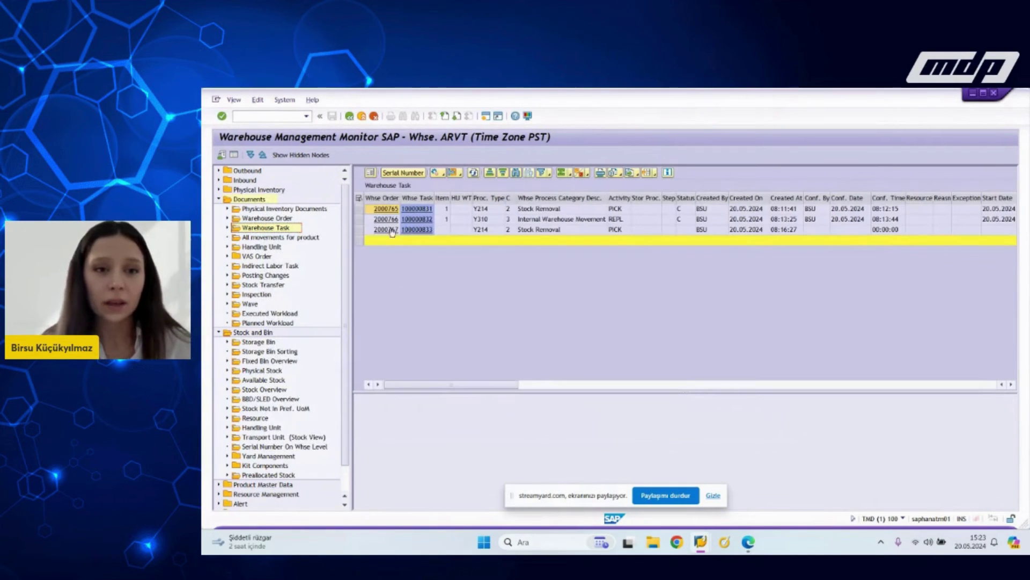
{"action": "left_click", "coordinate": [358, 229]}
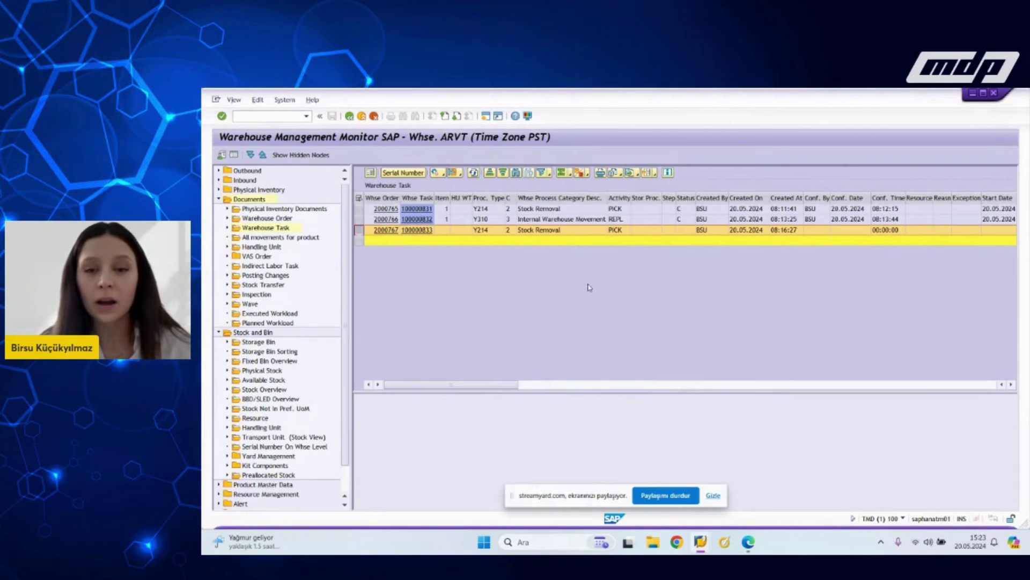
{"action": "scroll", "coordinate": [589, 288], "scroll_direction": "right", "scroll_amount": 6}
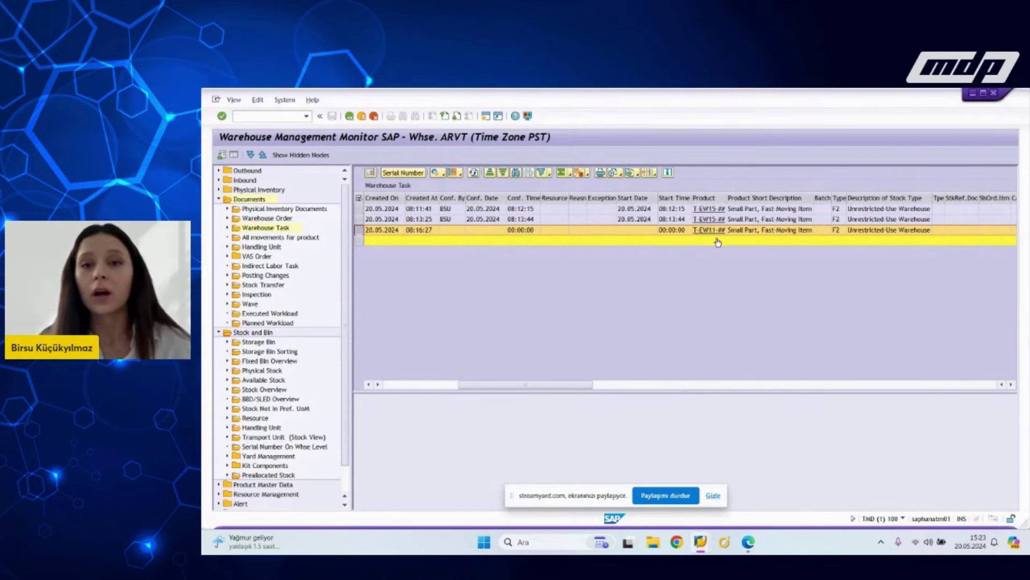
{"action": "scroll", "coordinate": [473, 245], "scroll_direction": "left", "scroll_amount": 6}
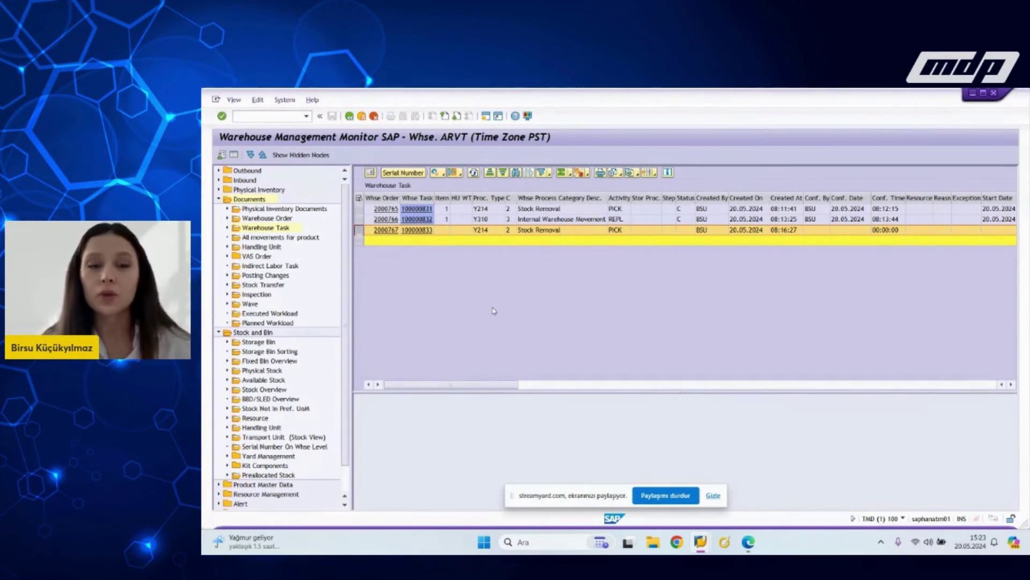
Step: Confirm pick task 100000833 in the background and select new replenishment task 100000834
{"action": "left_click", "coordinate": [442, 176]}
{"action": "left_click", "coordinate": [475, 260]}
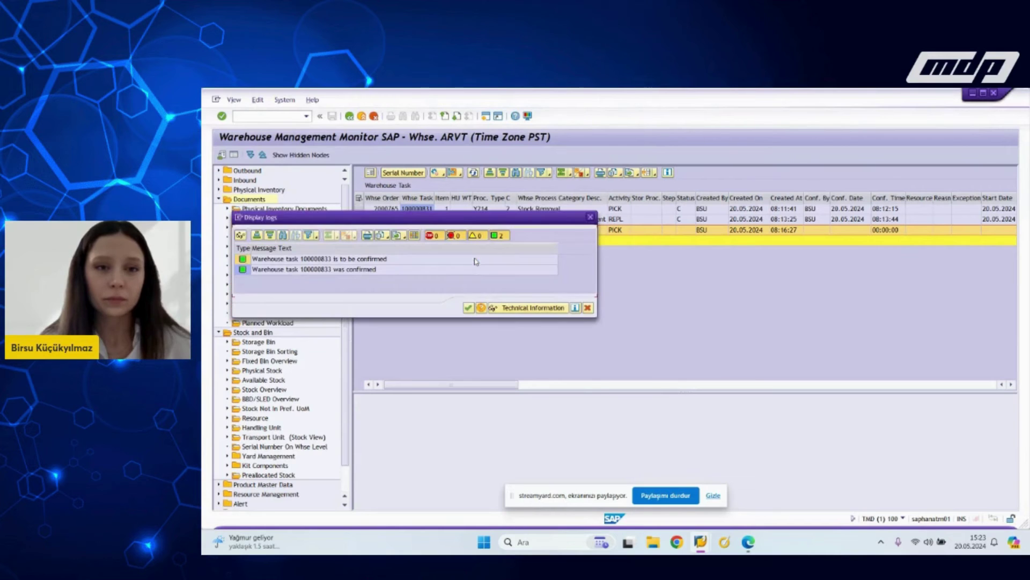
{"action": "left_click", "coordinate": [467, 307]}
{"action": "left_click", "coordinate": [473, 172]}
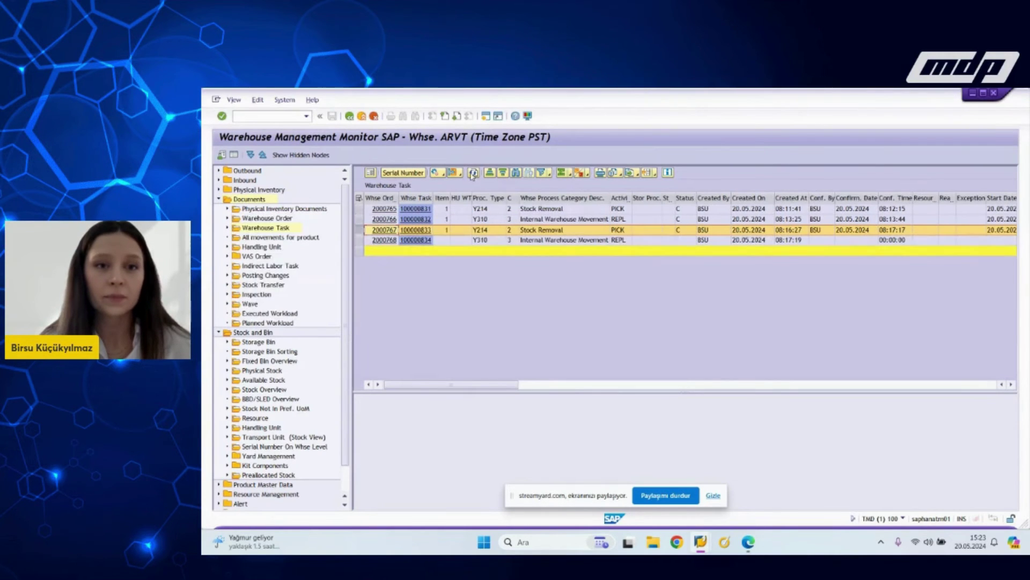
{"action": "left_click", "coordinate": [359, 239]}
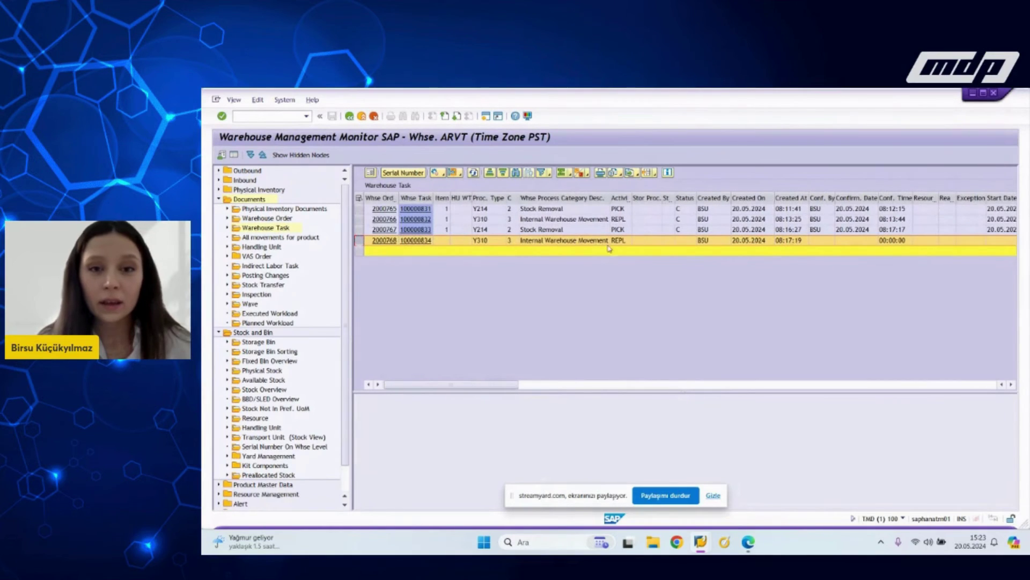
Step: Widen the Activity column and check that task 100000834 replenishes 150 PC
{"action": "left_click_drag", "start_coordinate": [632, 198], "coordinate": [654, 197]}
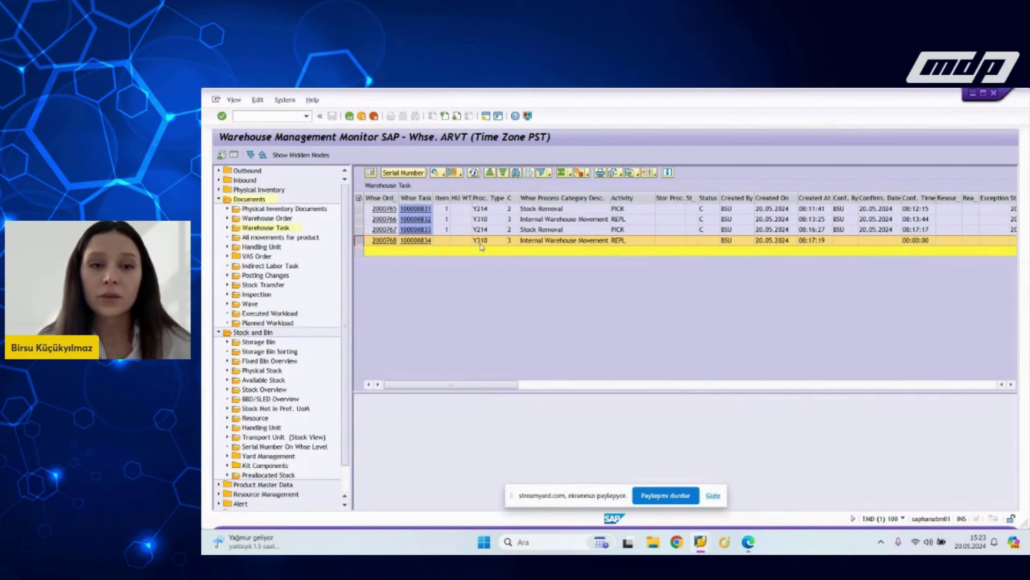
{"action": "scroll", "coordinate": [488, 254], "scroll_direction": "right", "scroll_amount": 10}
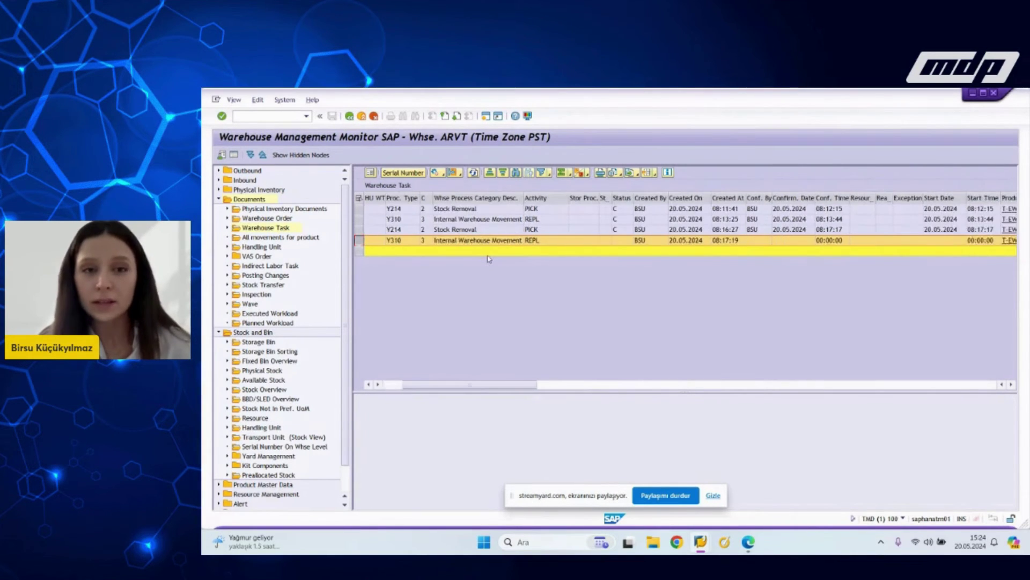
{"action": "scroll", "coordinate": [488, 257], "scroll_direction": "right", "scroll_amount": 12}
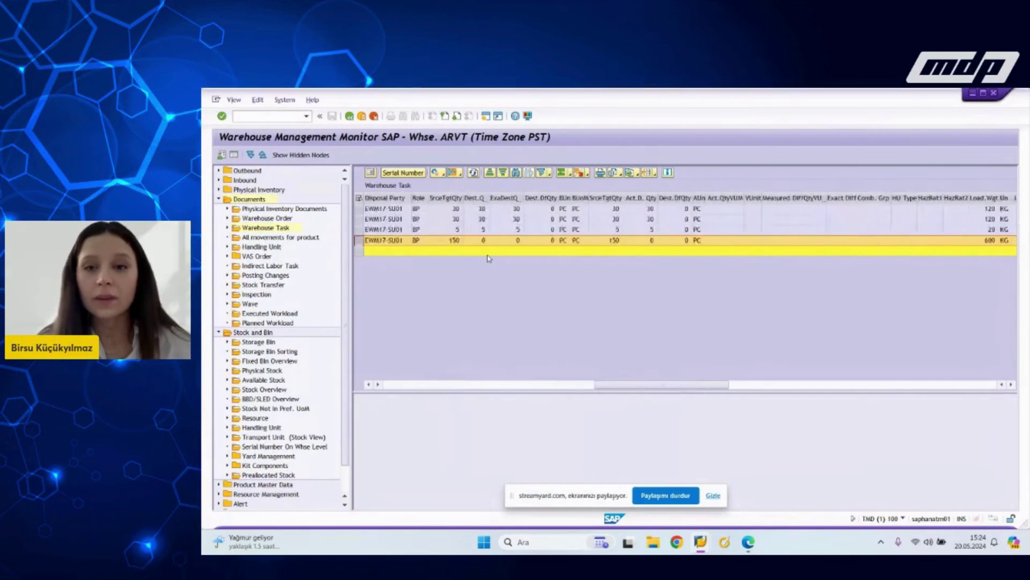
{"action": "scroll", "coordinate": [591, 261], "scroll_direction": "right", "scroll_amount": 3}
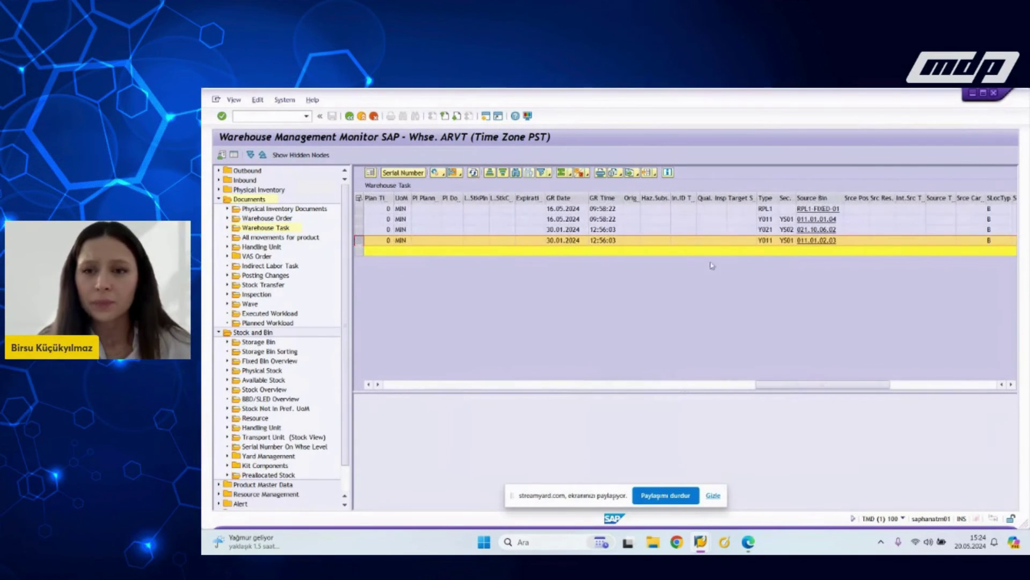
{"action": "scroll", "coordinate": [805, 254], "scroll_direction": "right", "scroll_amount": 2}
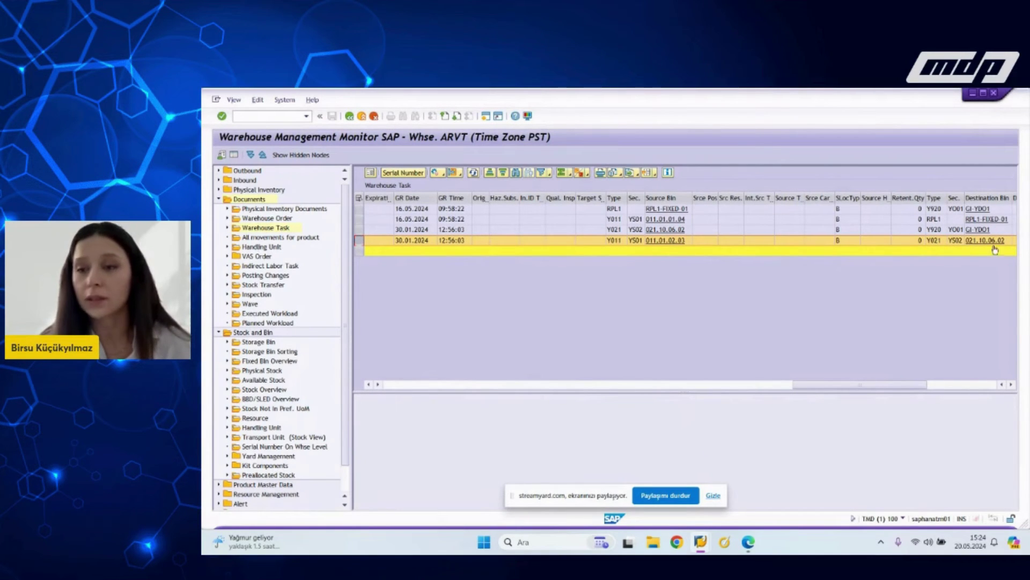
{"action": "scroll", "coordinate": [653, 293], "scroll_direction": "left", "scroll_amount": 8}
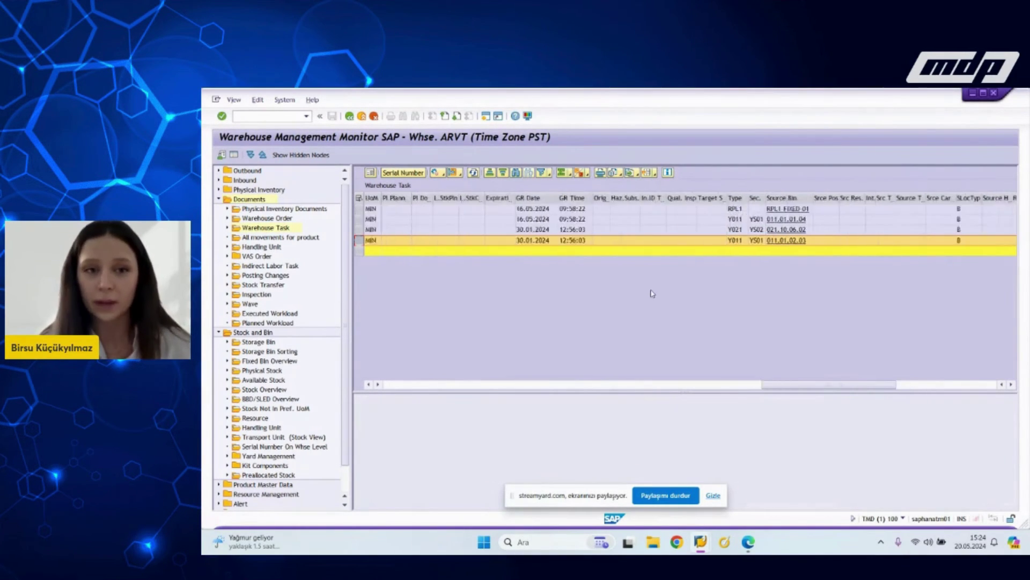
{"action": "scroll", "coordinate": [651, 292], "scroll_direction": "left", "scroll_amount": 4}
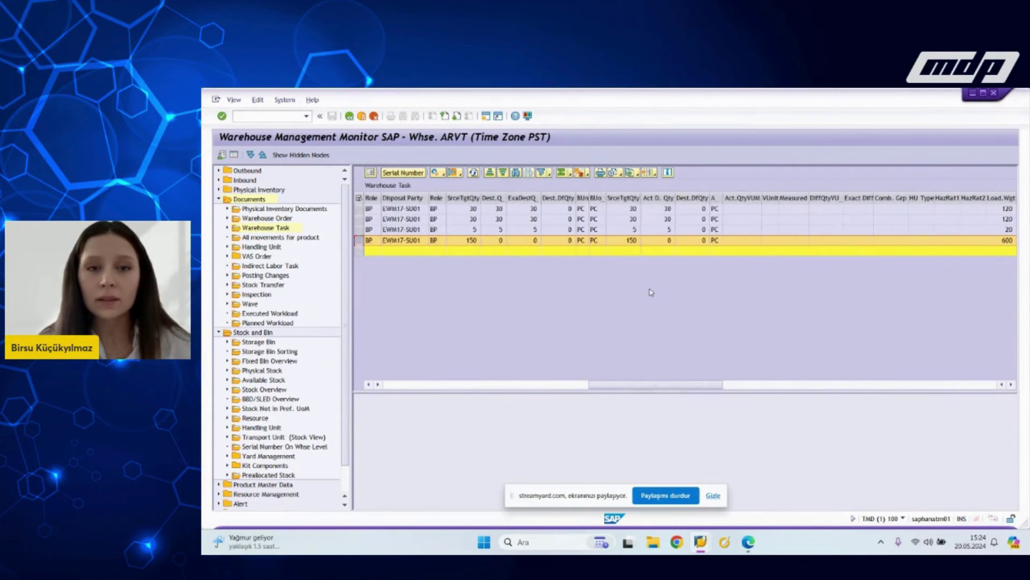
{"action": "left_click", "coordinate": [634, 241]}
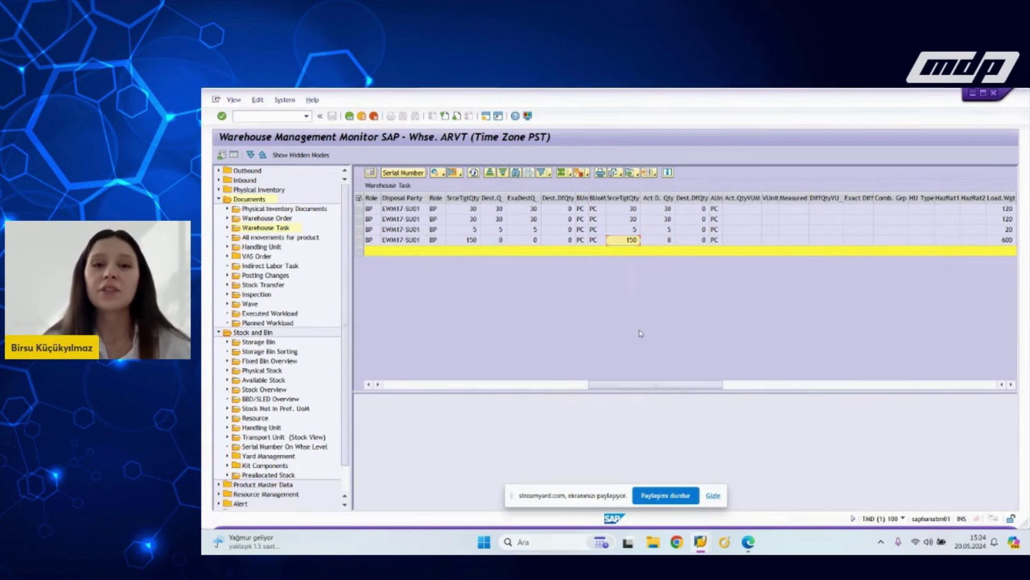
{"action": "key", "text": "alt+Tab"}
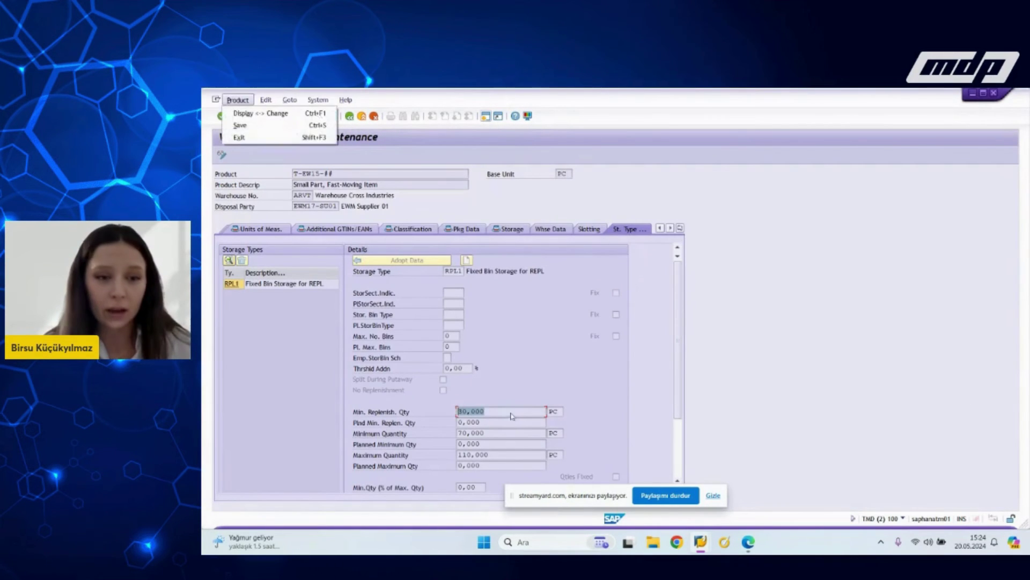
Step: Display warehouse product T-EW11-## in Warehouse Product Maintenance
{"action": "left_click", "coordinate": [465, 411]}
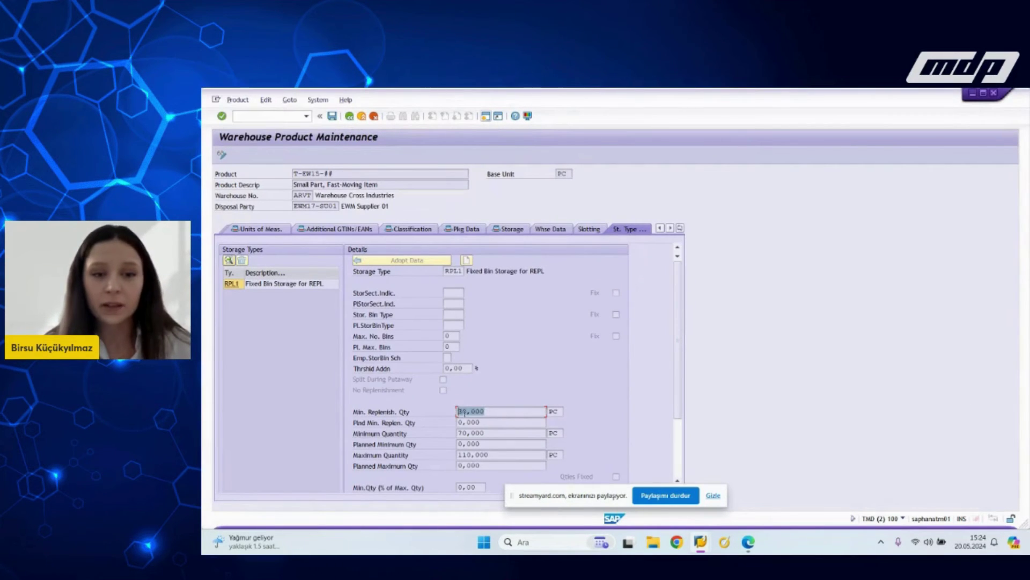
{"action": "left_click", "coordinate": [350, 116]}
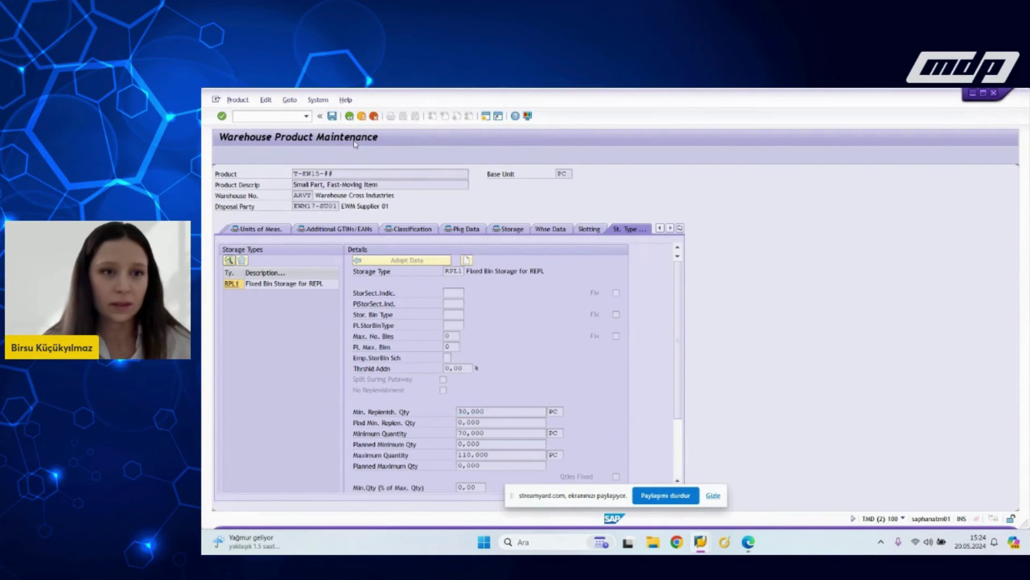
{"action": "left_click", "coordinate": [377, 173]}
{"action": "key", "text": "BackSpace"}
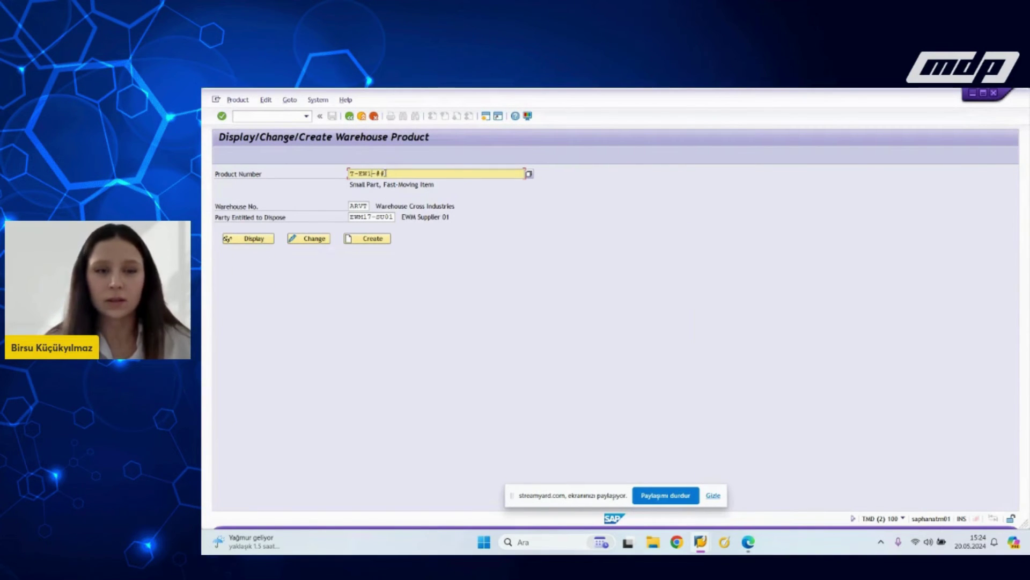
{"action": "type", "text": "1"}
{"action": "left_click", "coordinate": [263, 241]}
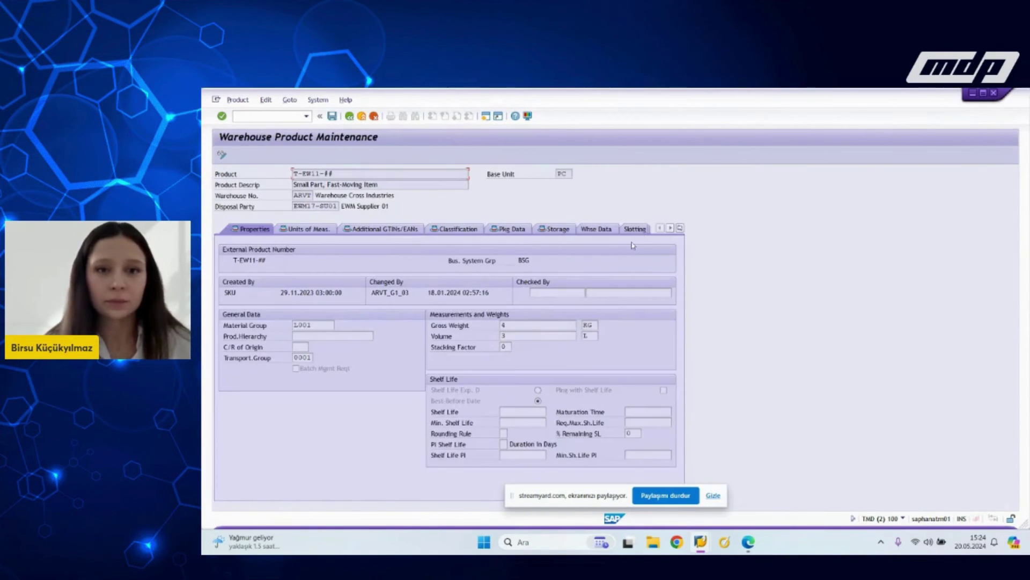
Step: Check the storage type data's minimum replenishment quantity 50,000, then return to the monitor
{"action": "left_click", "coordinate": [680, 228]}
{"action": "left_click", "coordinate": [700, 338]}
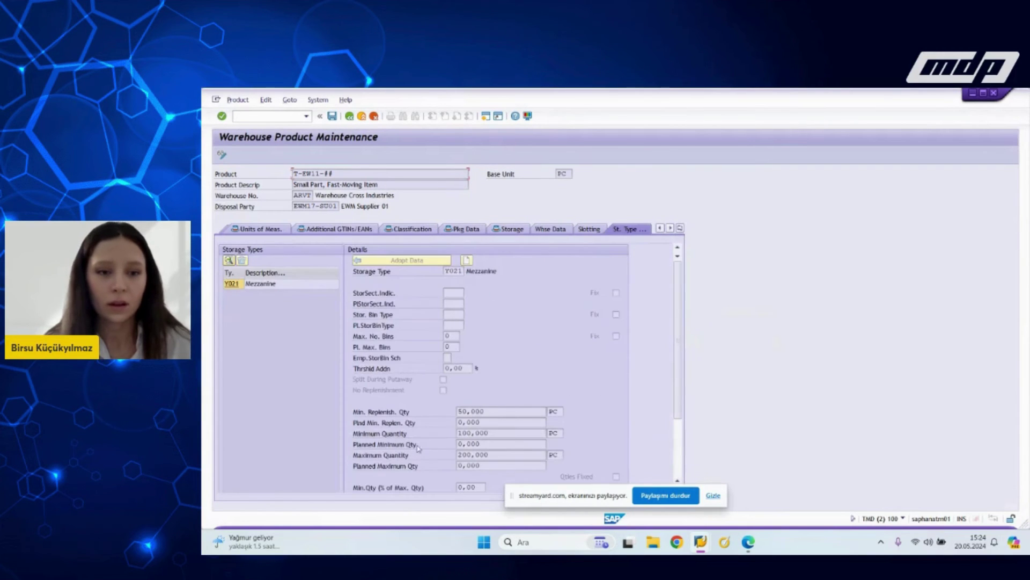
{"action": "double_click", "coordinate": [488, 410]}
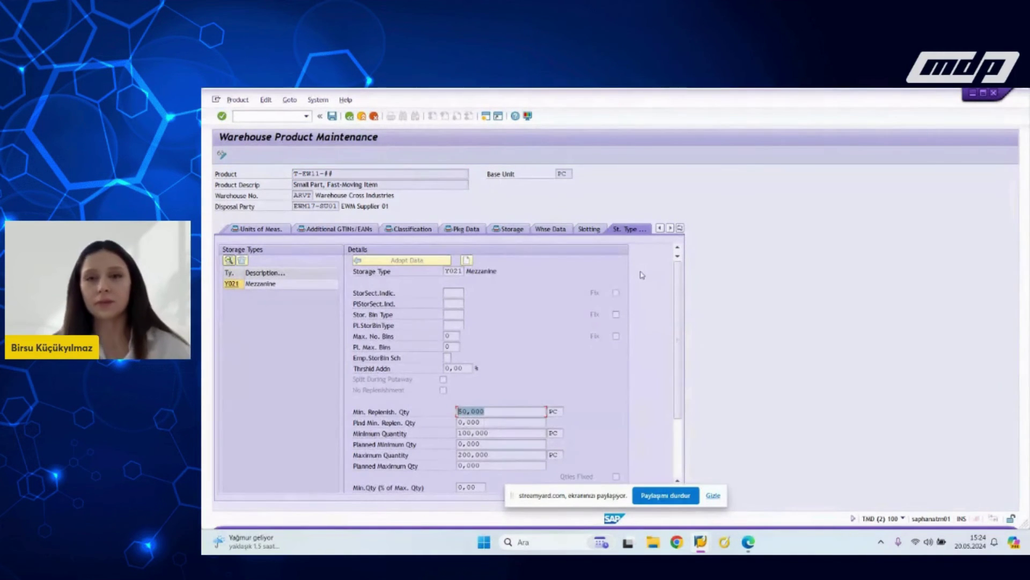
{"action": "key", "text": "alt+Tab"}
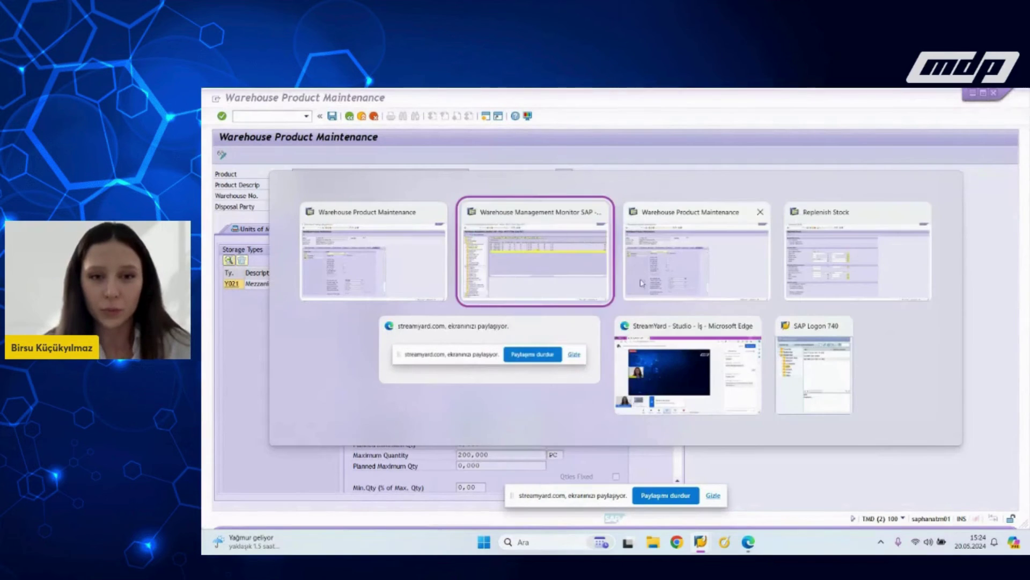
{"action": "left_click", "coordinate": [562, 286]}
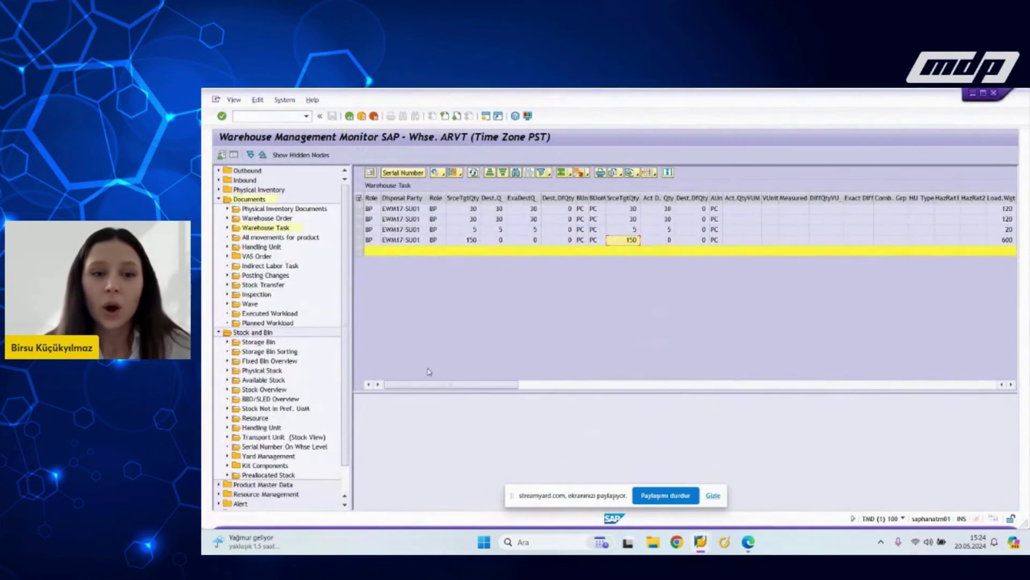
Step: Confirm replenishment task 100000834 in the background, then recall /n/scwm/repl from history
{"action": "left_click", "coordinate": [359, 240]}
{"action": "left_click", "coordinate": [438, 172]}
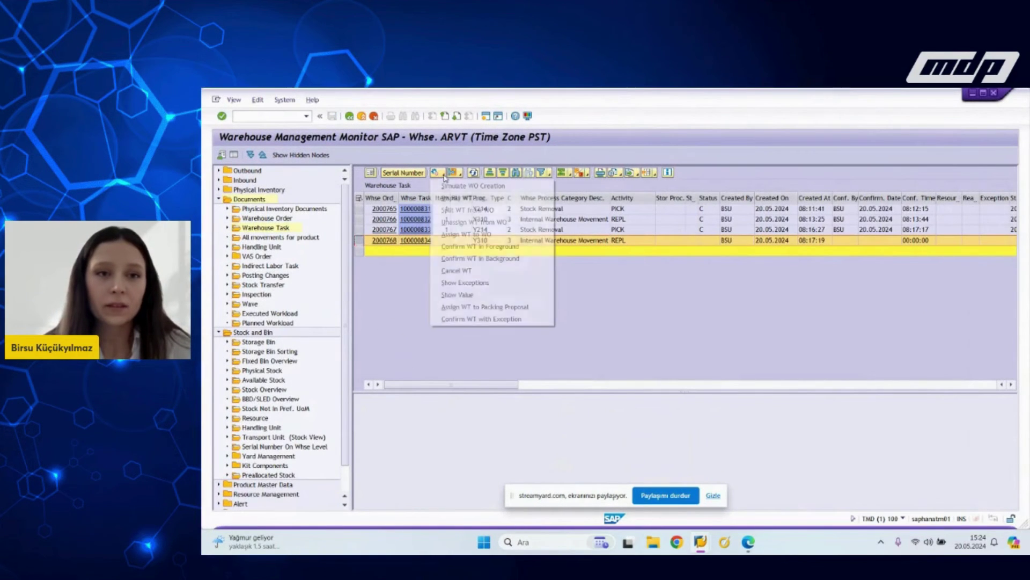
{"action": "left_click", "coordinate": [498, 260]}
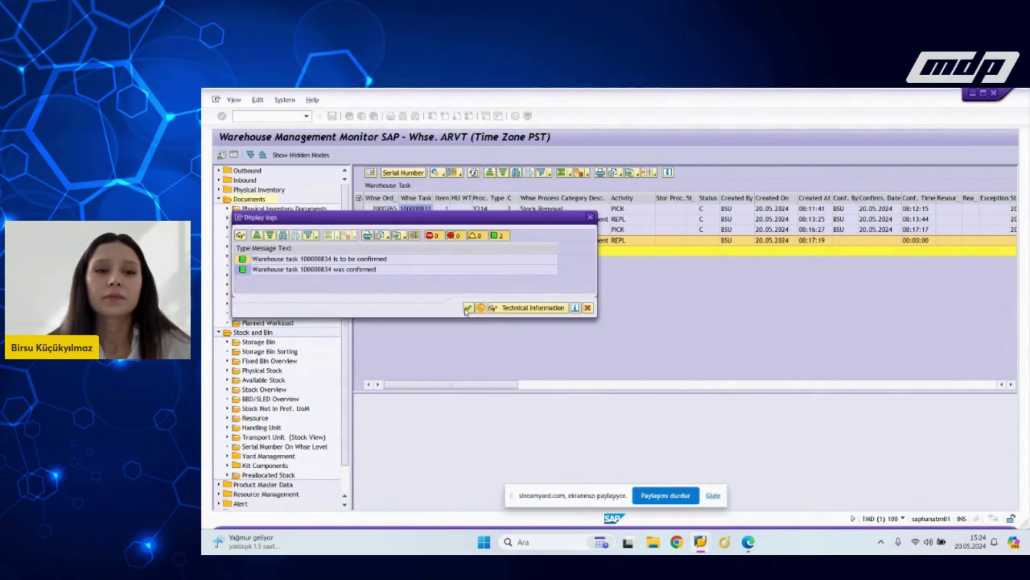
{"action": "left_click", "coordinate": [469, 306]}
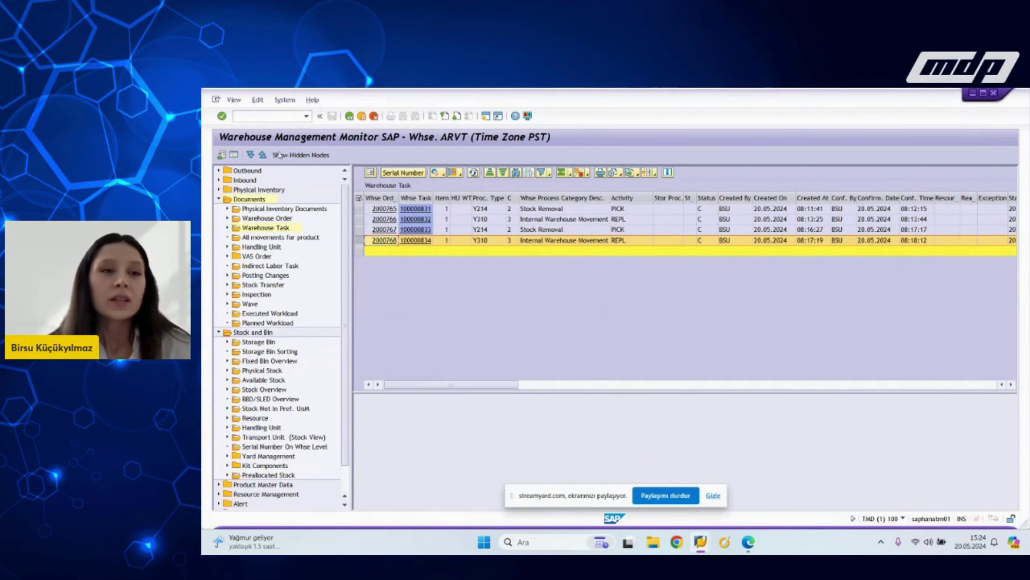
{"action": "left_click", "coordinate": [306, 117]}
{"action": "left_click", "coordinate": [268, 124]}
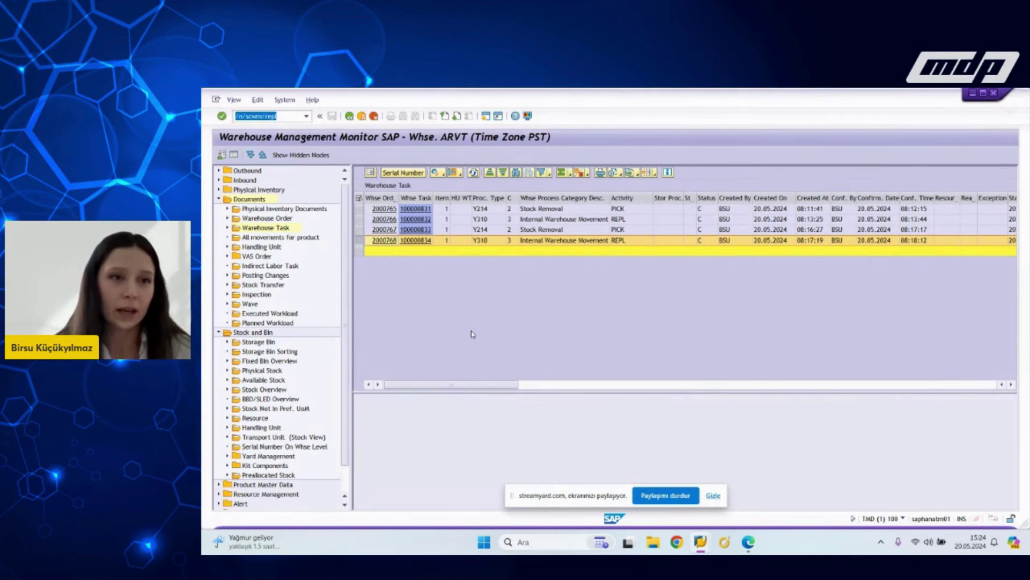
Step: Run /n/scwm/repl for ARVT and review Planned Replenishment criteria: storage type, section, bin, product, goods issue date
{"action": "key", "text": "Return"}
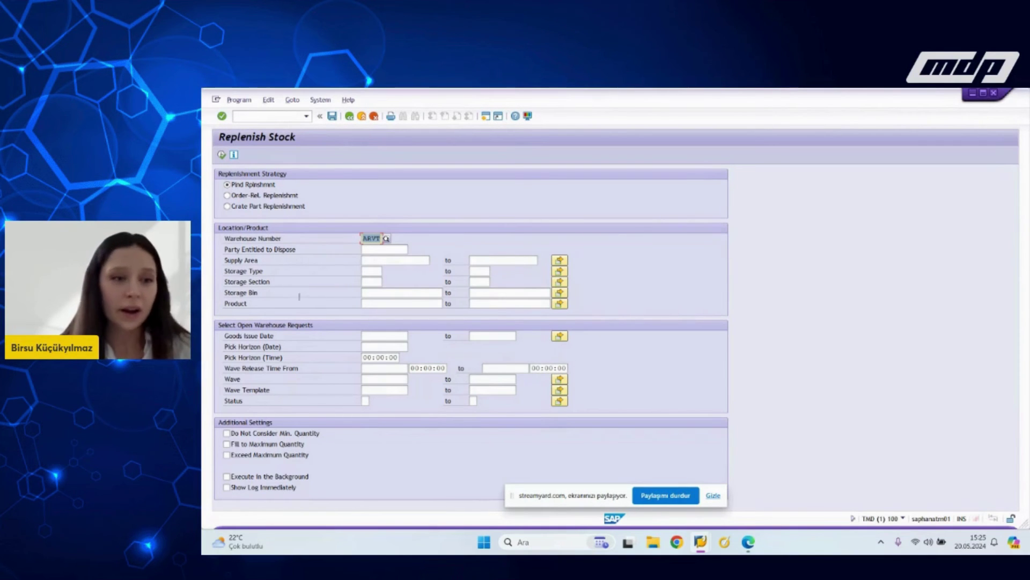
{"action": "left_click_drag", "start_coordinate": [263, 301], "coordinate": [224, 304]}
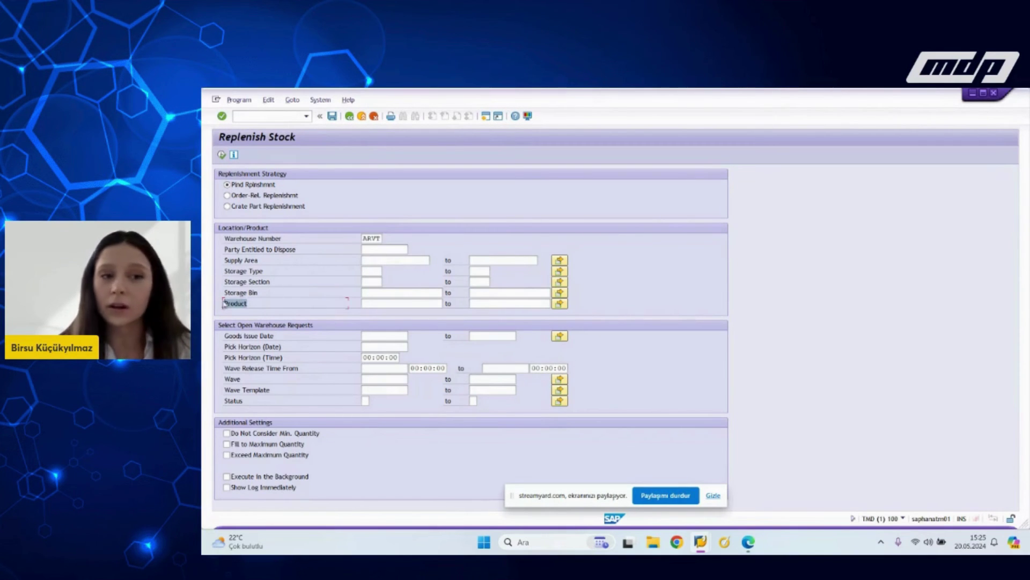
{"action": "left_click", "coordinate": [260, 292]}
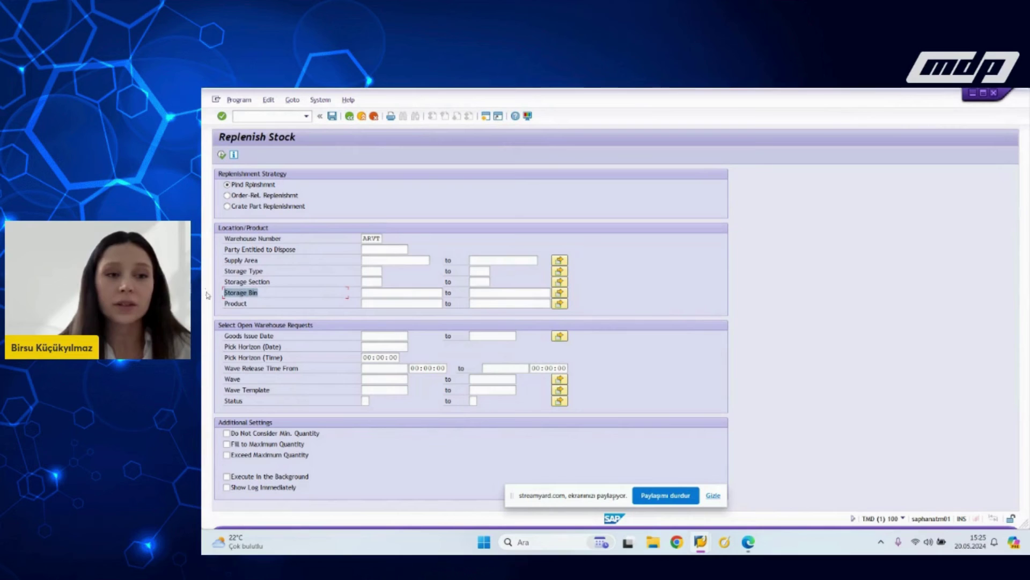
{"action": "left_click", "coordinate": [259, 281]}
{"action": "left_click", "coordinate": [252, 270]}
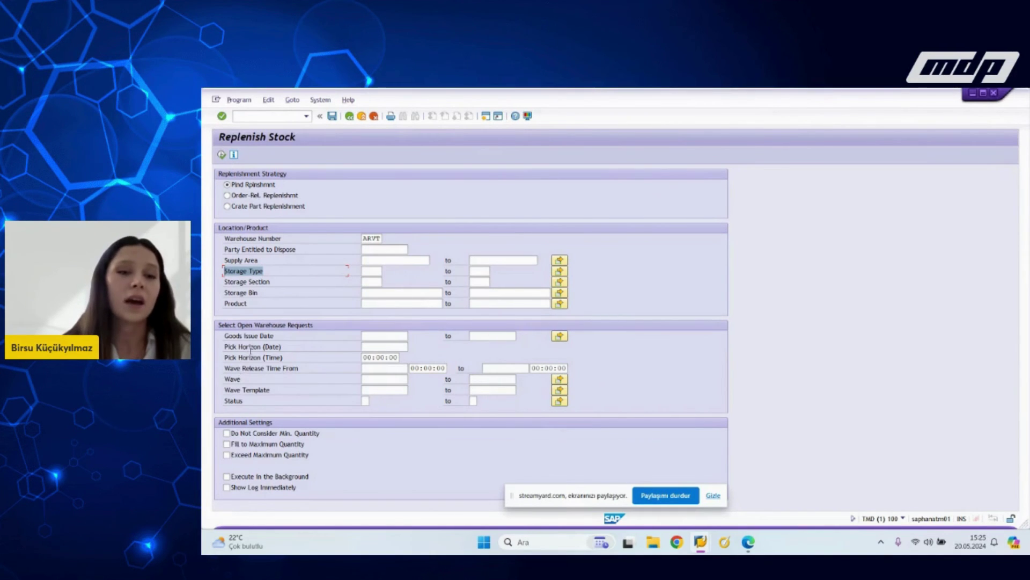
{"action": "left_click_drag", "start_coordinate": [232, 335], "coordinate": [276, 335]}
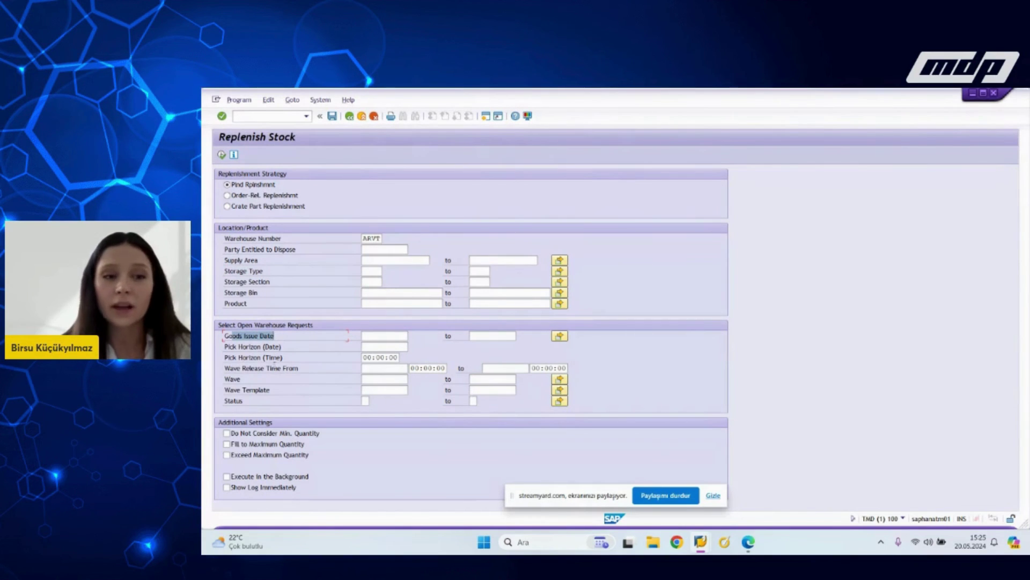